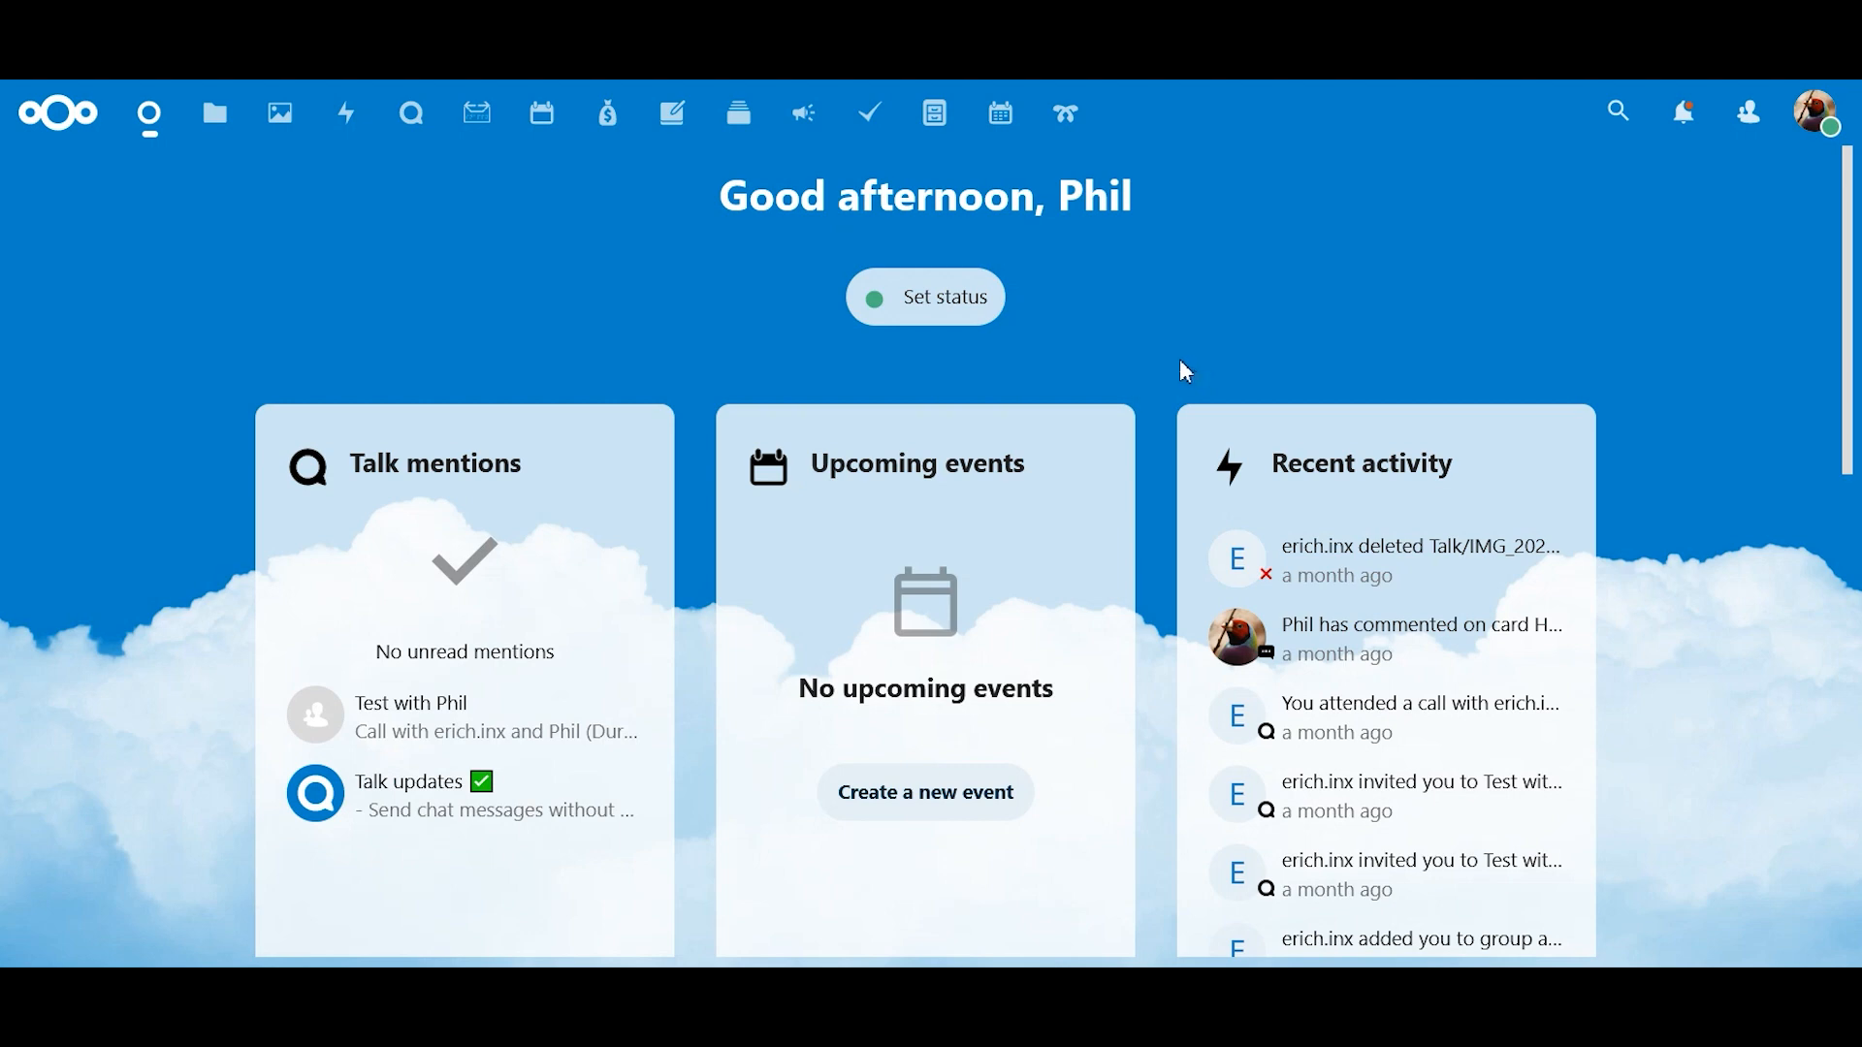
Look over the dashboard widgets and the list of widgets available for customizing the dashboard
scroll(1187, 371, down, 3)
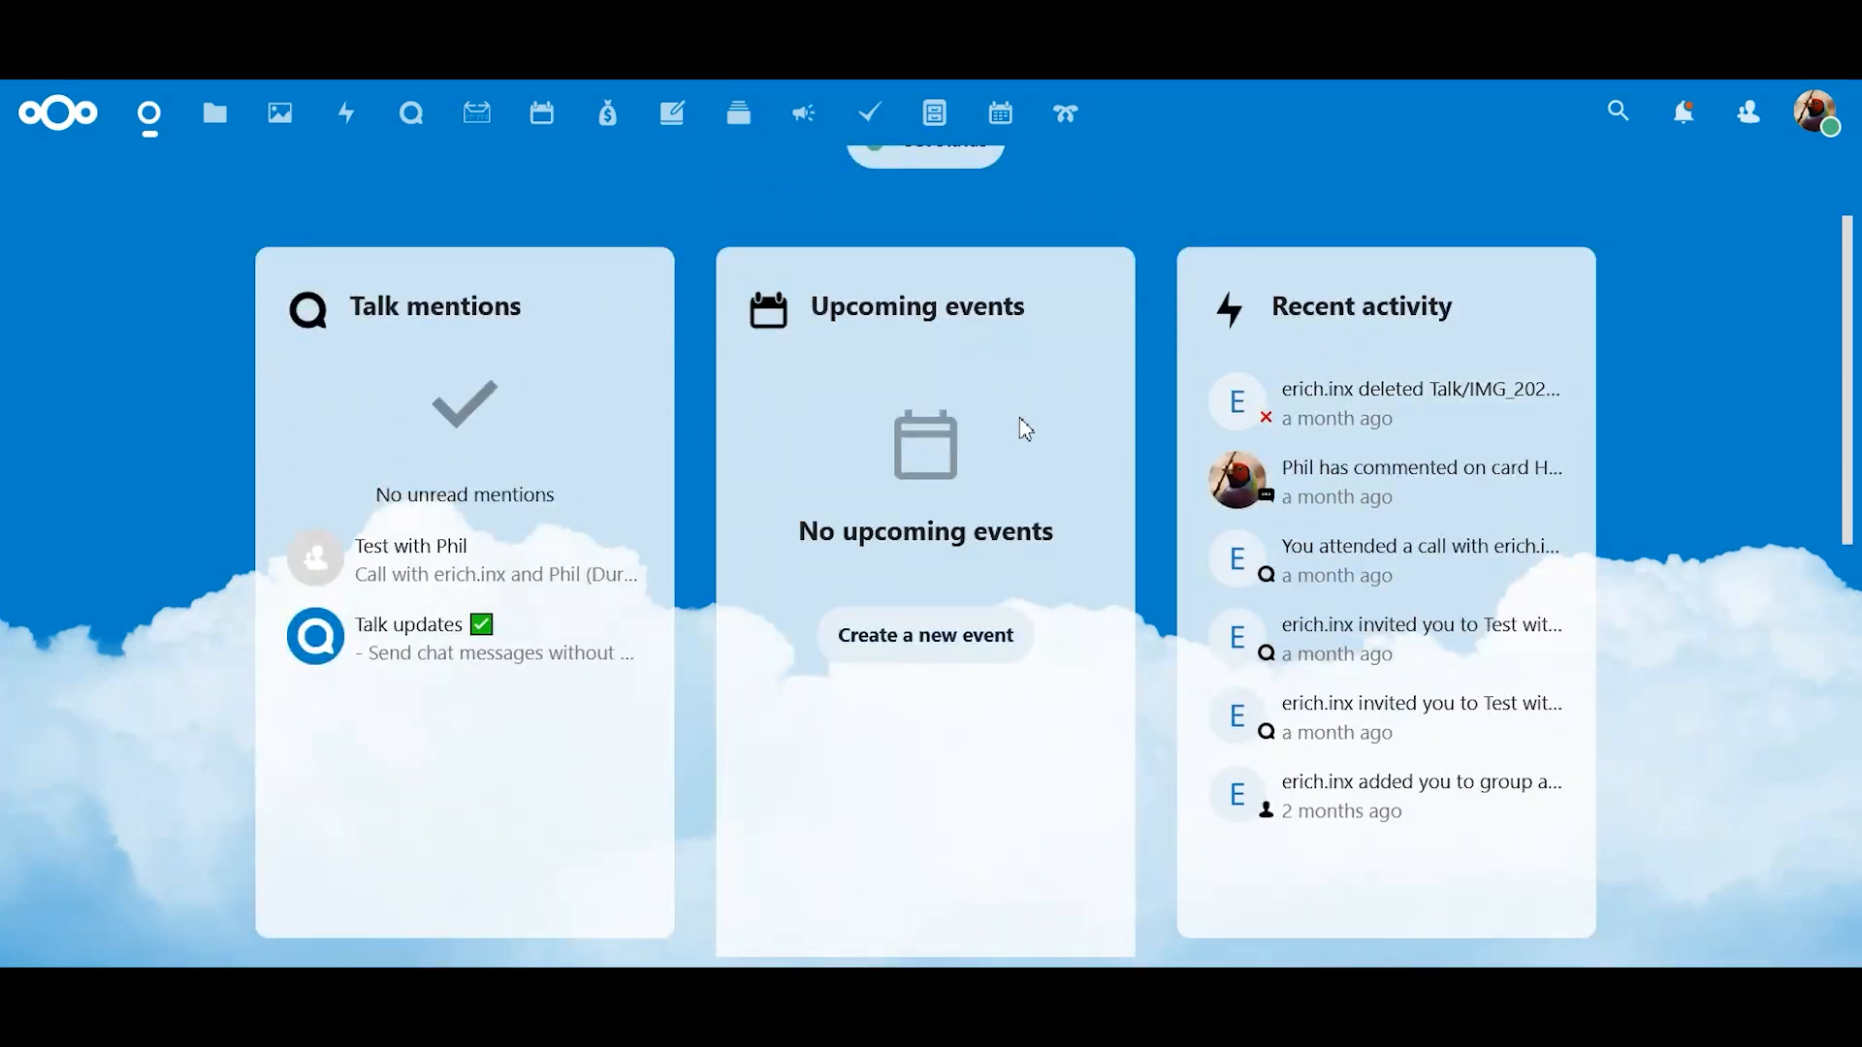
scroll(1027, 429, down, 10)
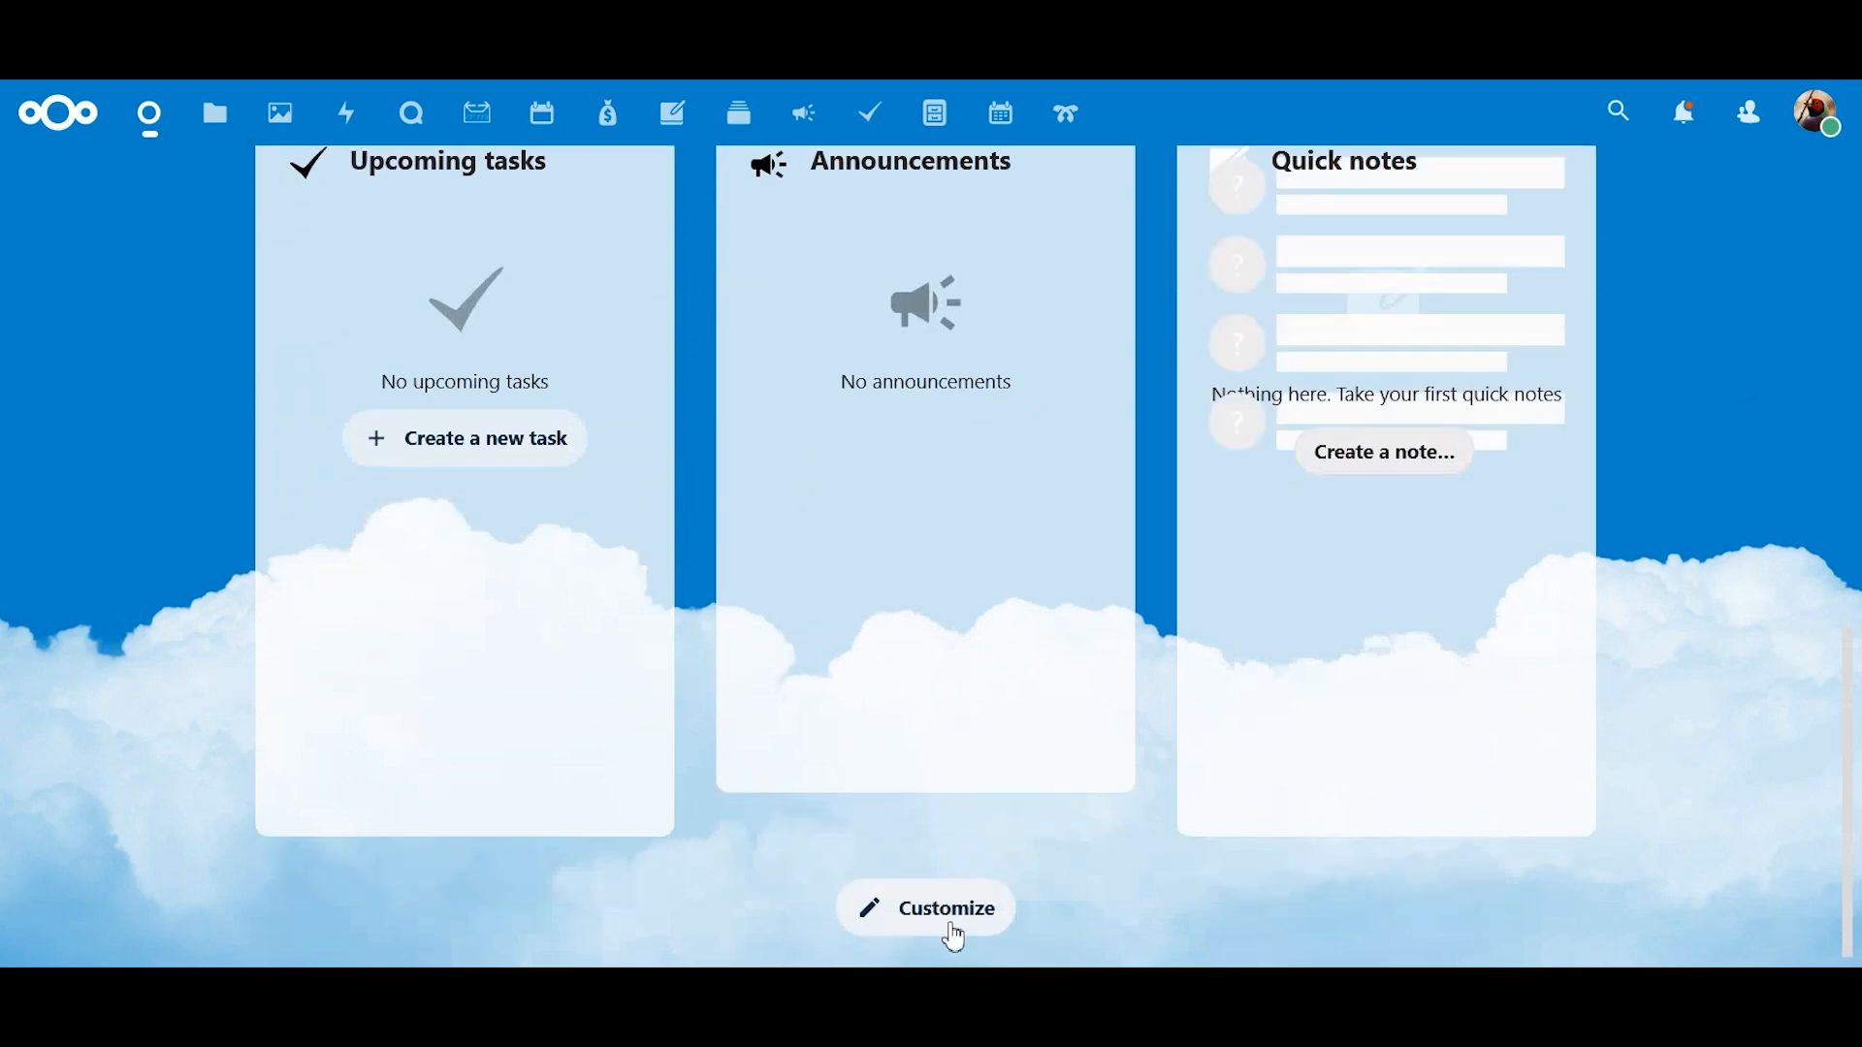
click(950, 929)
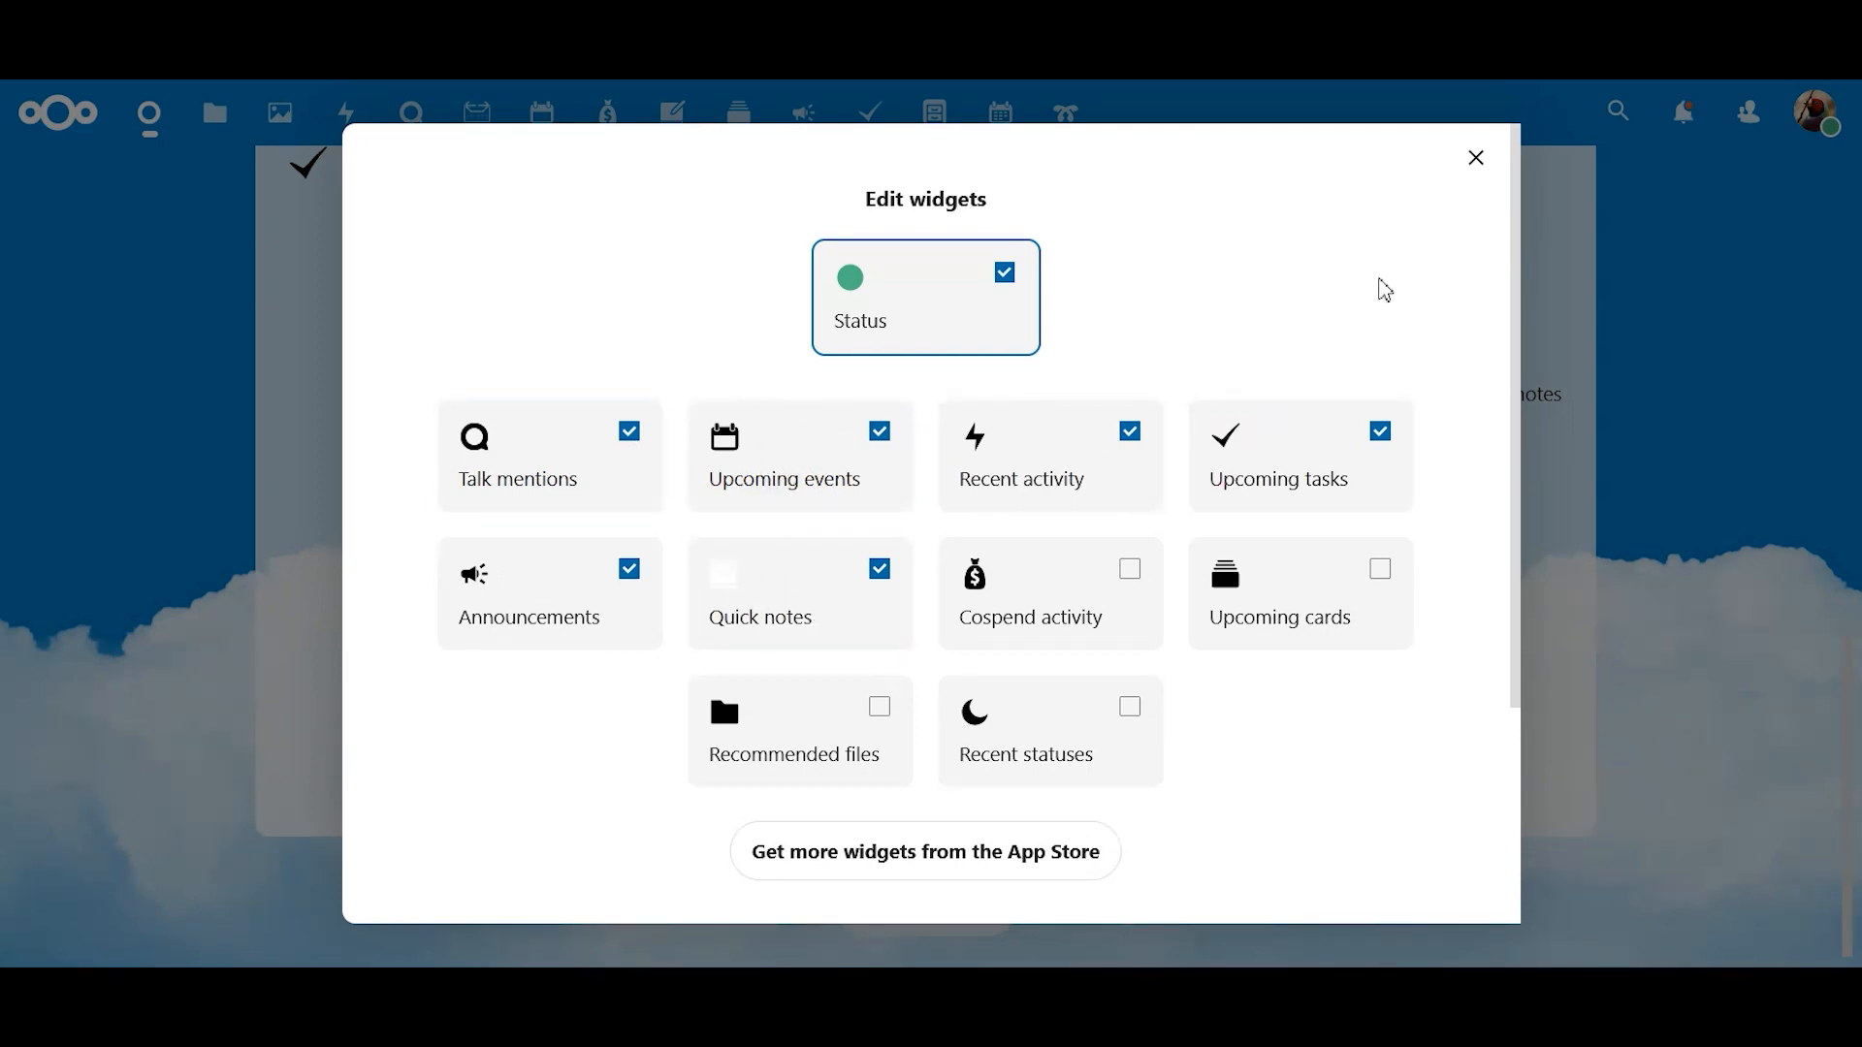
click(1479, 160)
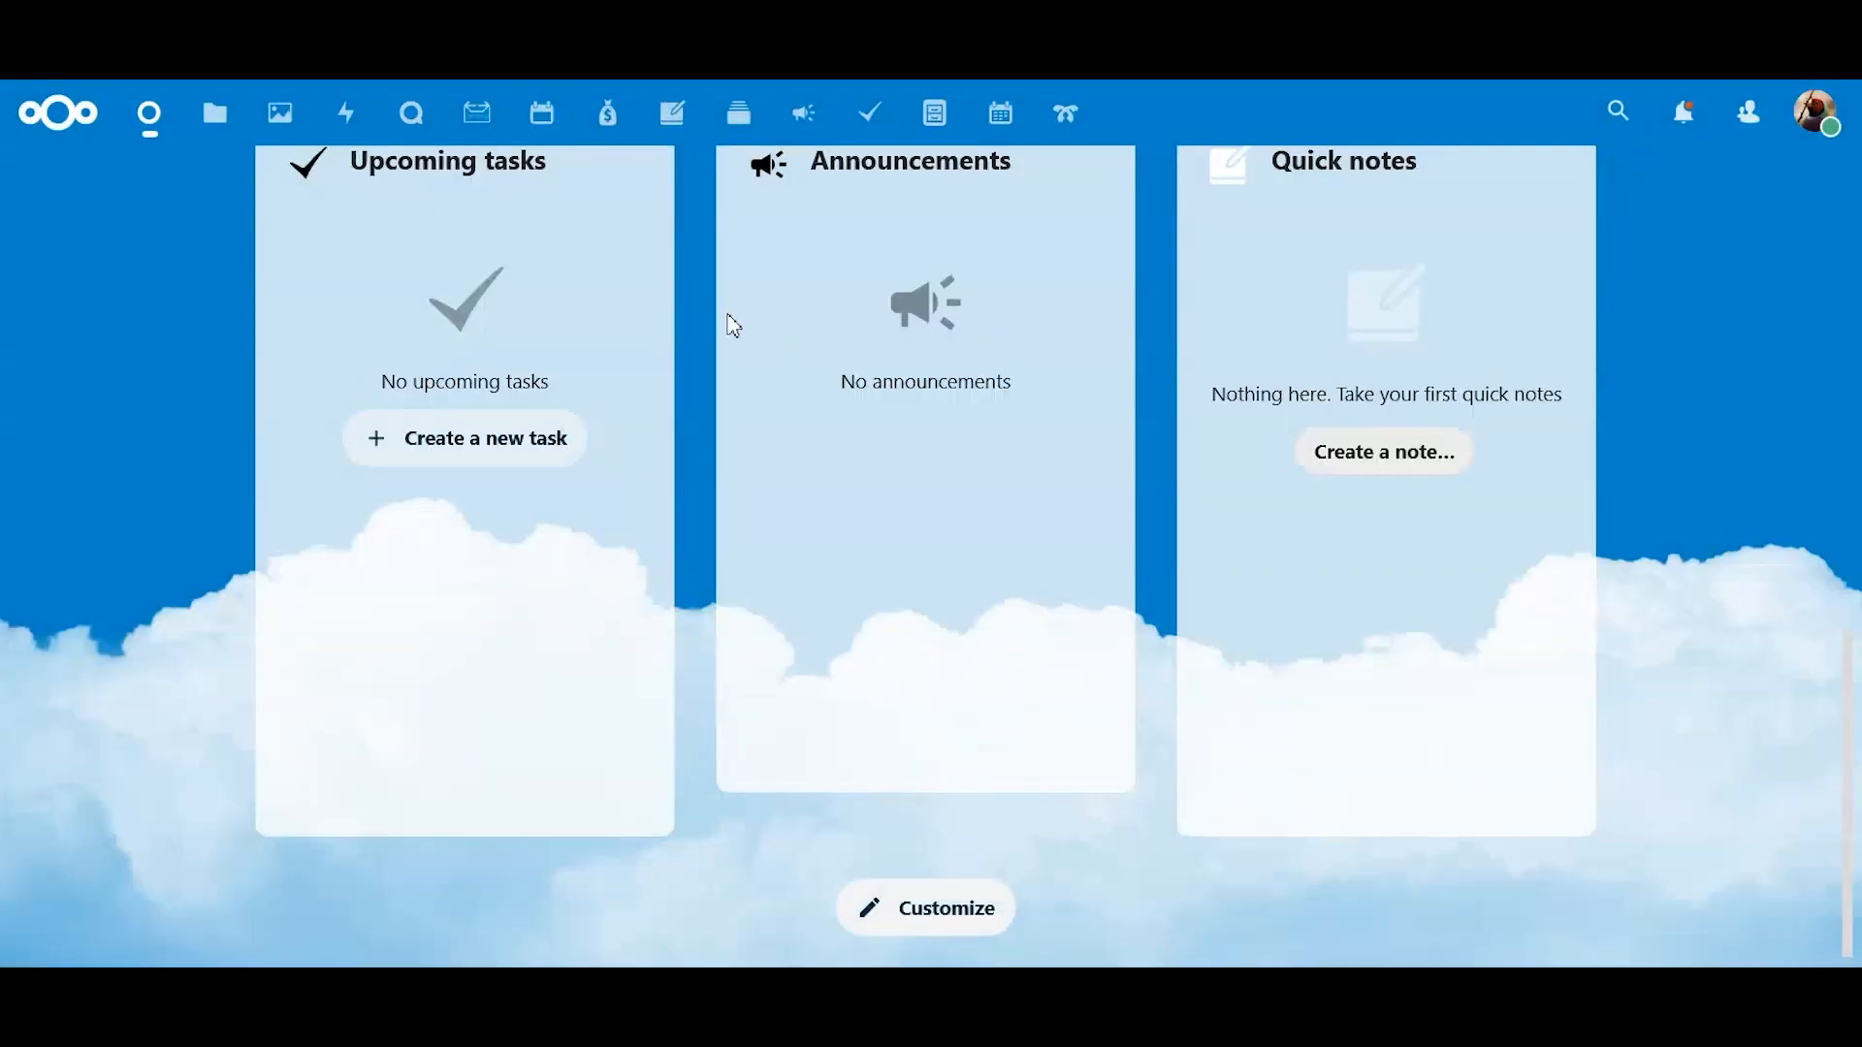
scroll(690, 375, up, 5)
scroll(690, 375, up, 6)
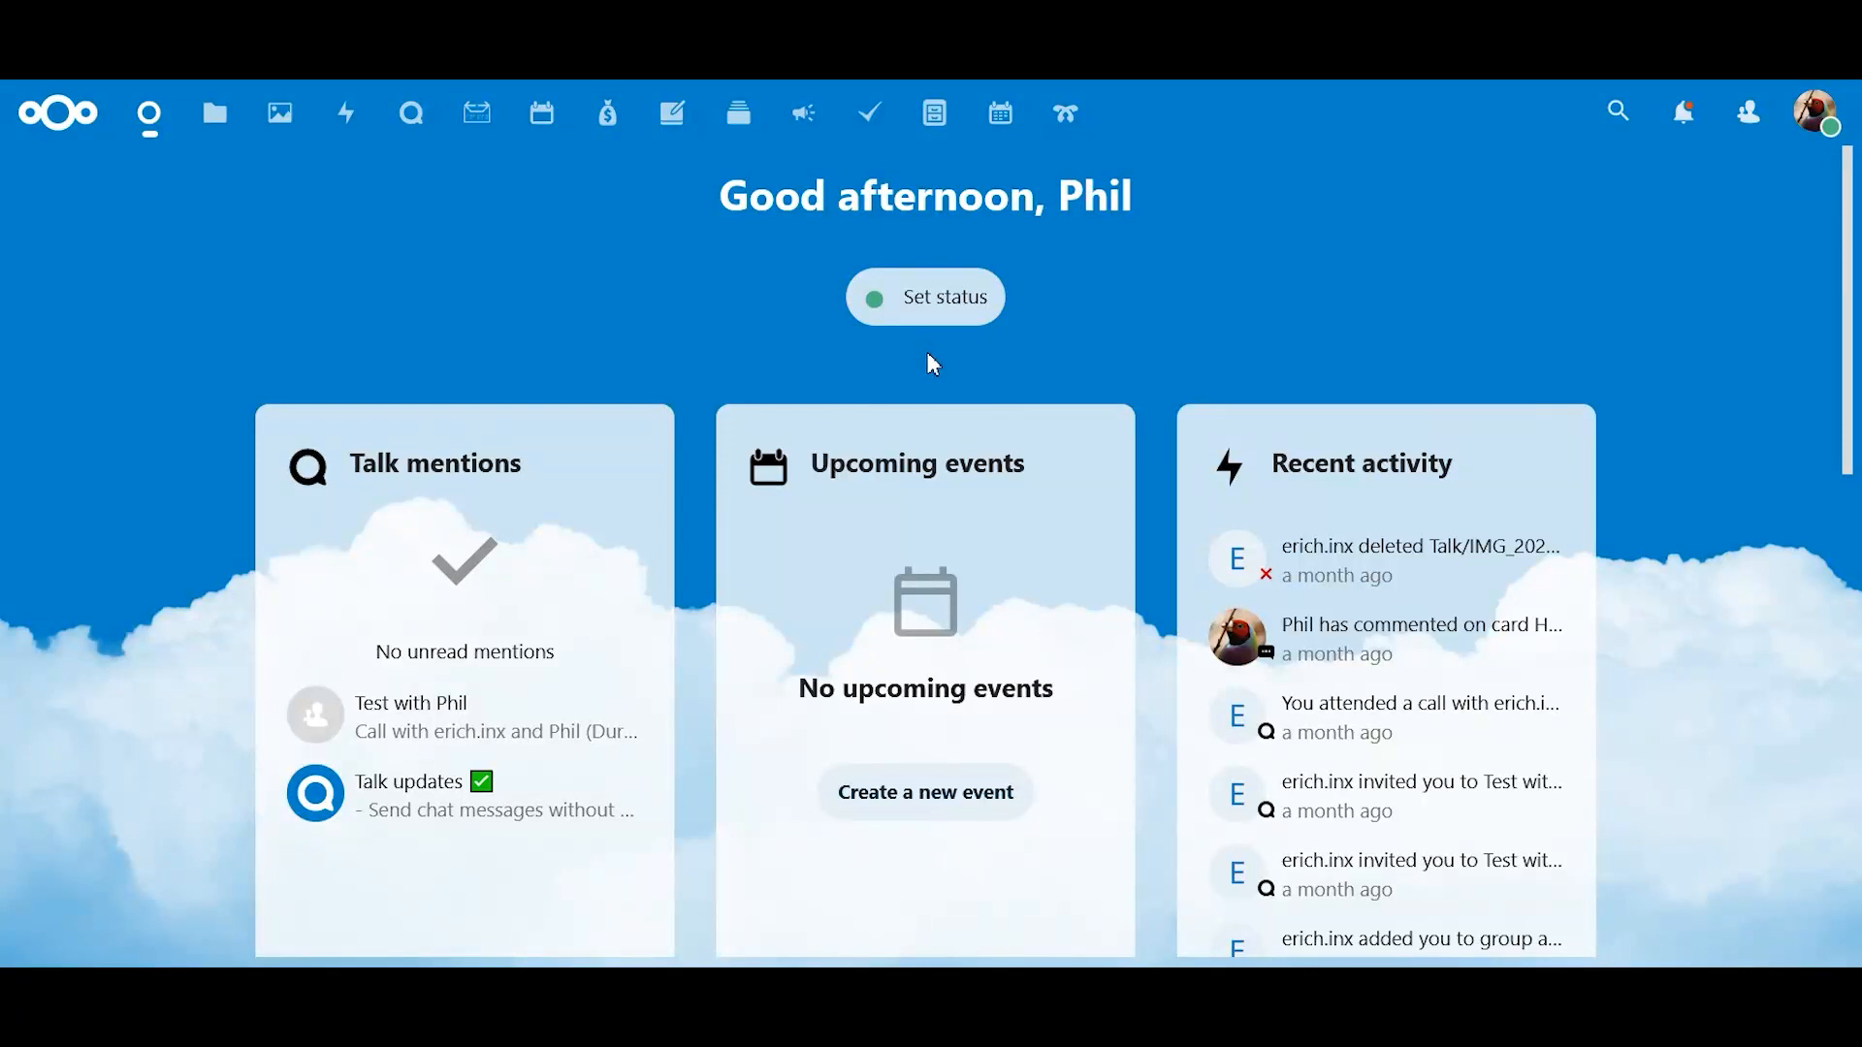
Open the personal settings and review the visibility options for the phone number, email and full name
click(1826, 127)
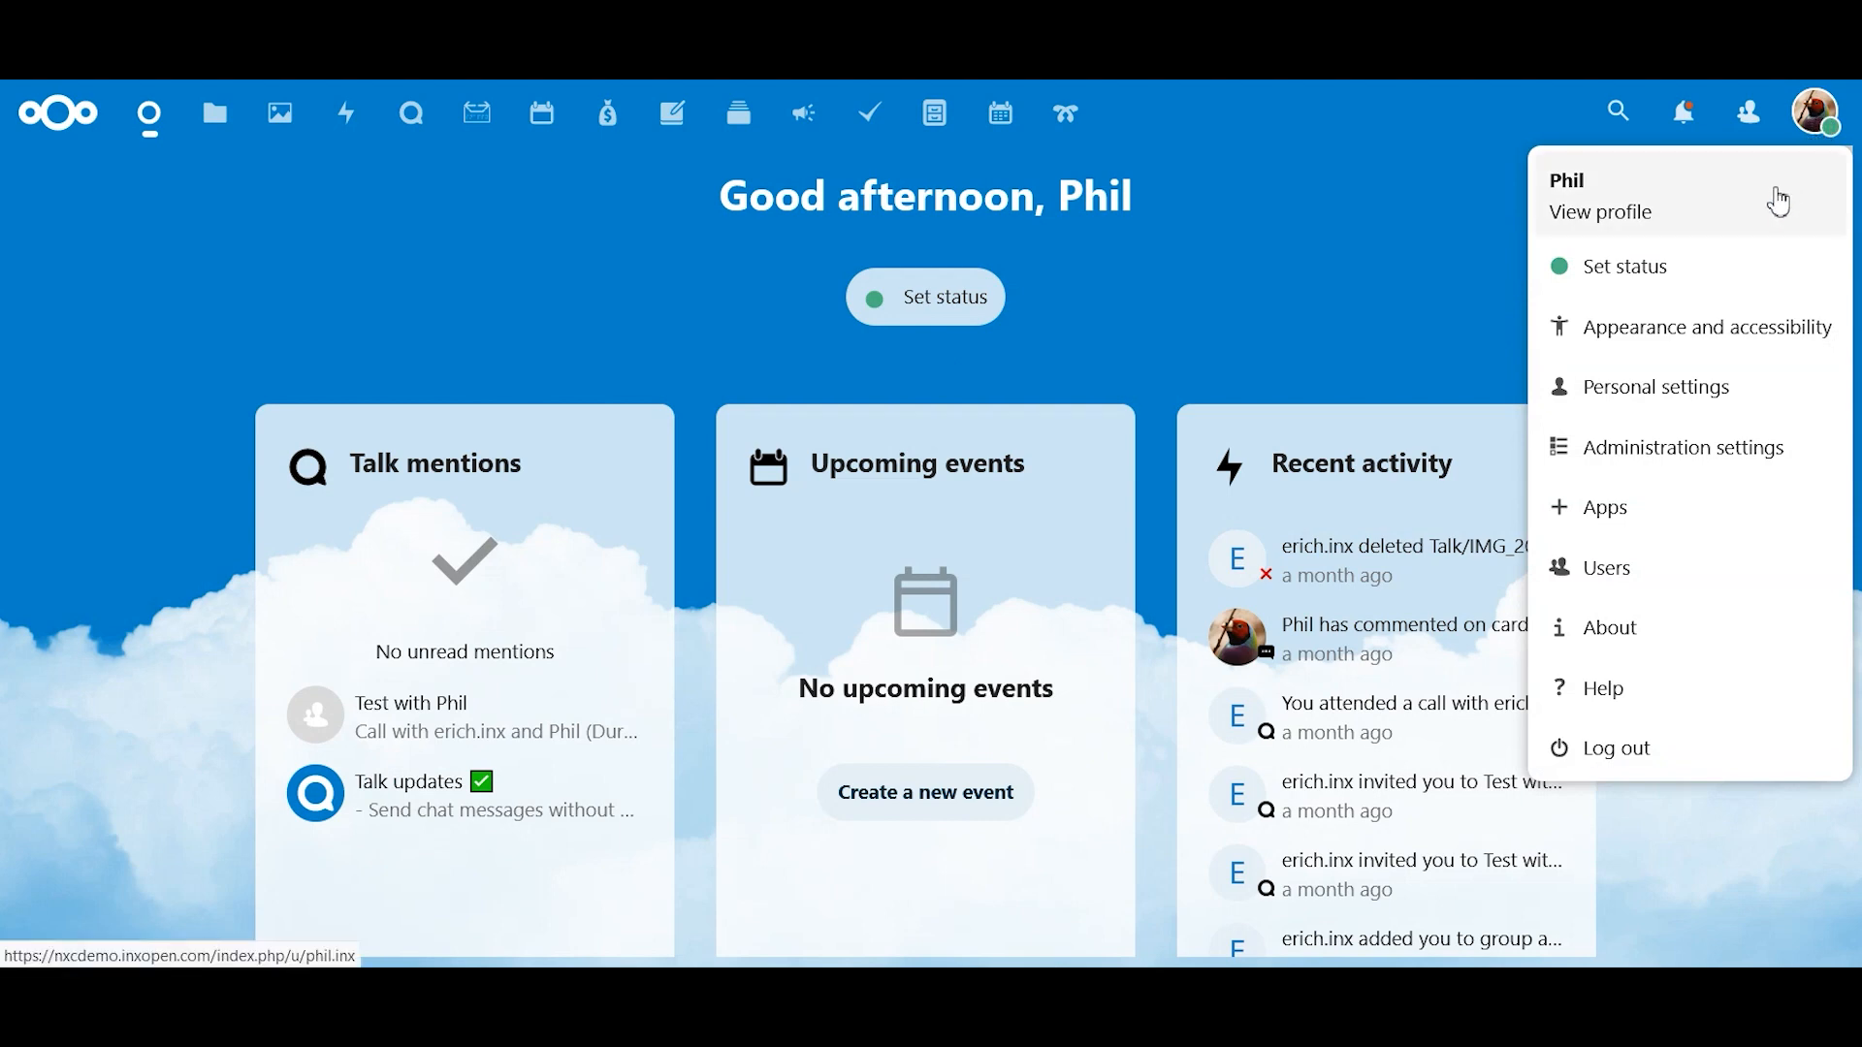
click(1621, 388)
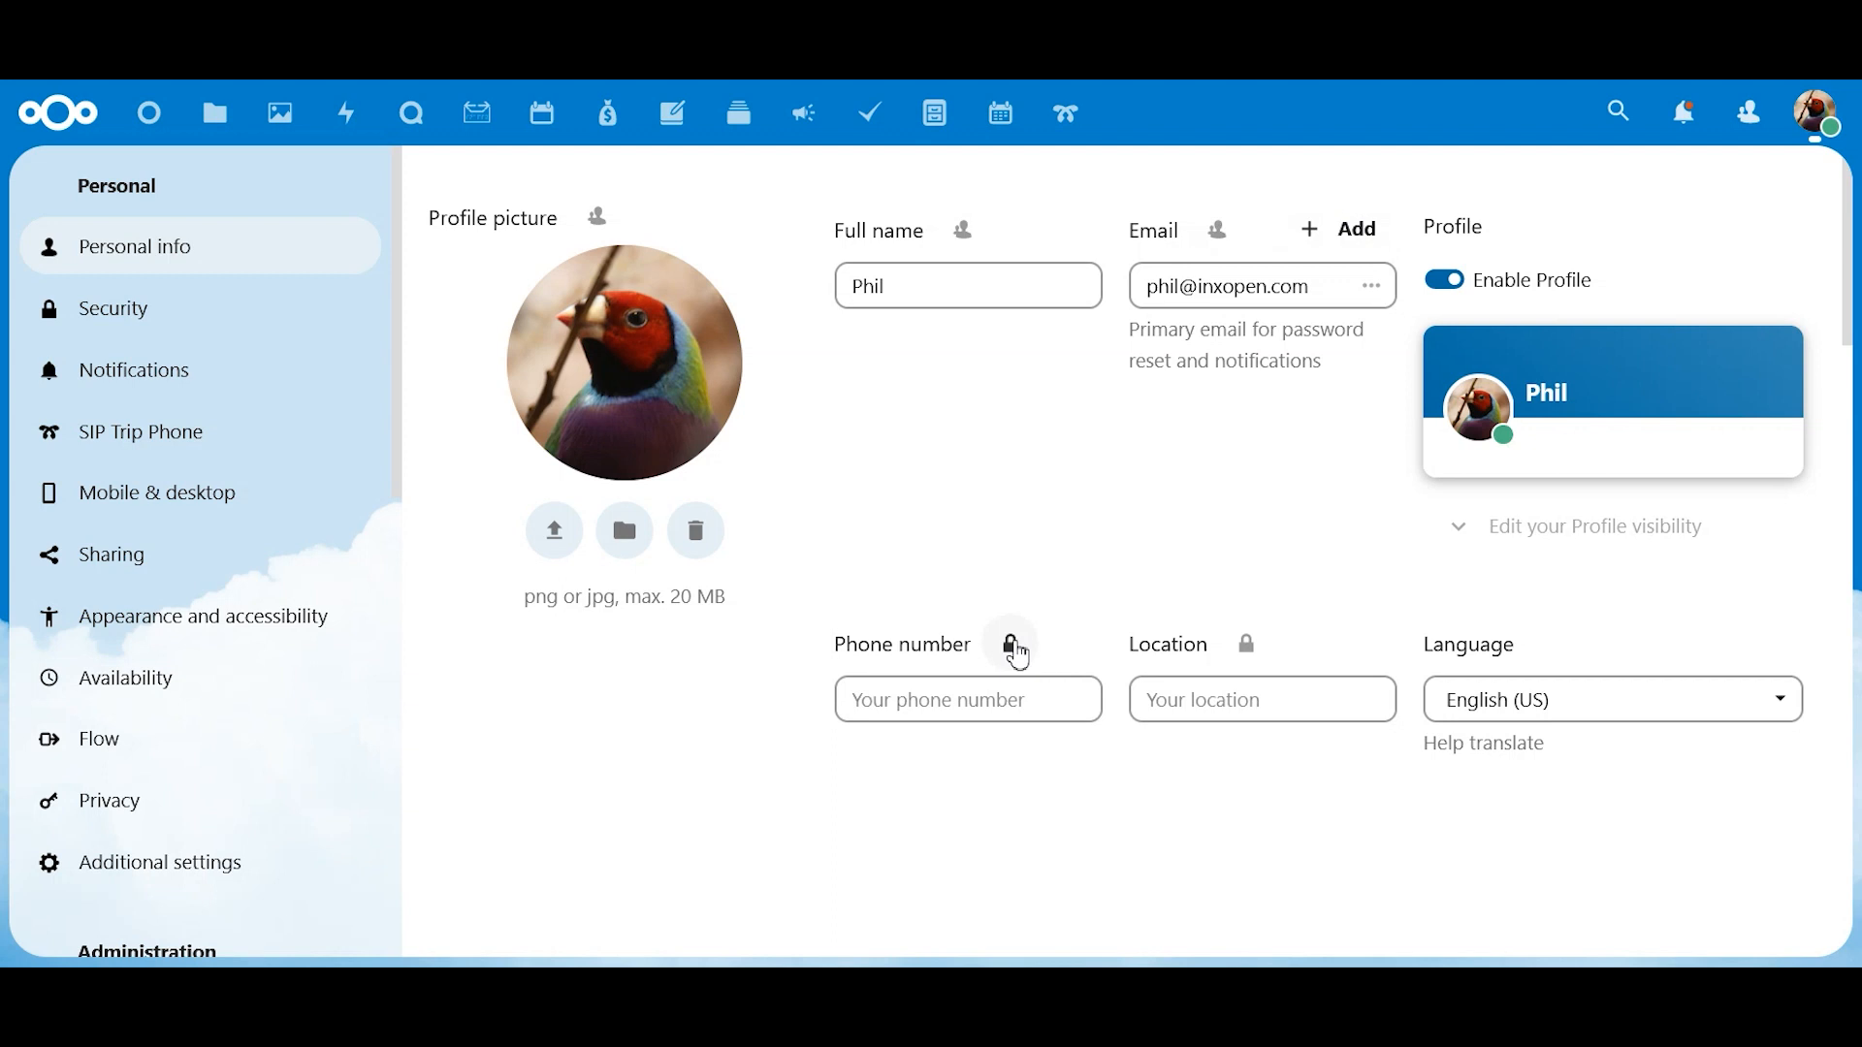
click(1013, 655)
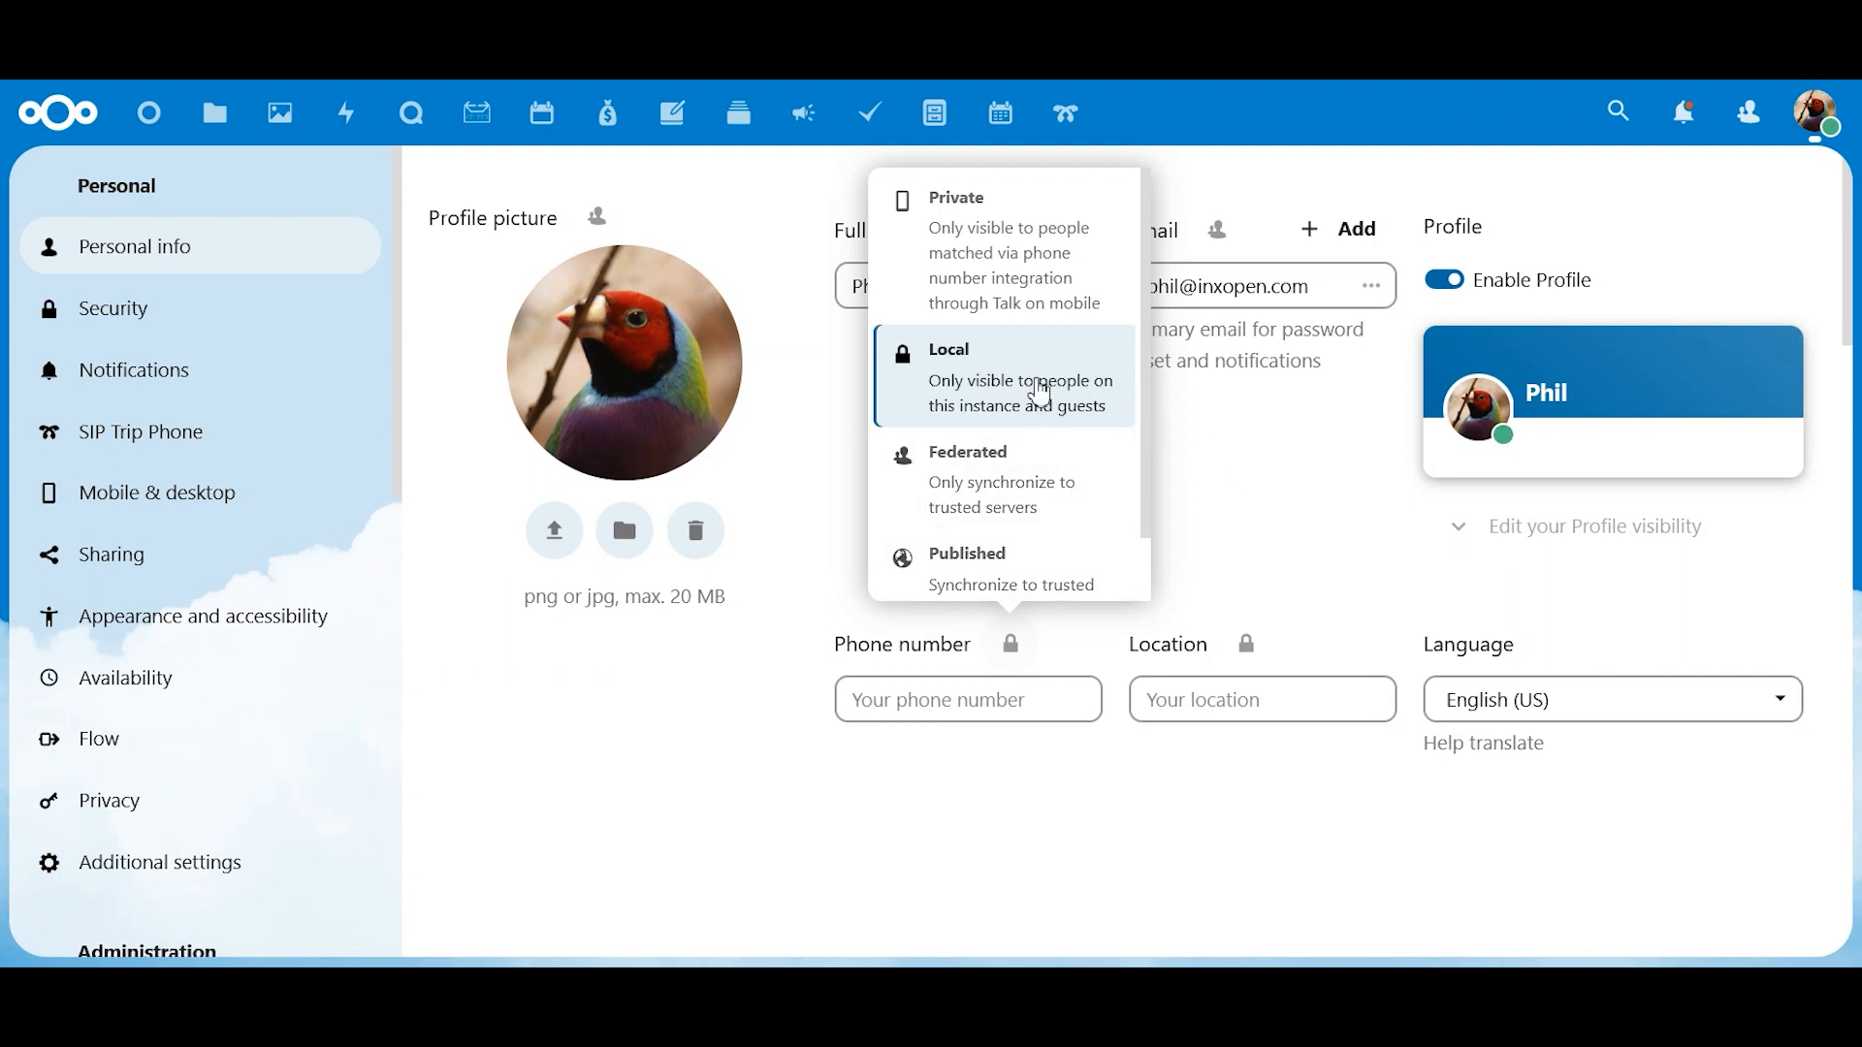
click(1300, 472)
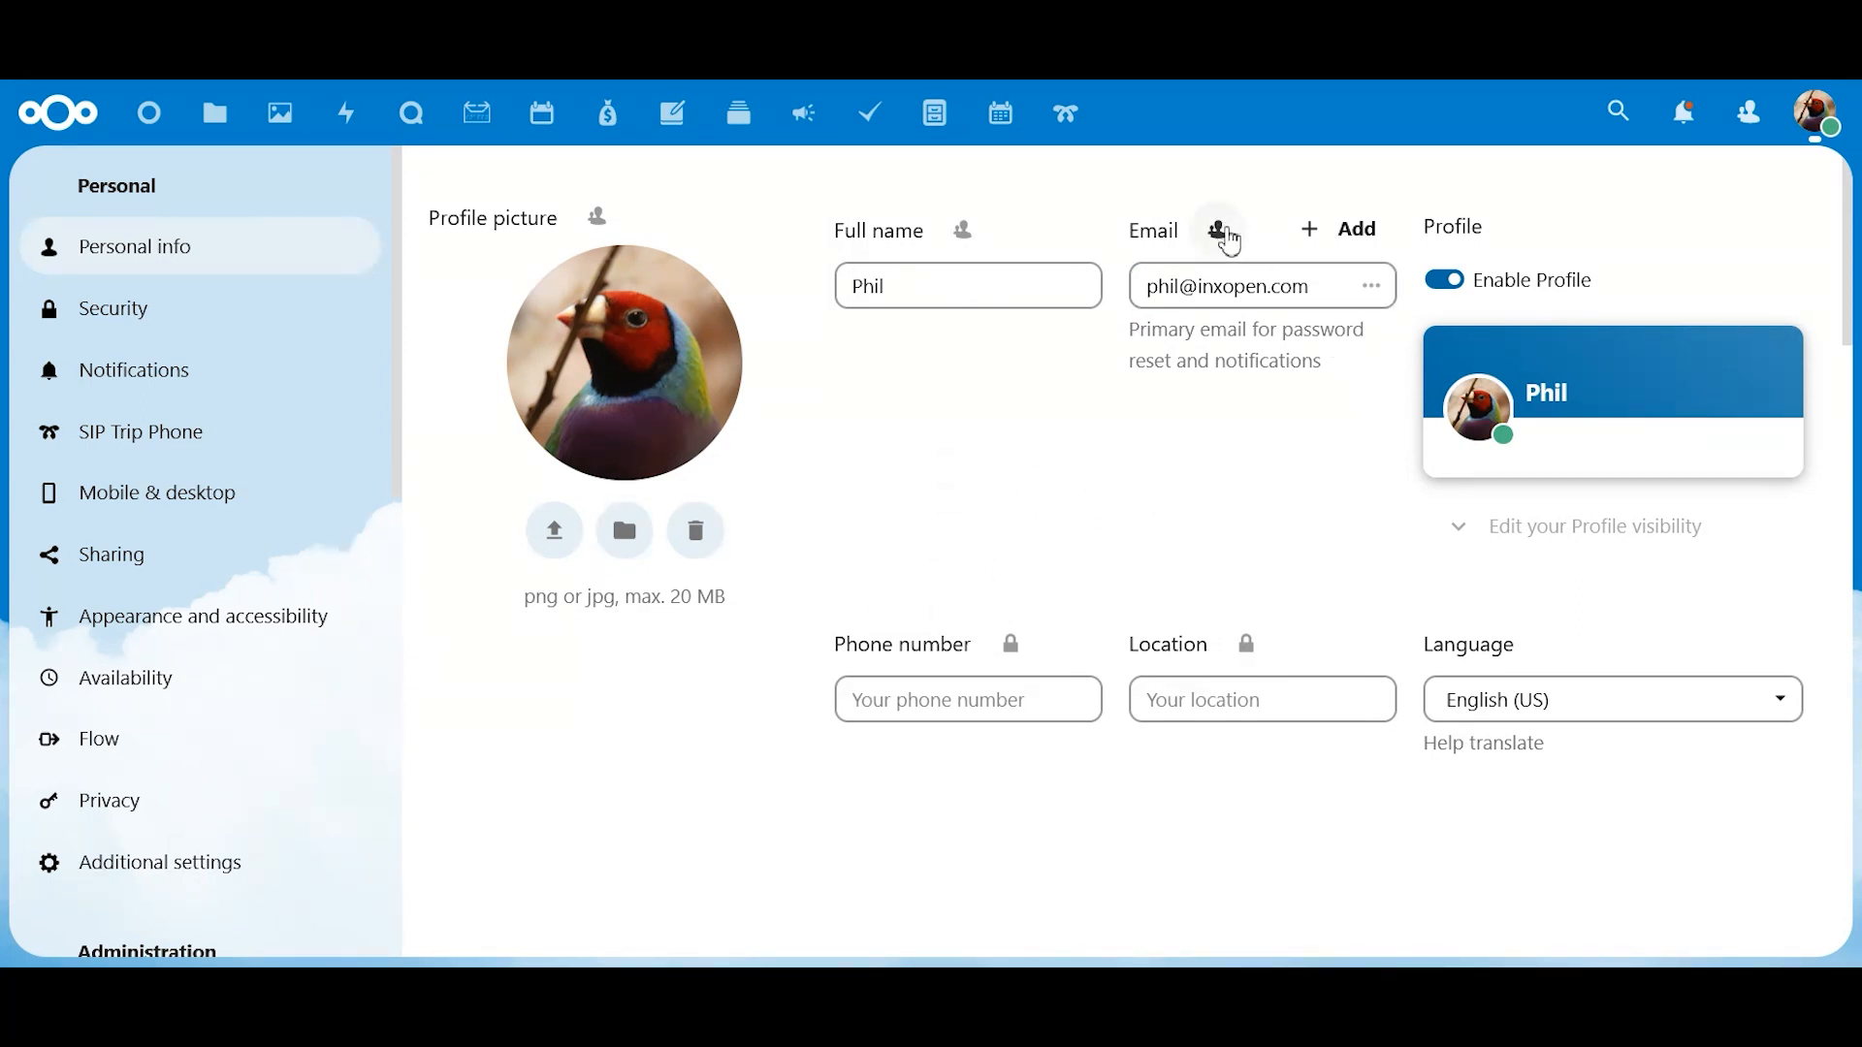
click(1220, 232)
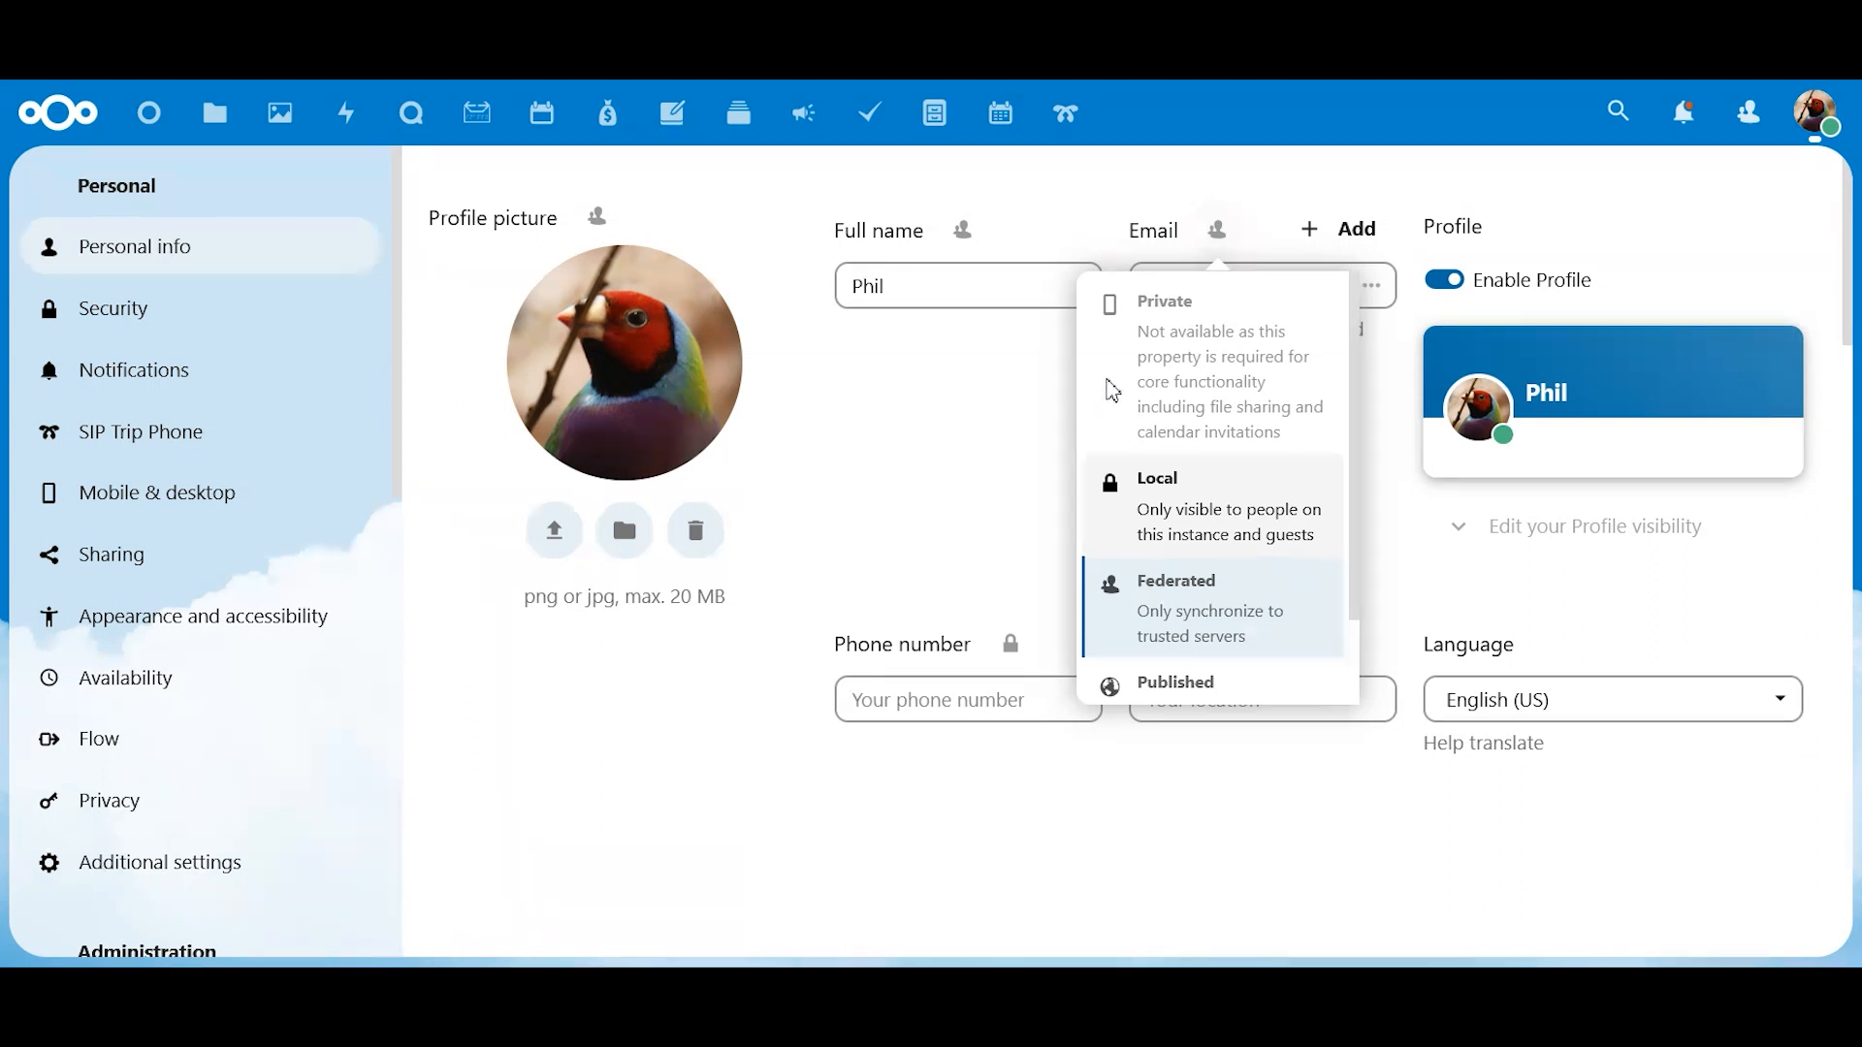
click(1026, 396)
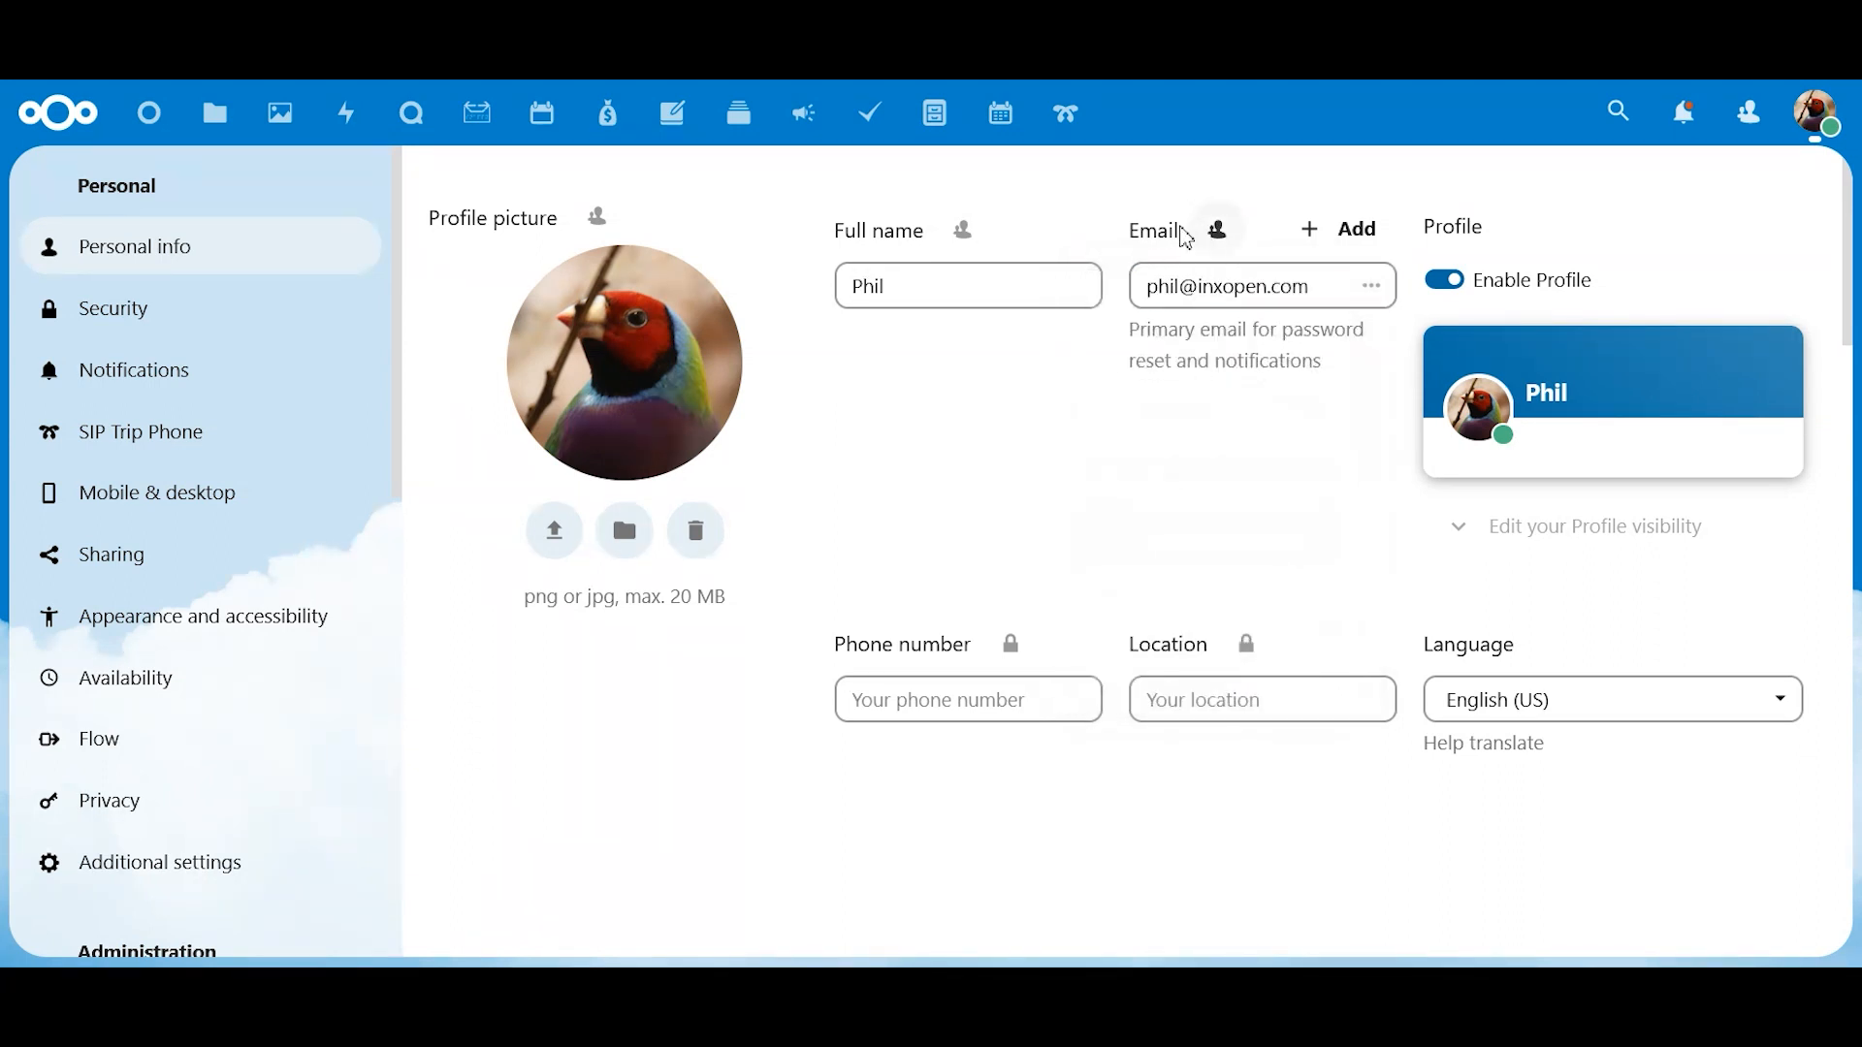
click(883, 238)
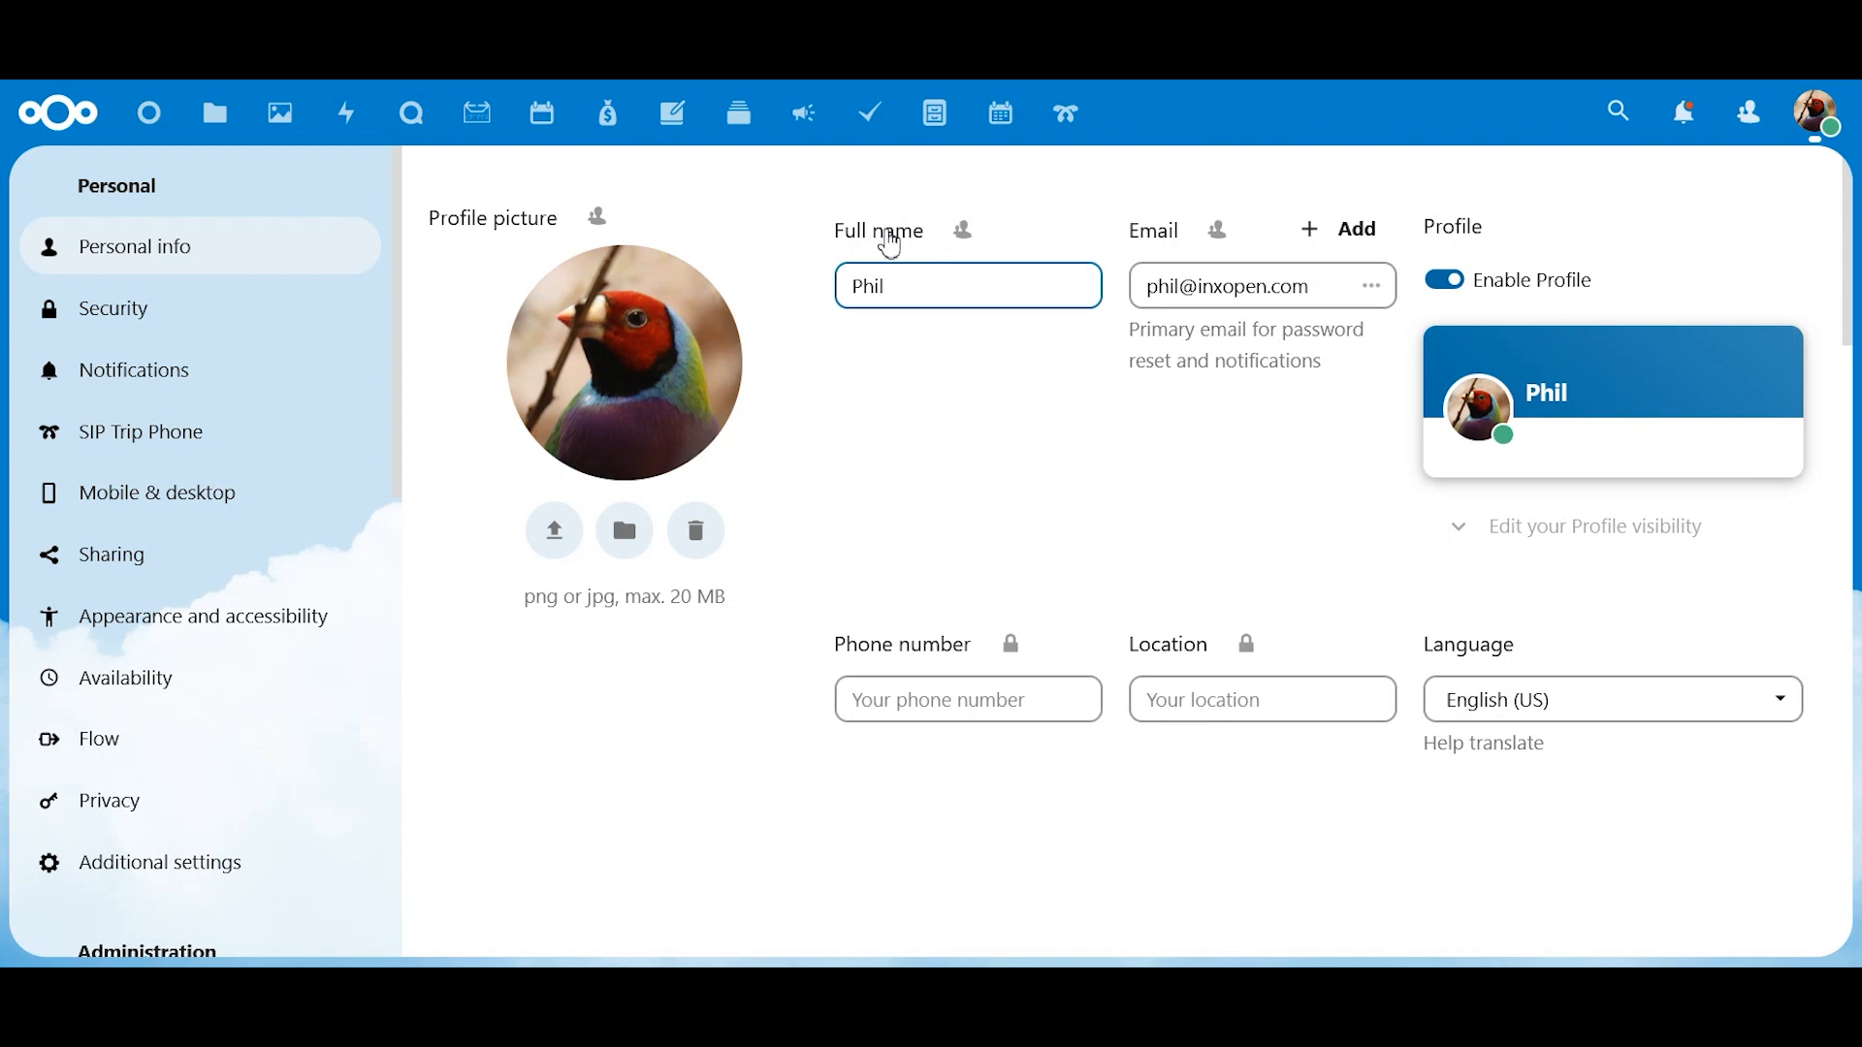
click(967, 233)
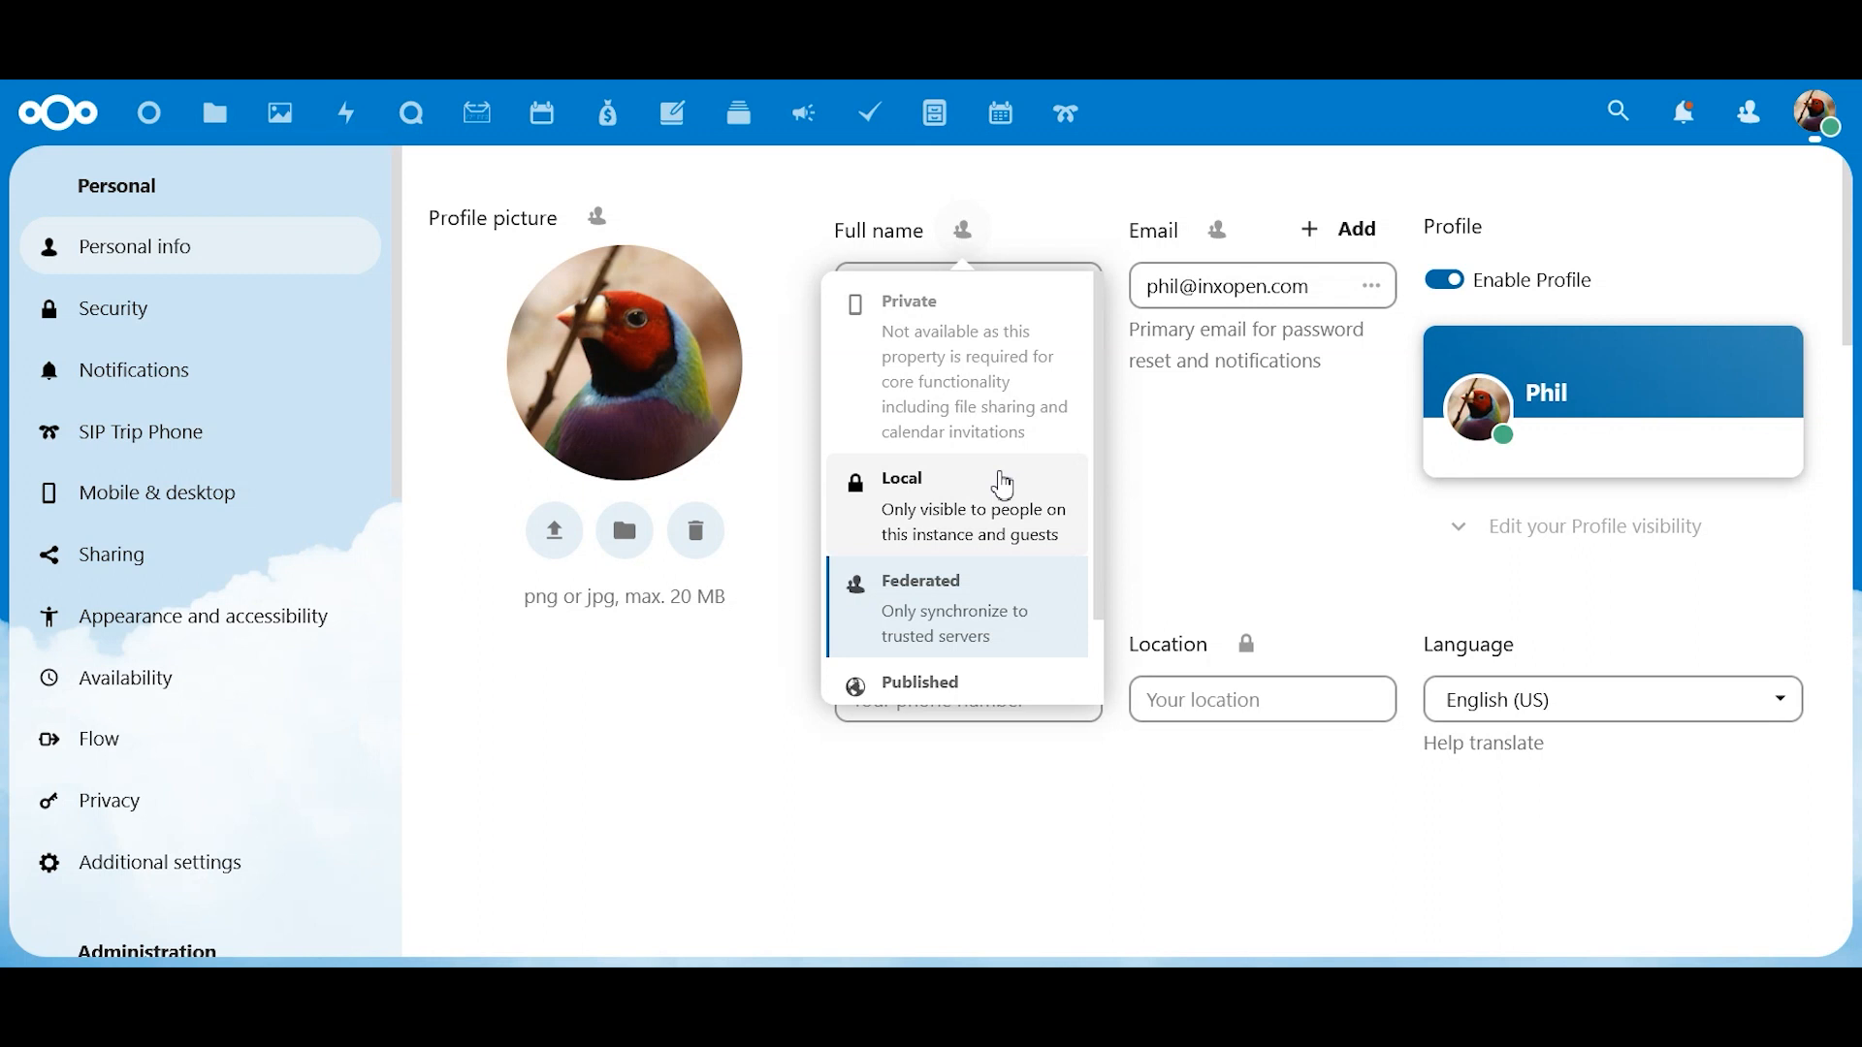
click(1207, 500)
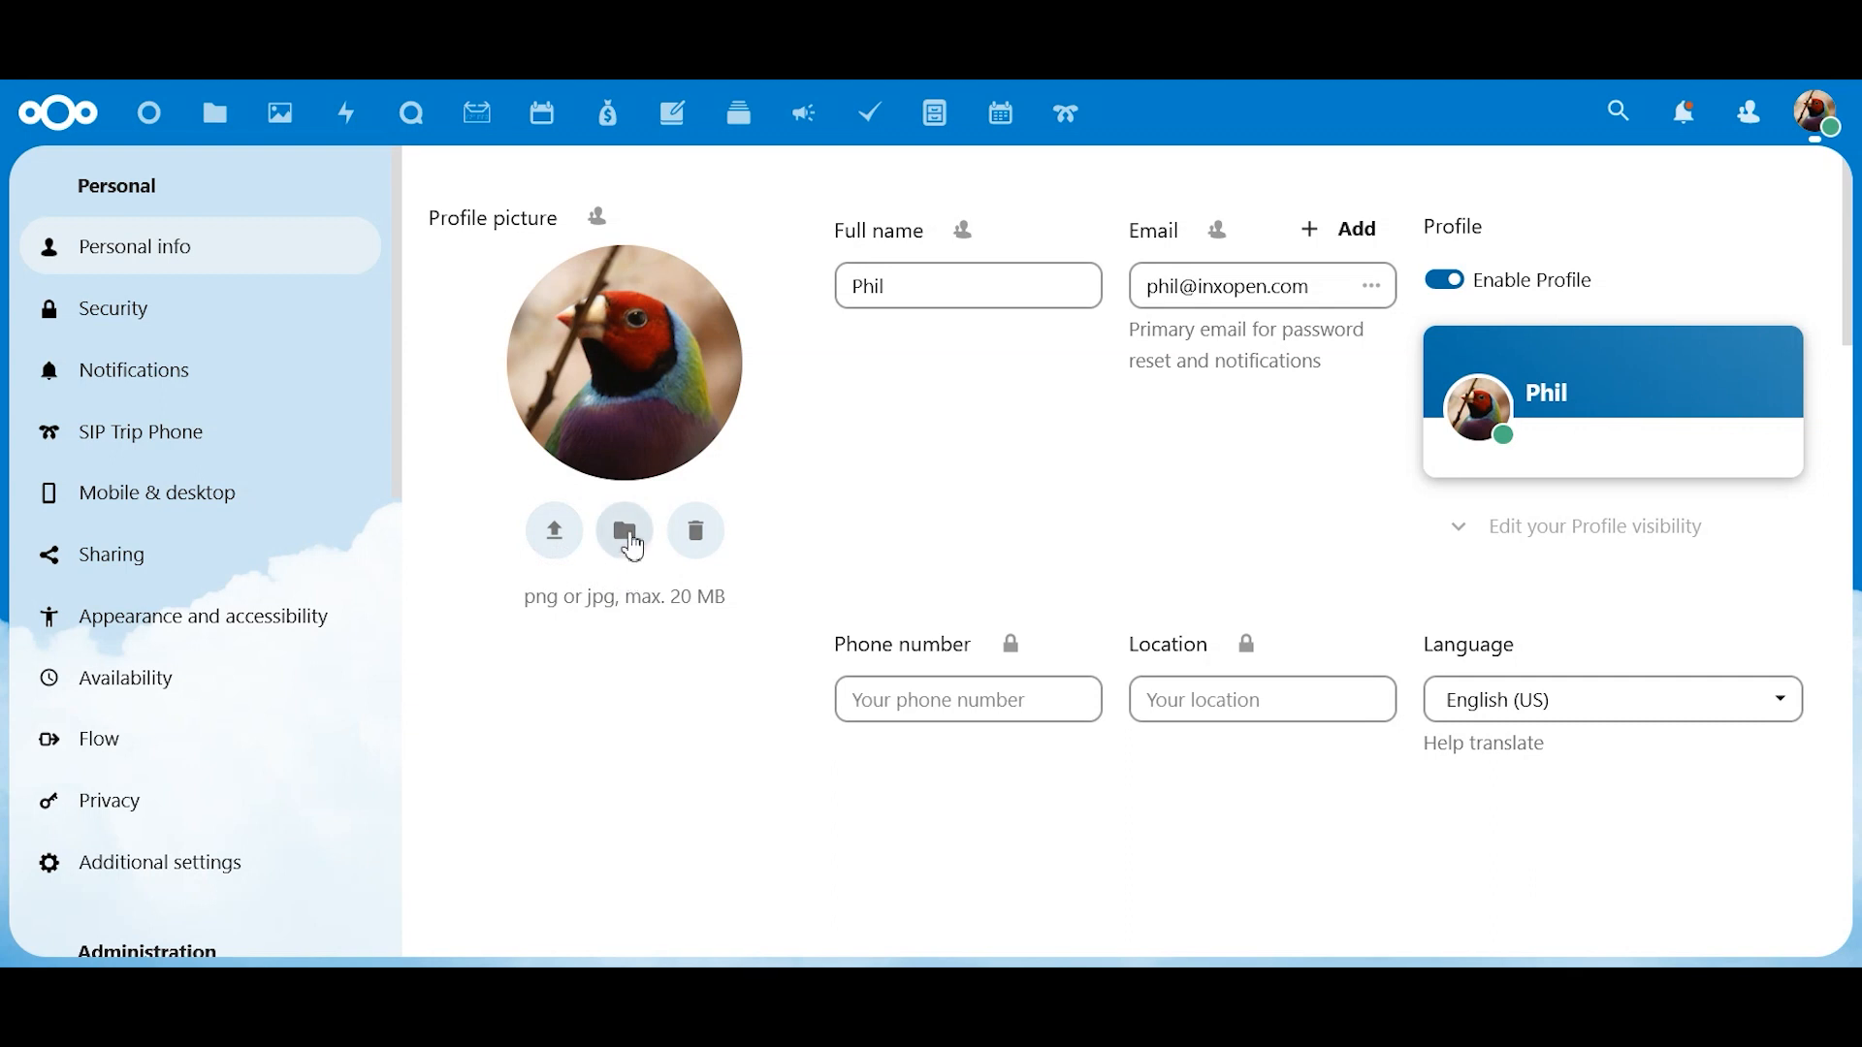
Choose Frog.jpg from the Photos folder as the new profile picture
click(626, 532)
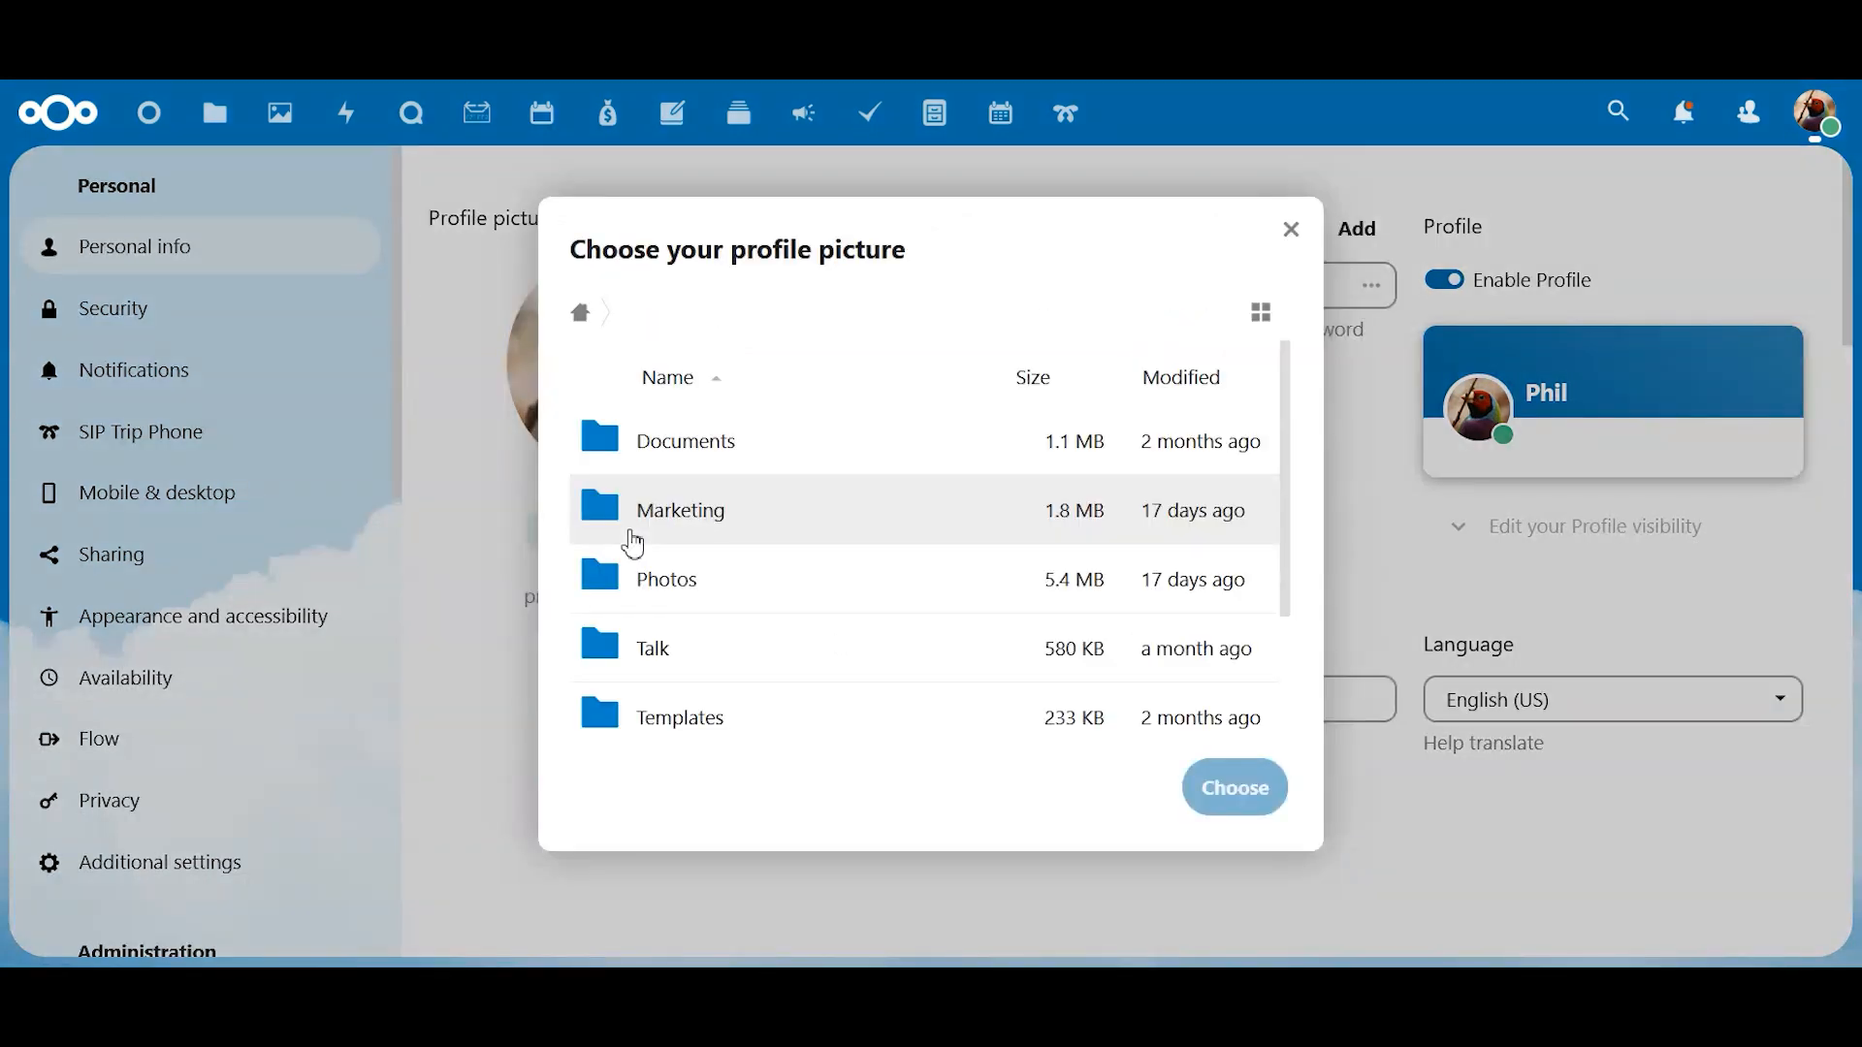
click(647, 584)
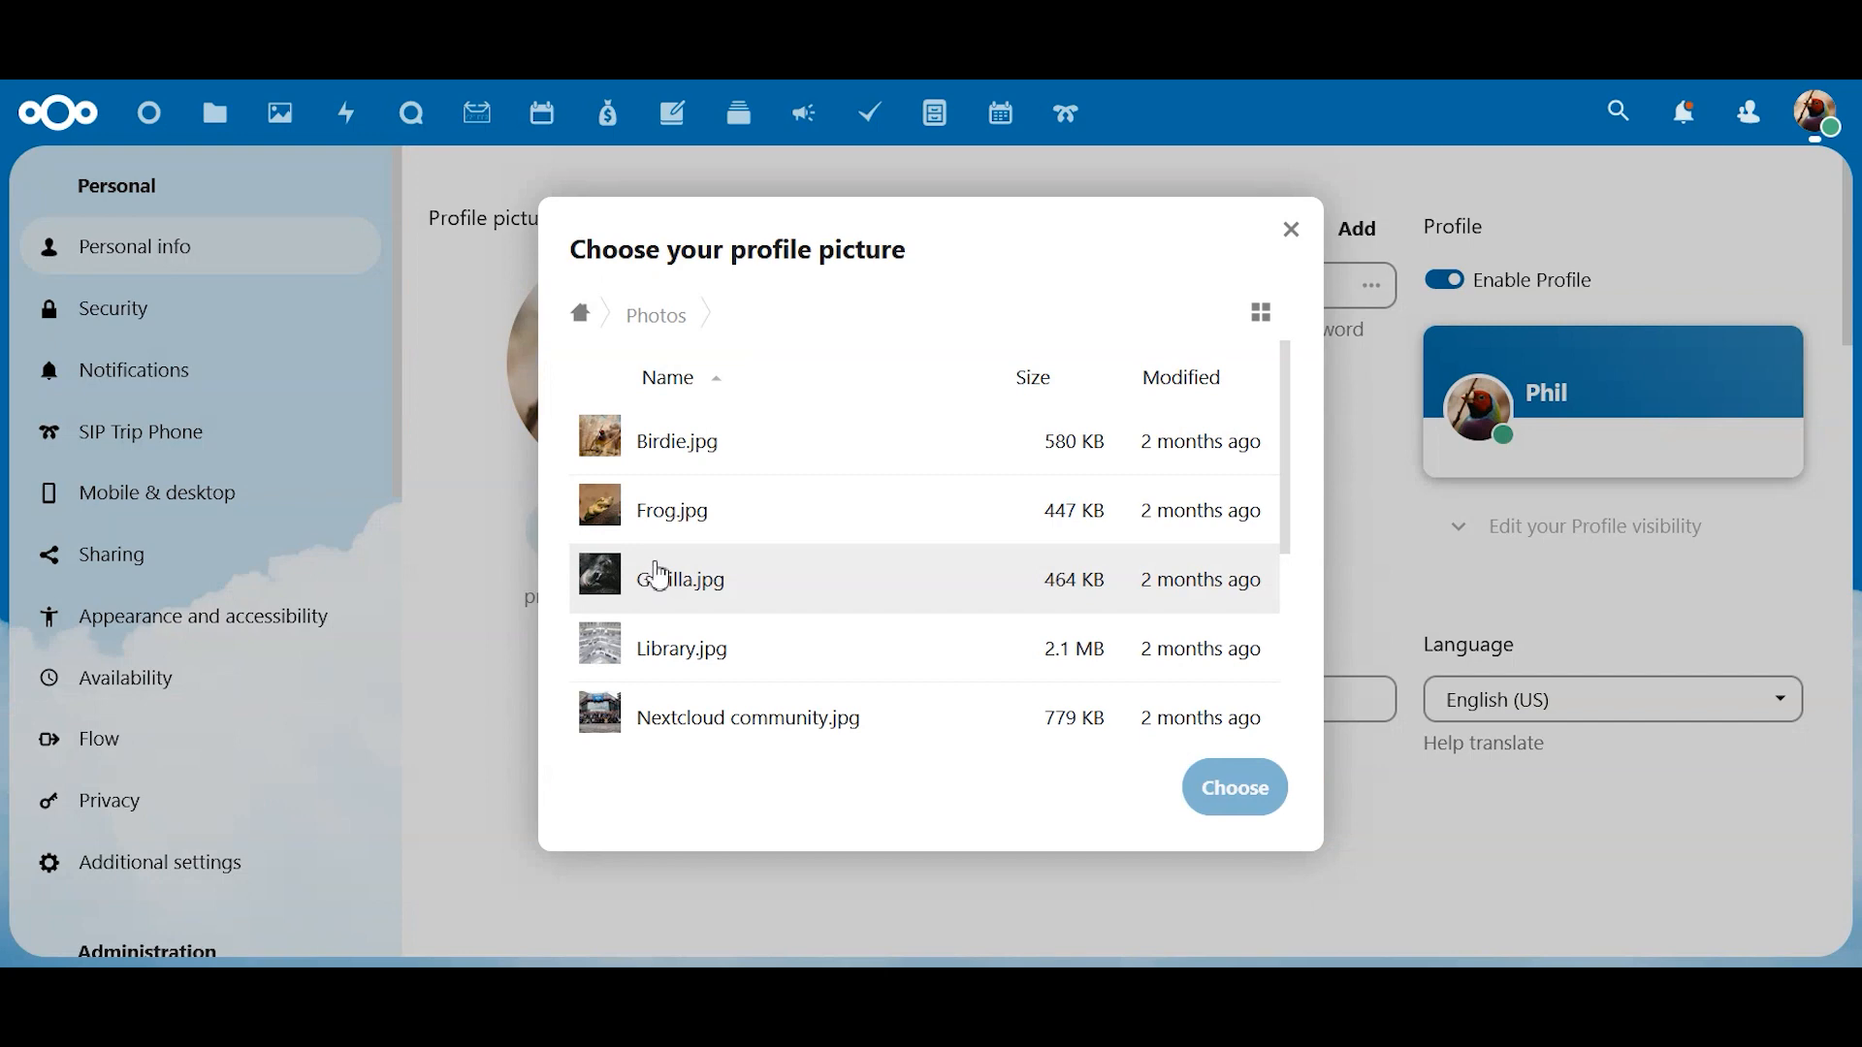
click(733, 518)
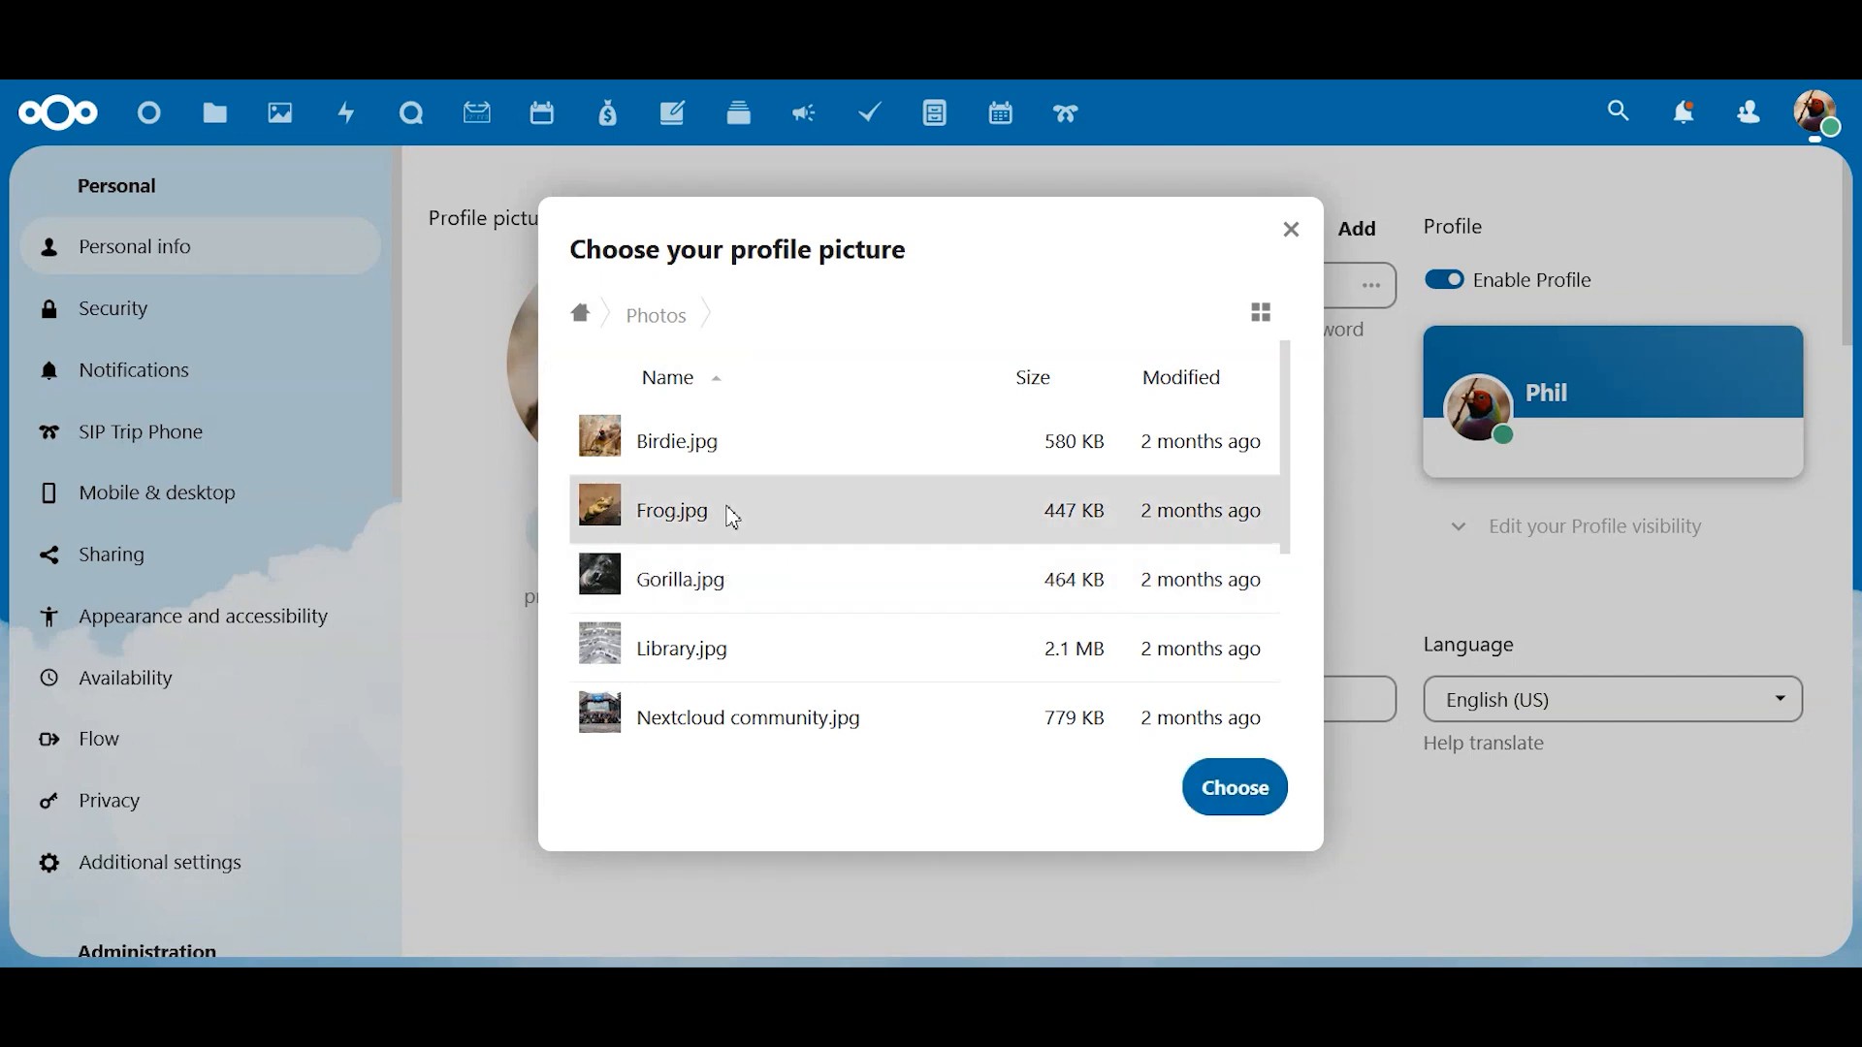
click(1241, 797)
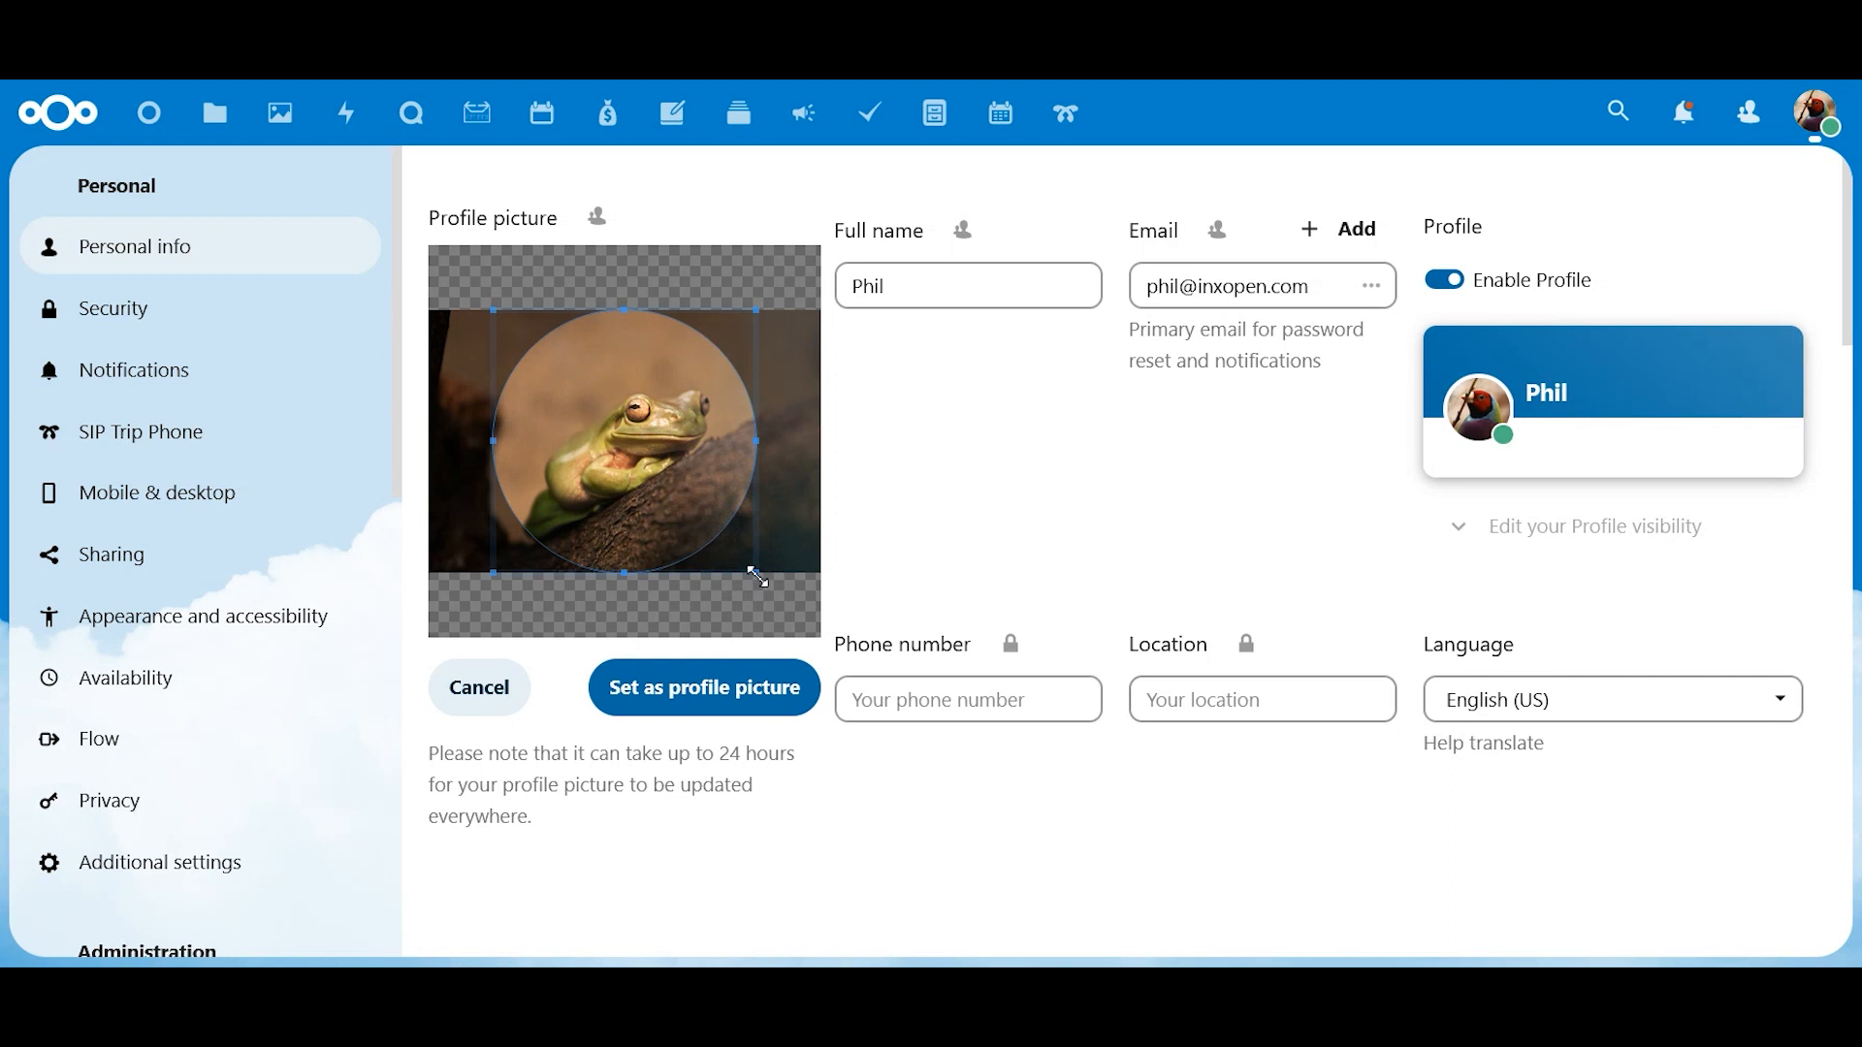
Crop the picture to a small circle around the frog's head and set it as the profile picture
drag(758, 577, 610, 414)
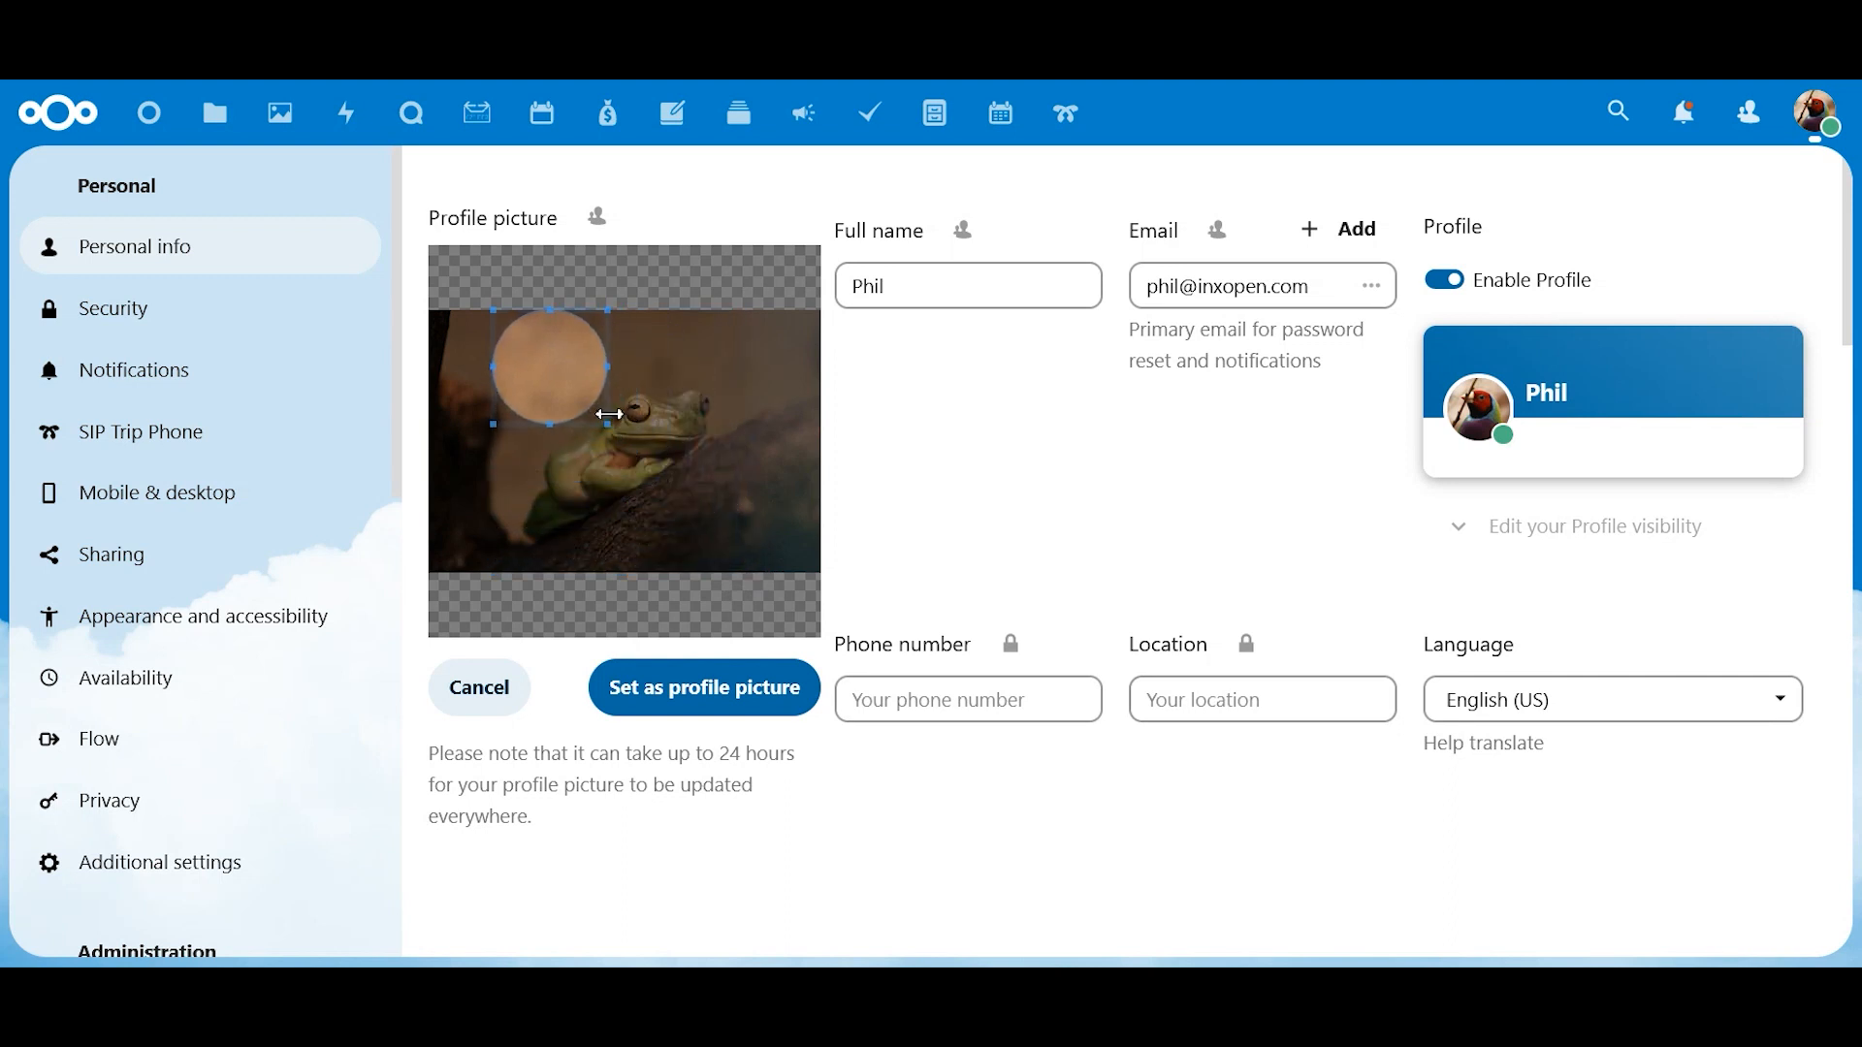
drag(544, 362, 657, 417)
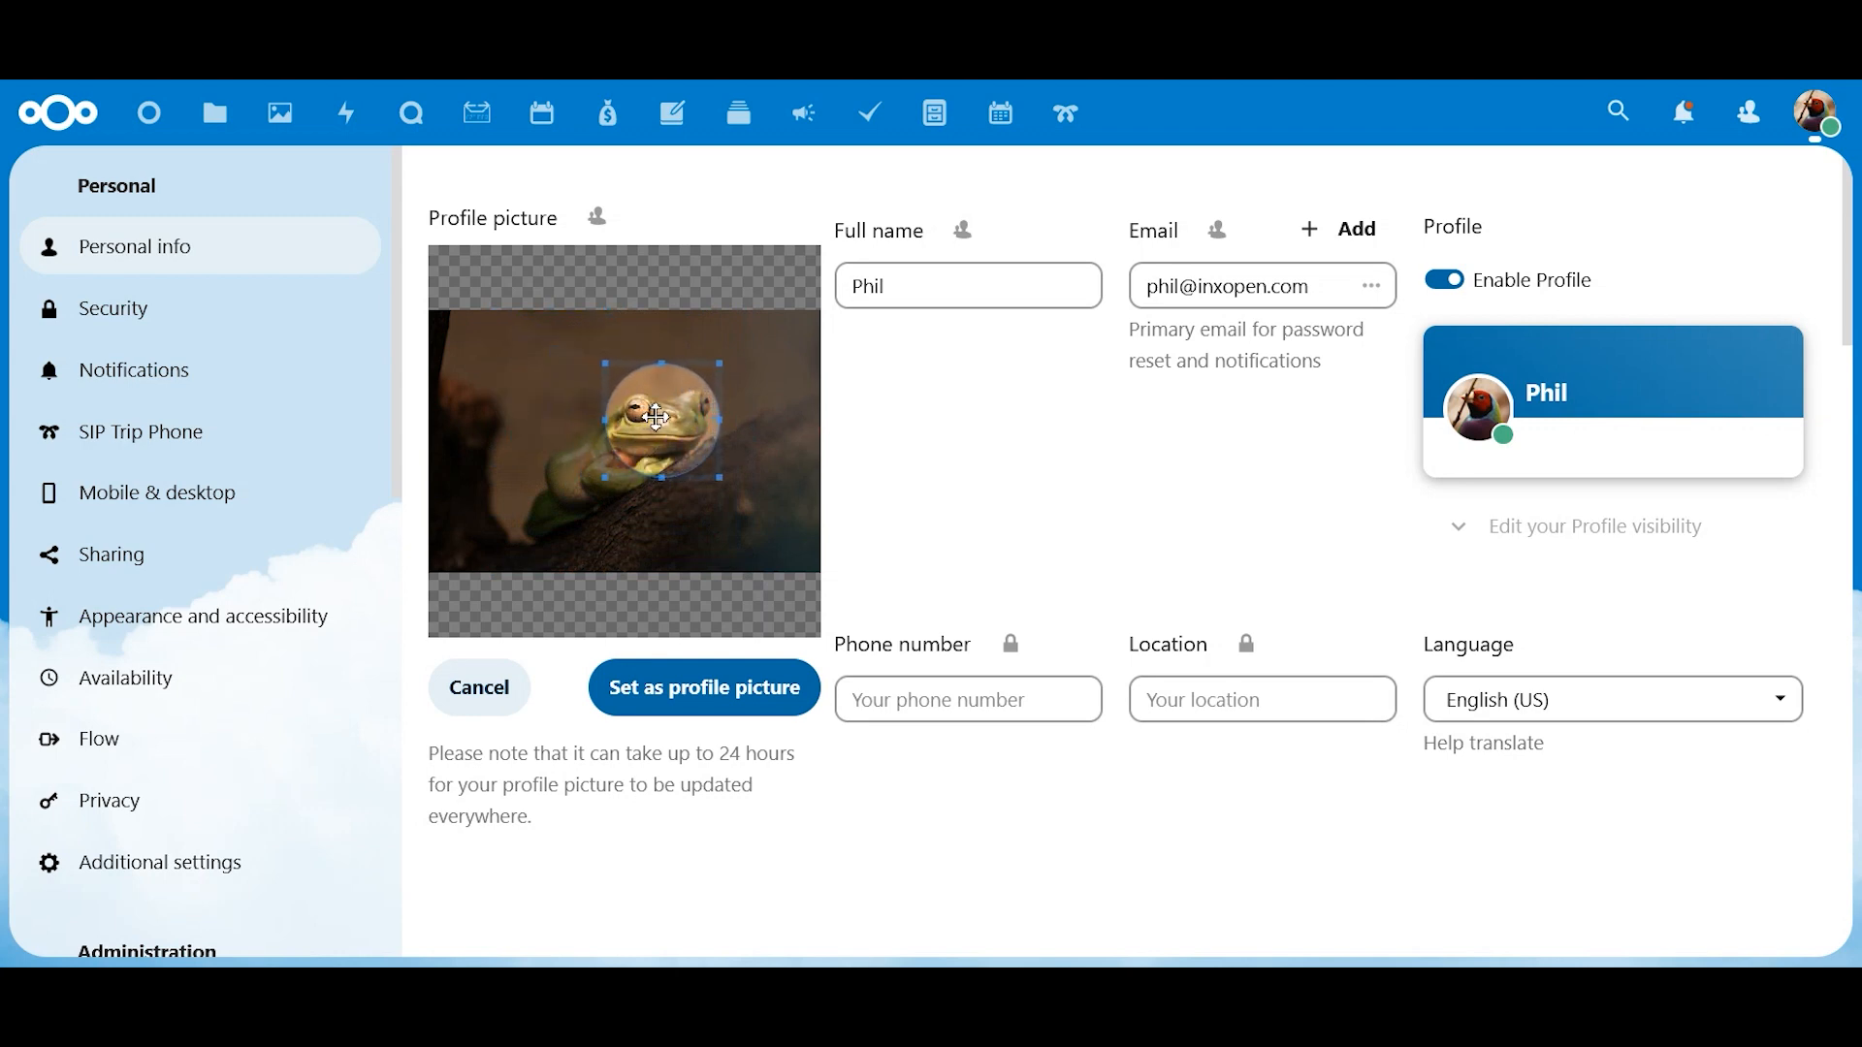
click(697, 690)
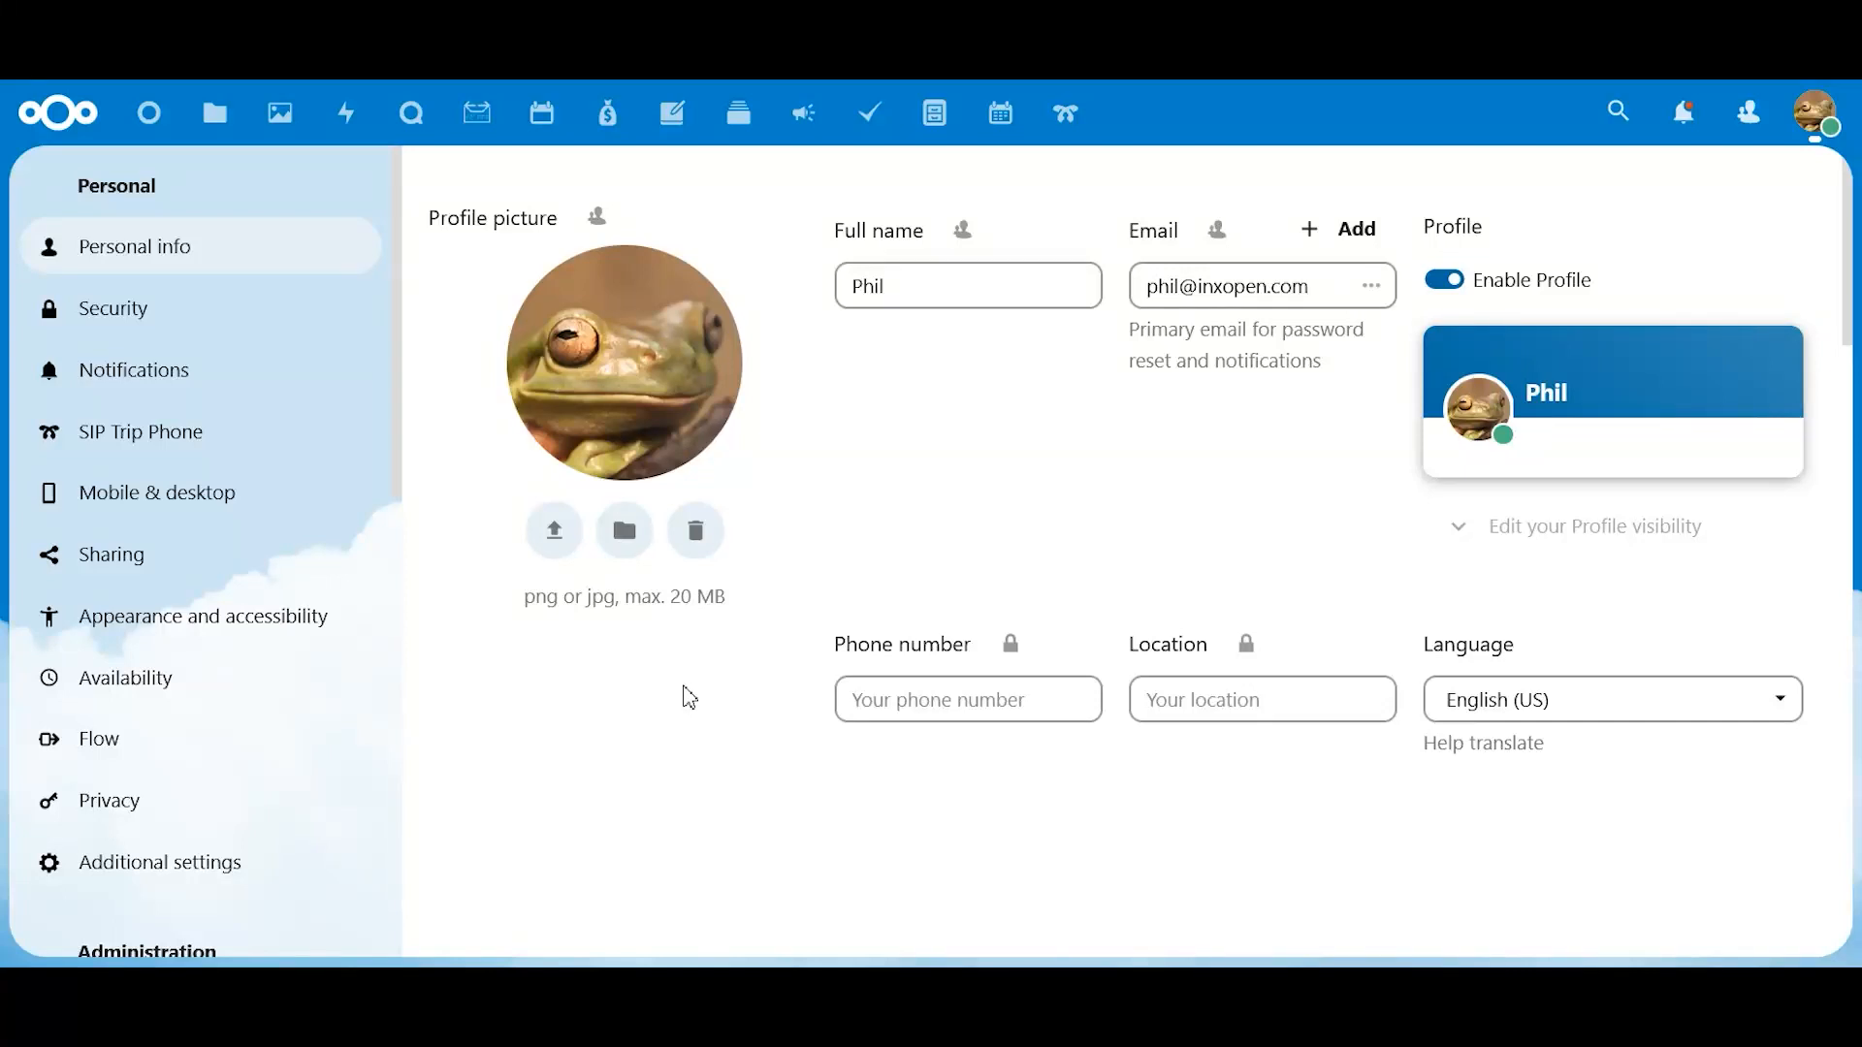
Review the notification settings, including the mail and push options for files, calendar, contacts, tasks and other activities
click(271, 381)
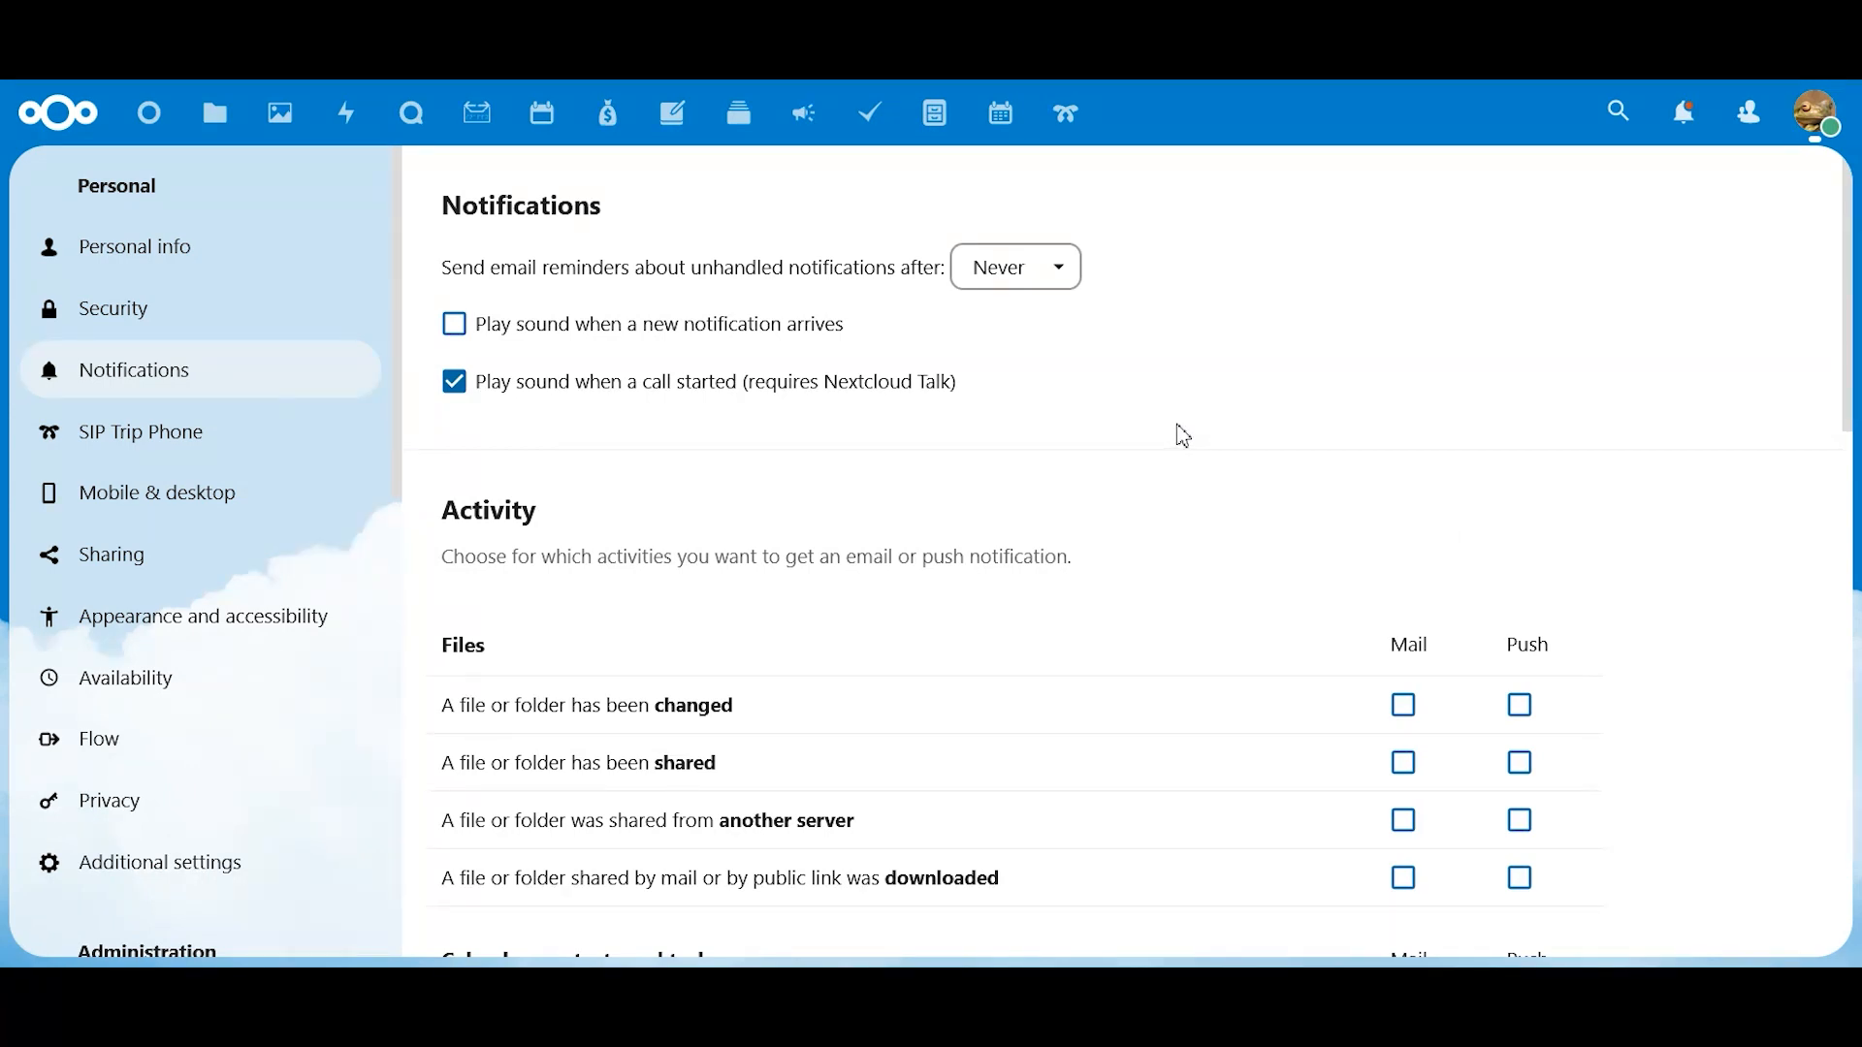
scroll(1184, 437, down, 2)
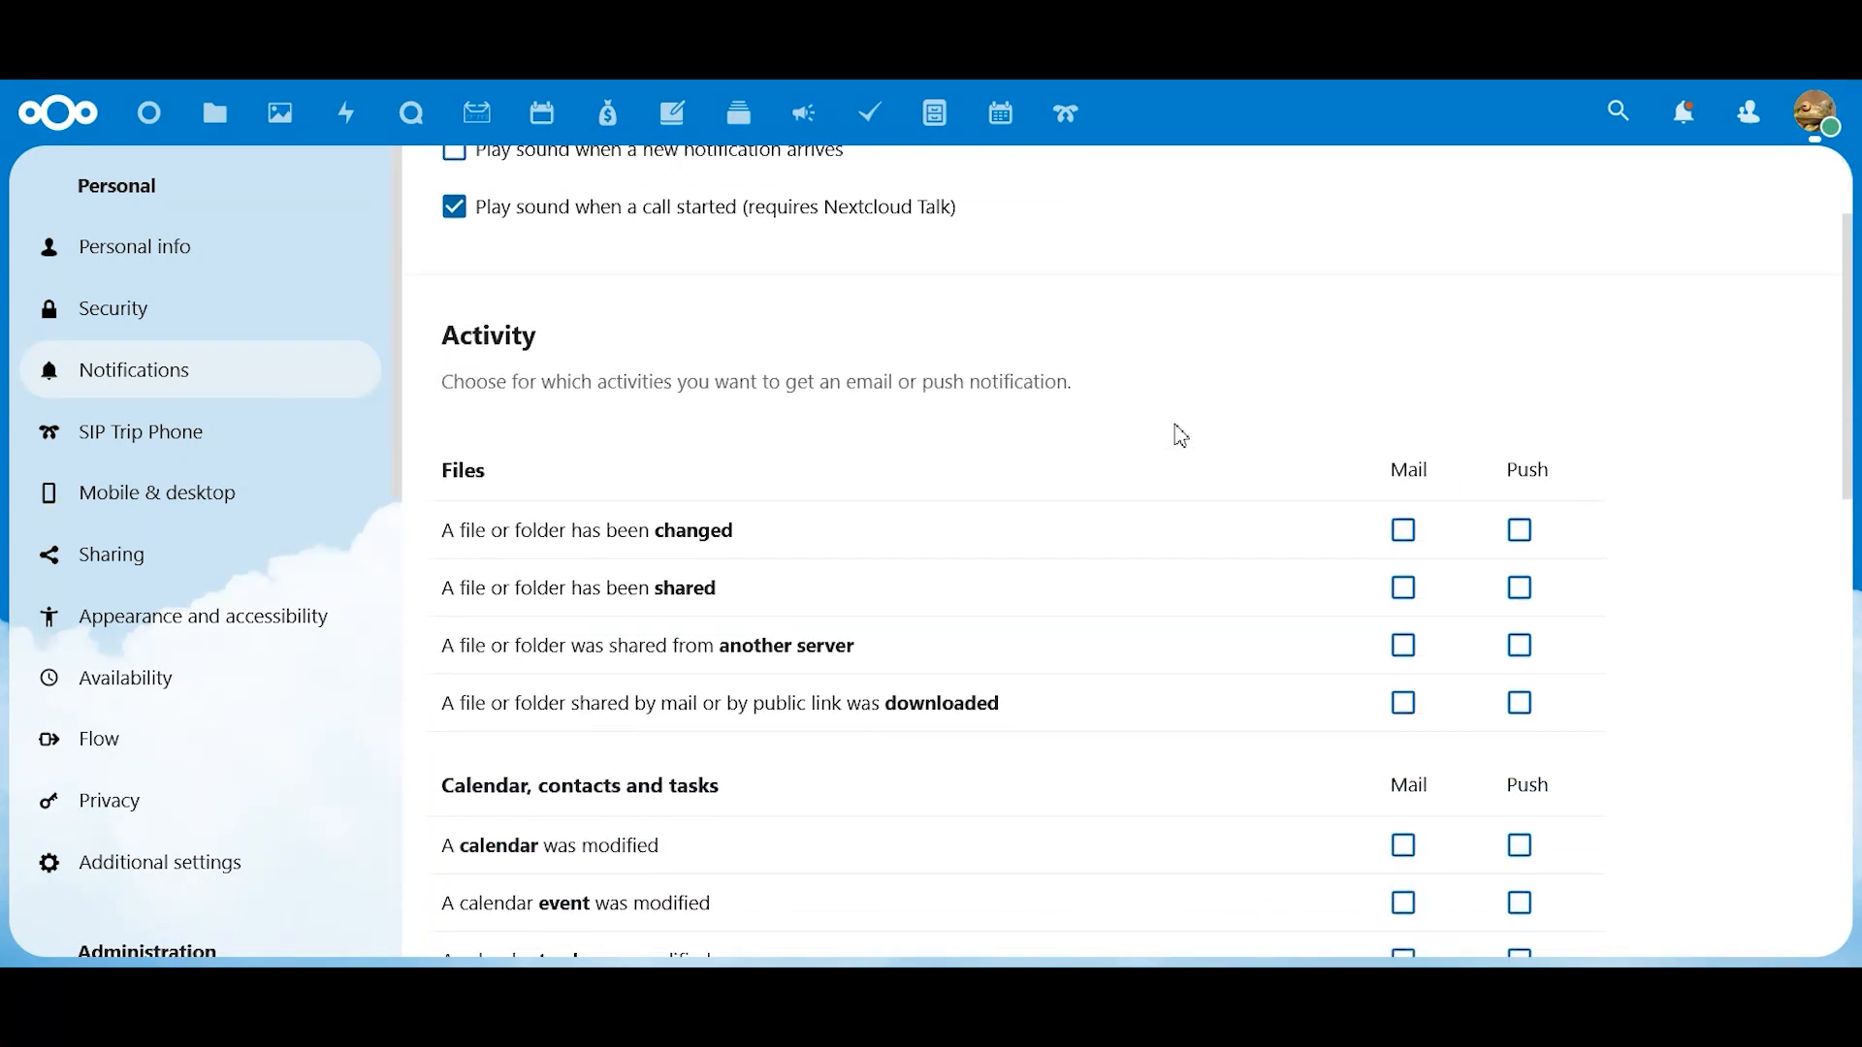
scroll(1179, 434, down, 2)
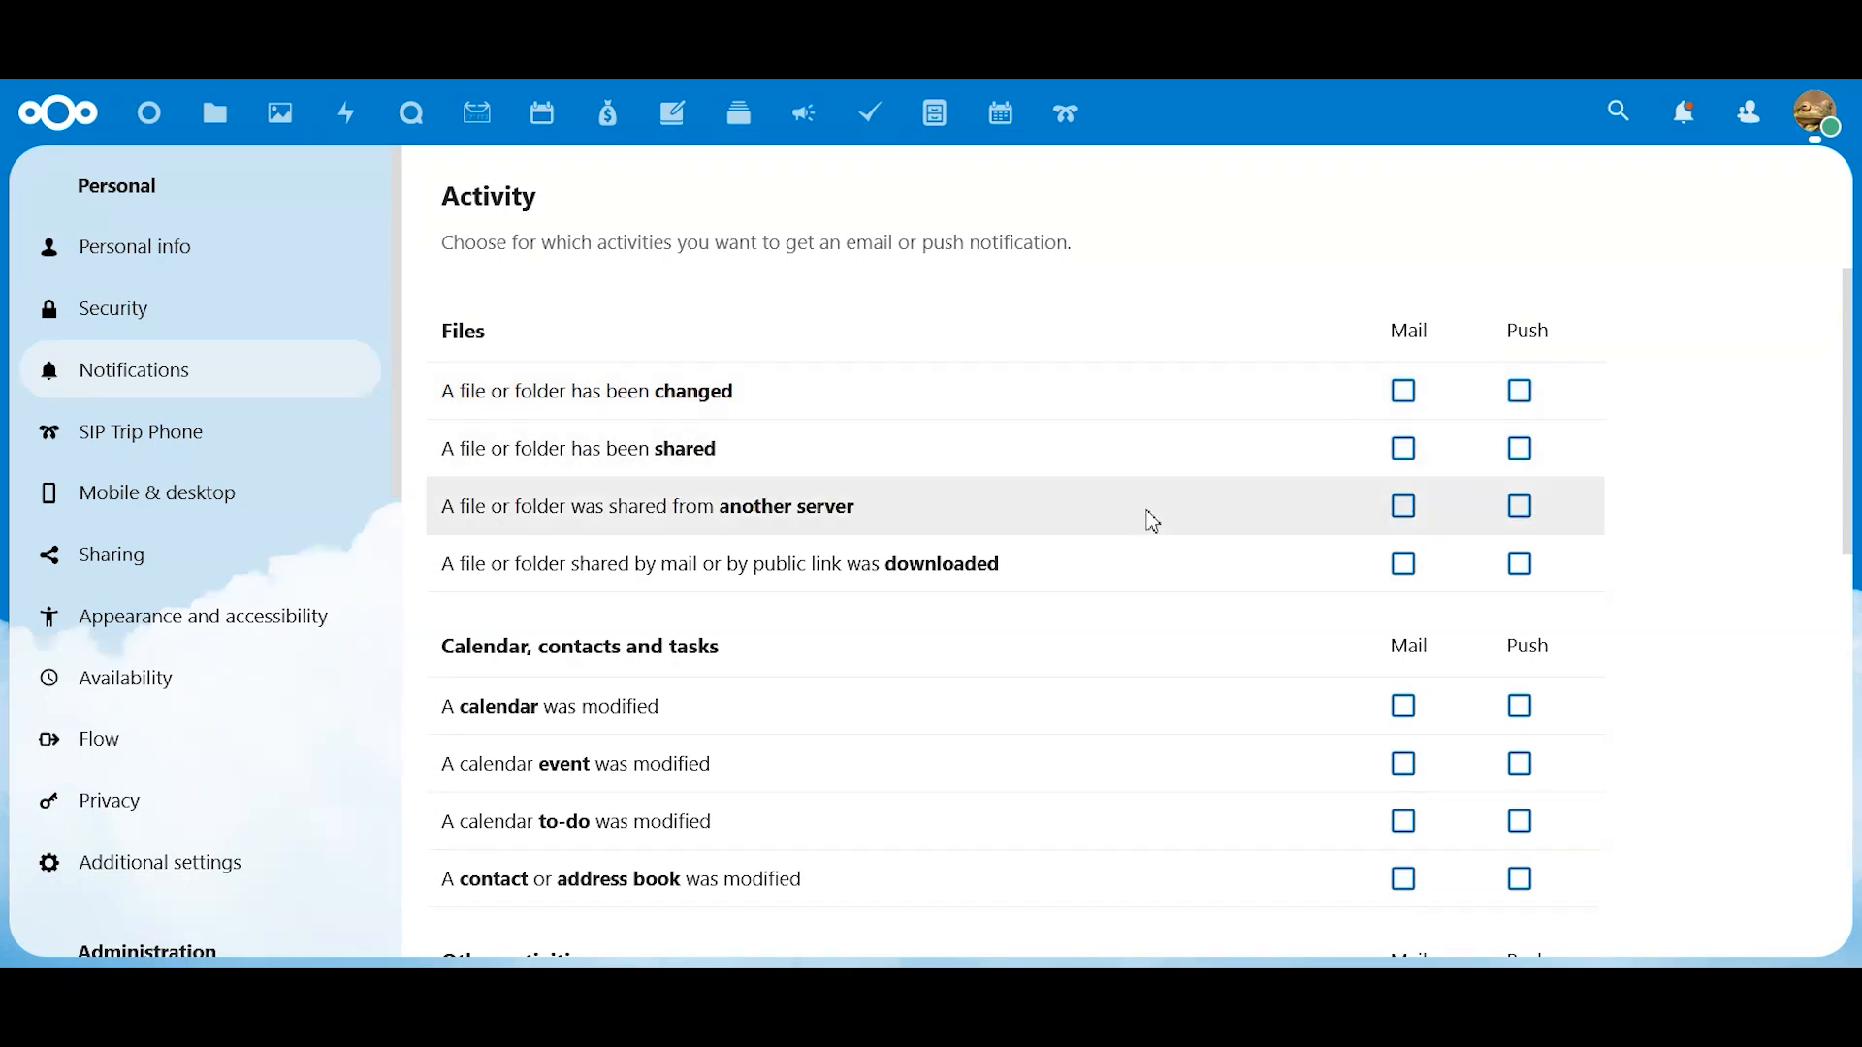
scroll(1152, 522, down, 2)
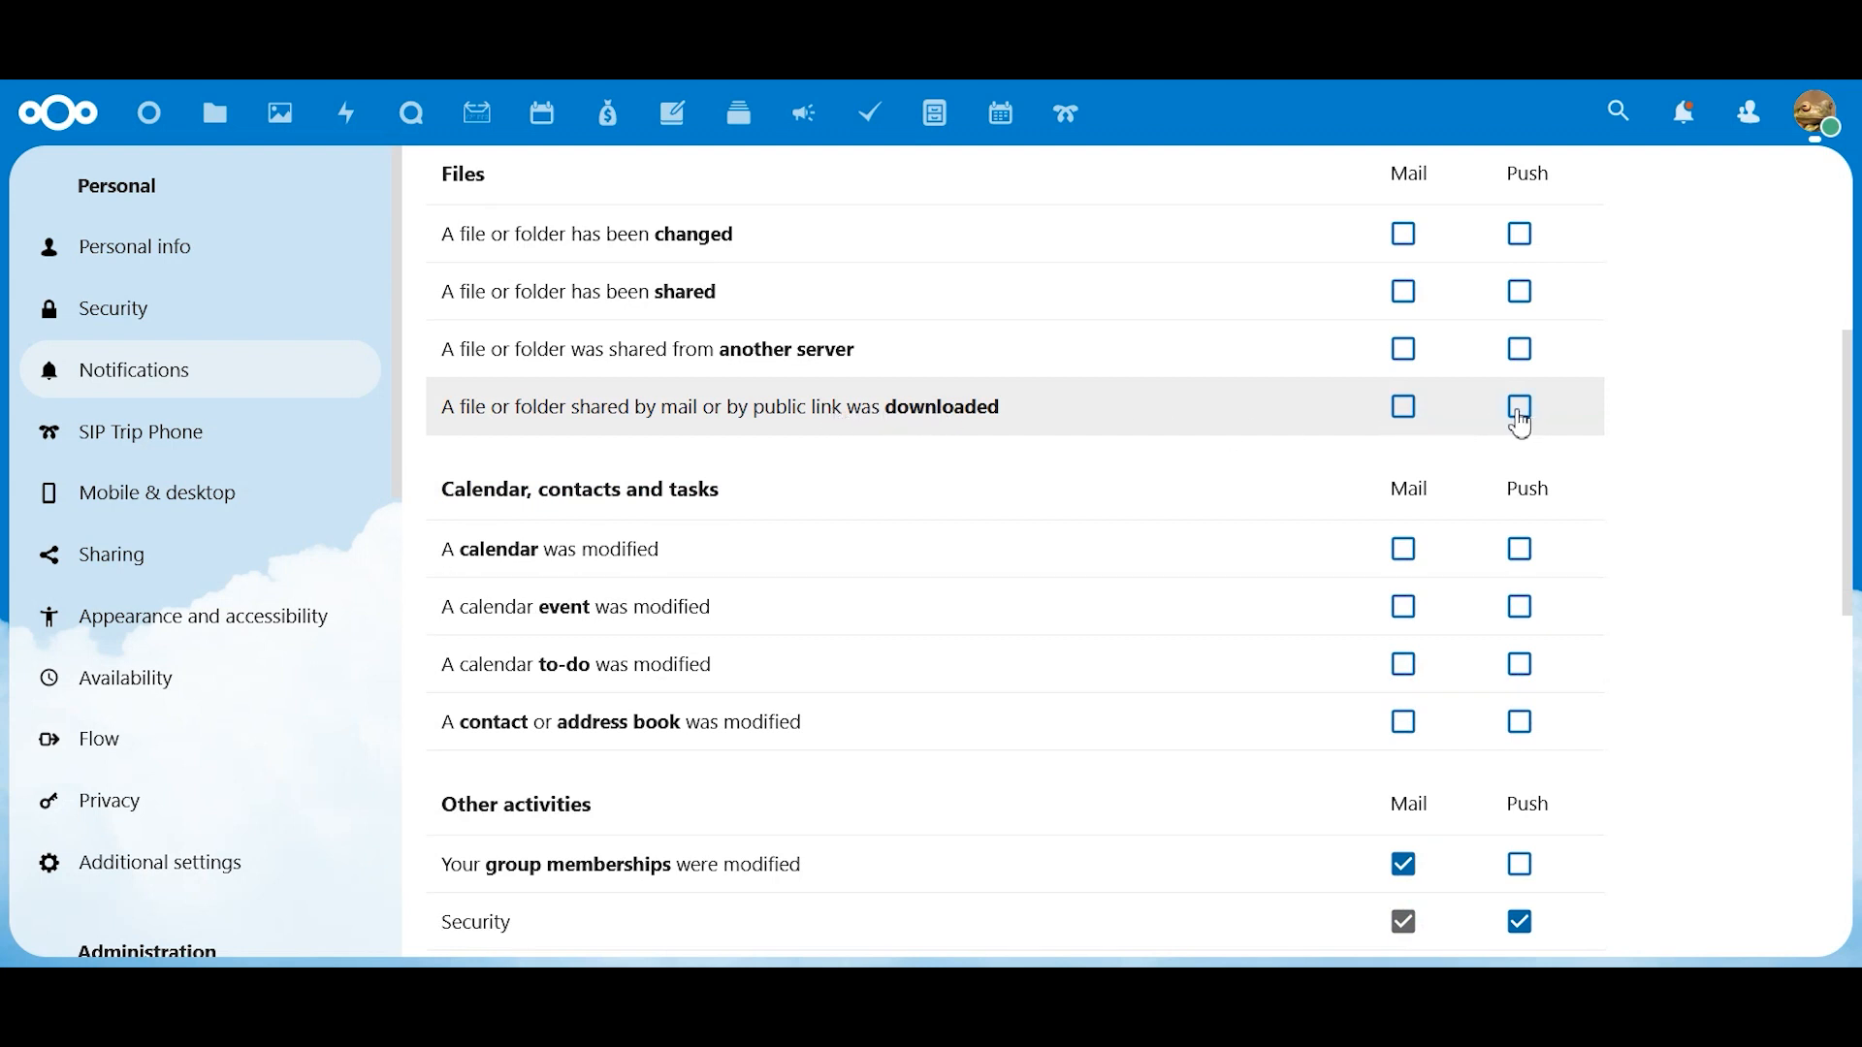
scroll(1281, 451, down, 3)
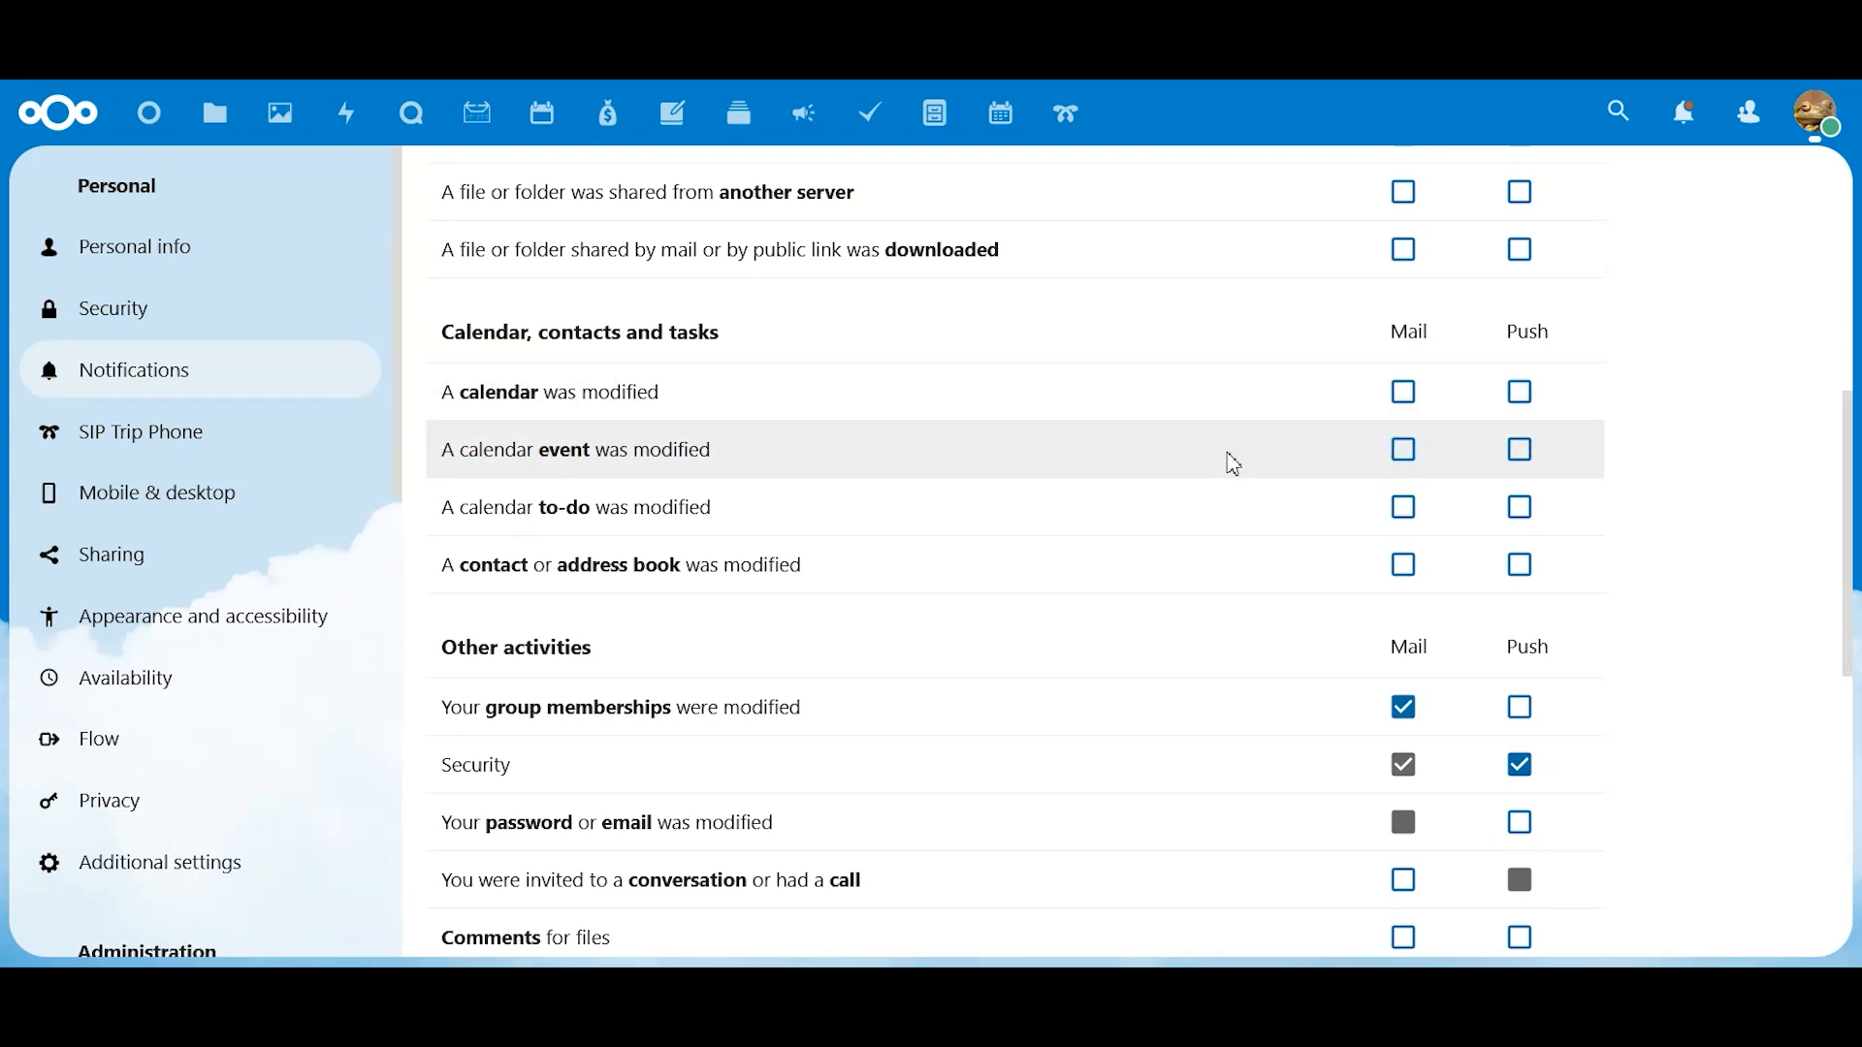
scroll(1231, 463, down, 2)
scroll(1231, 466, down, 2)
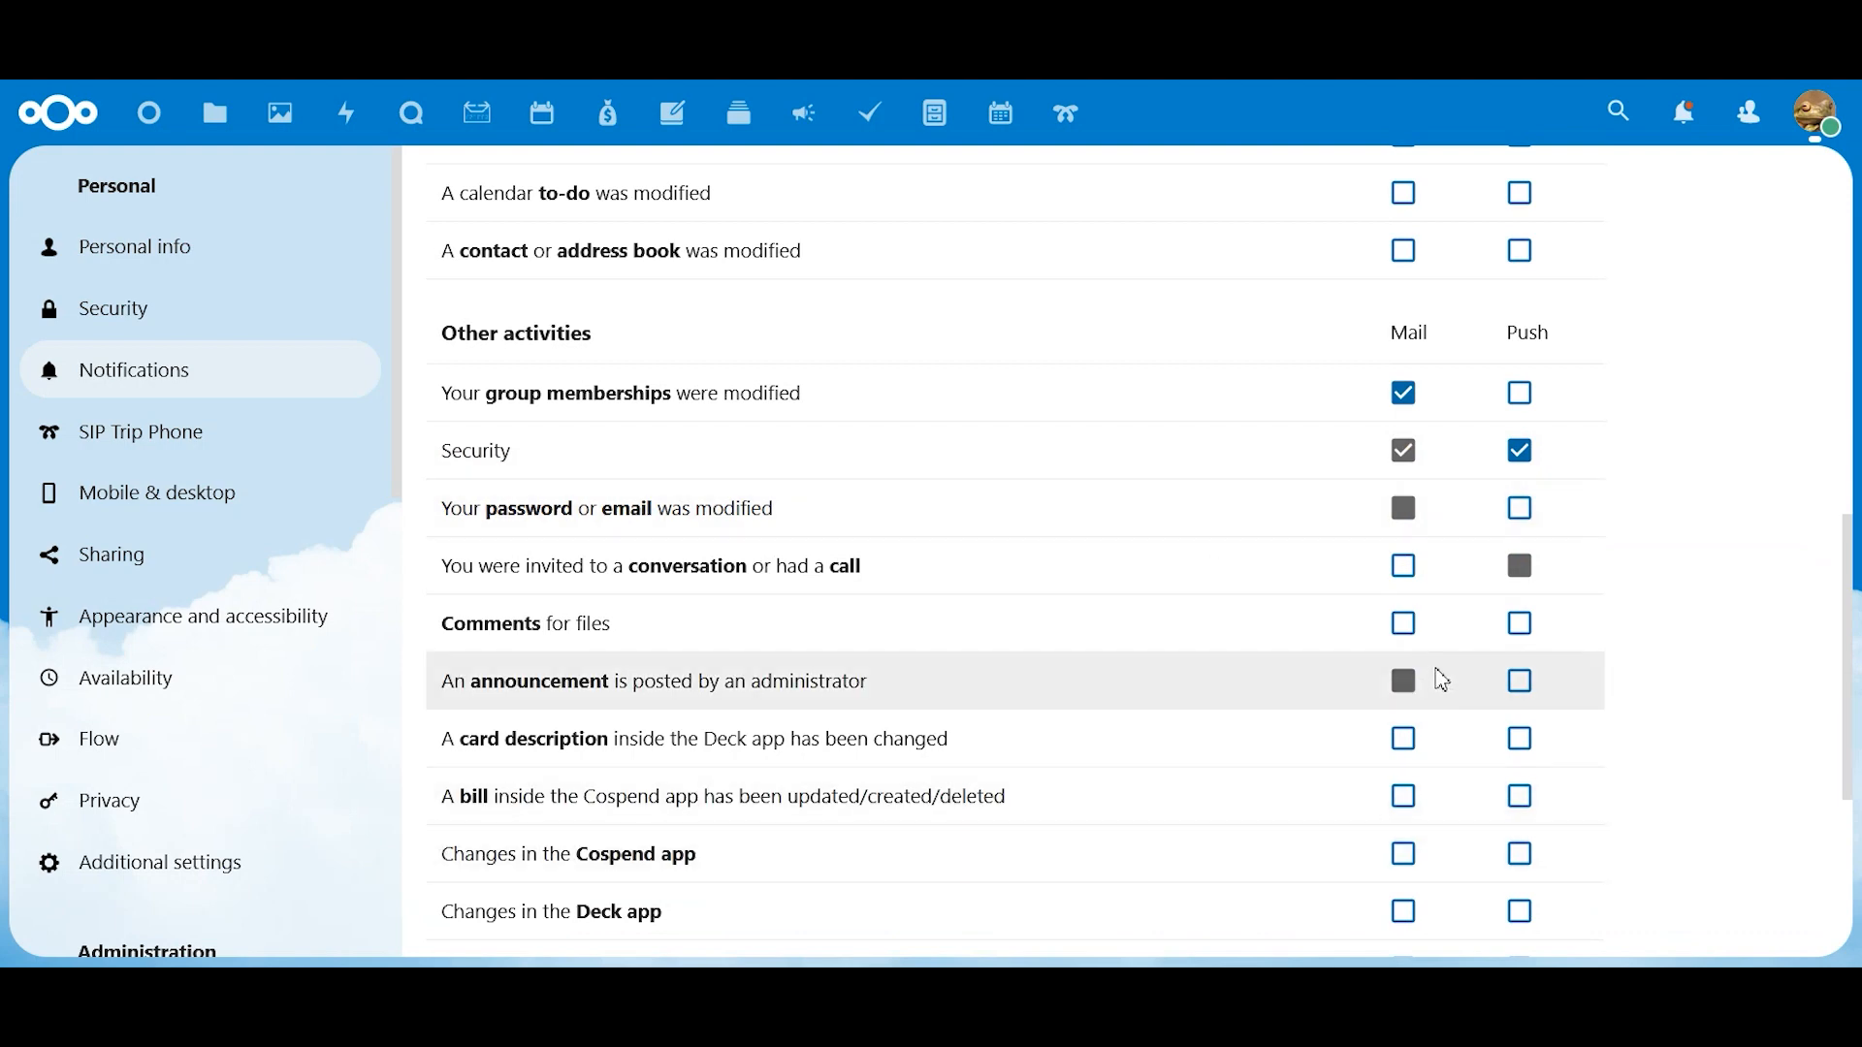
scroll(1435, 645, up, 10)
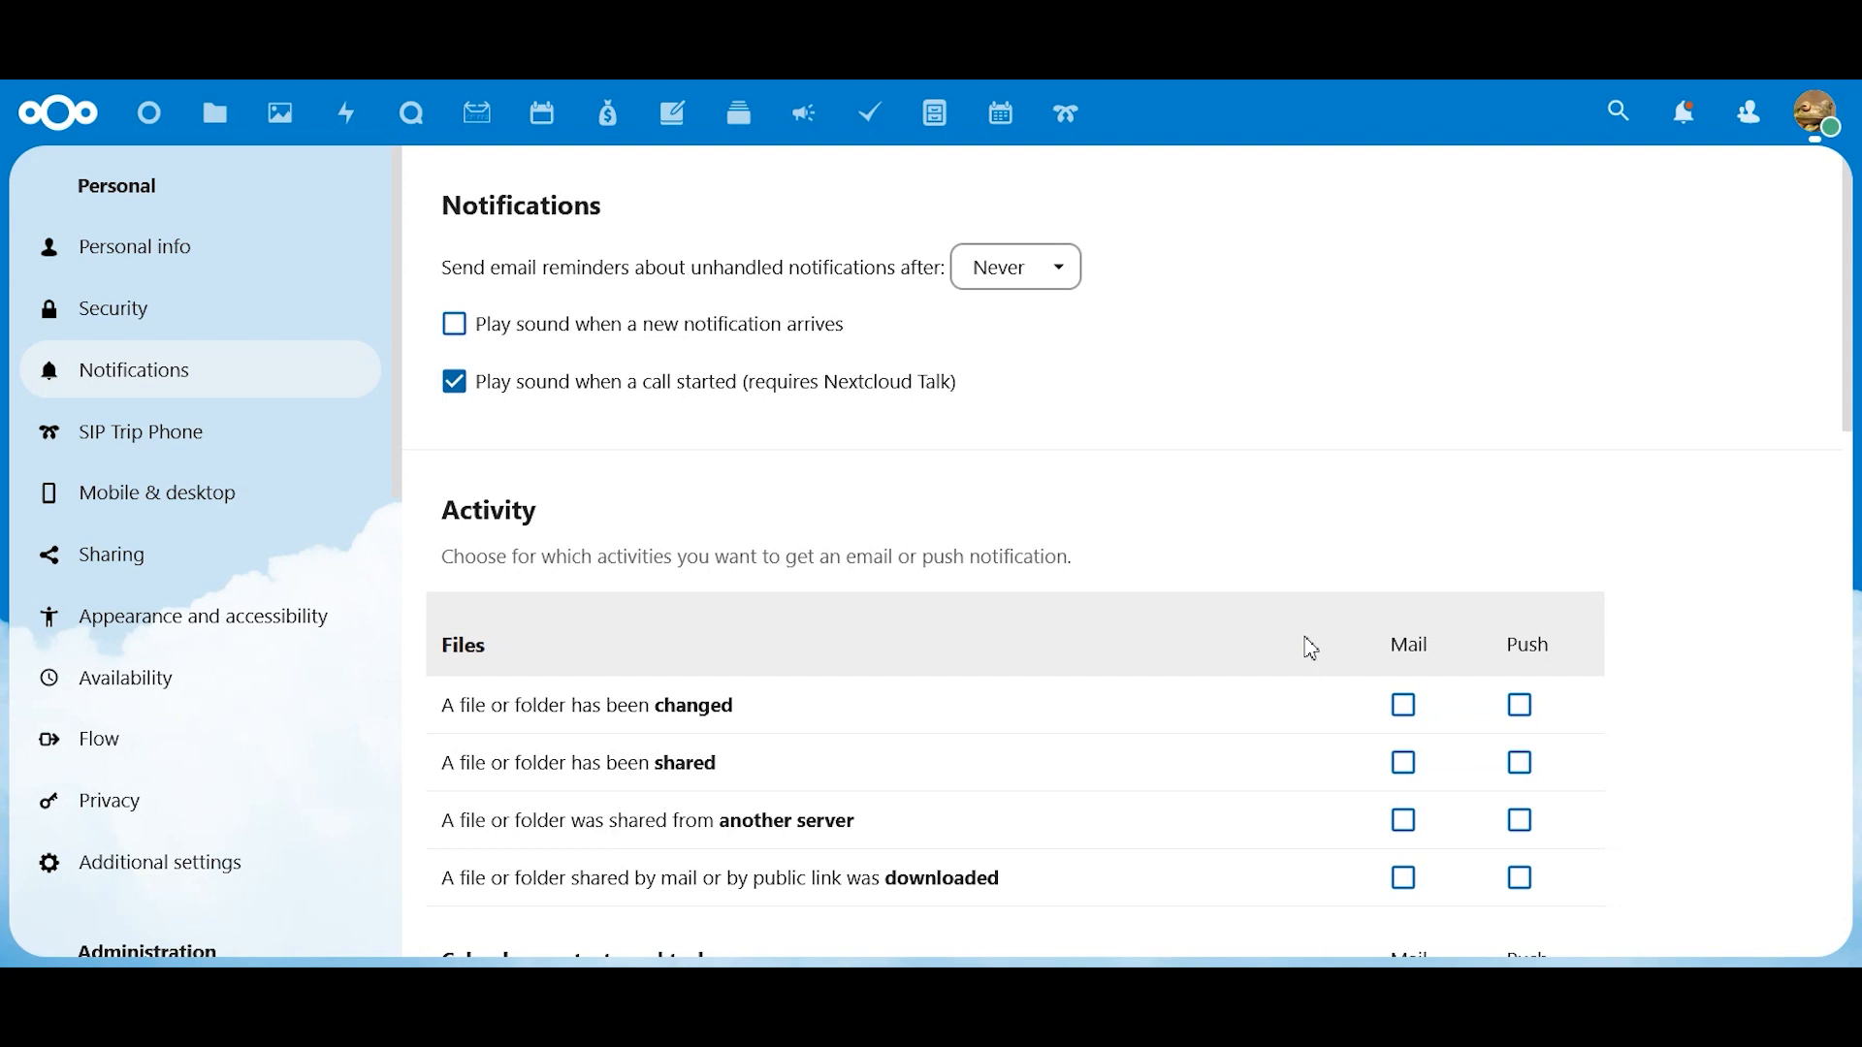
scroll(1311, 648, down, 4)
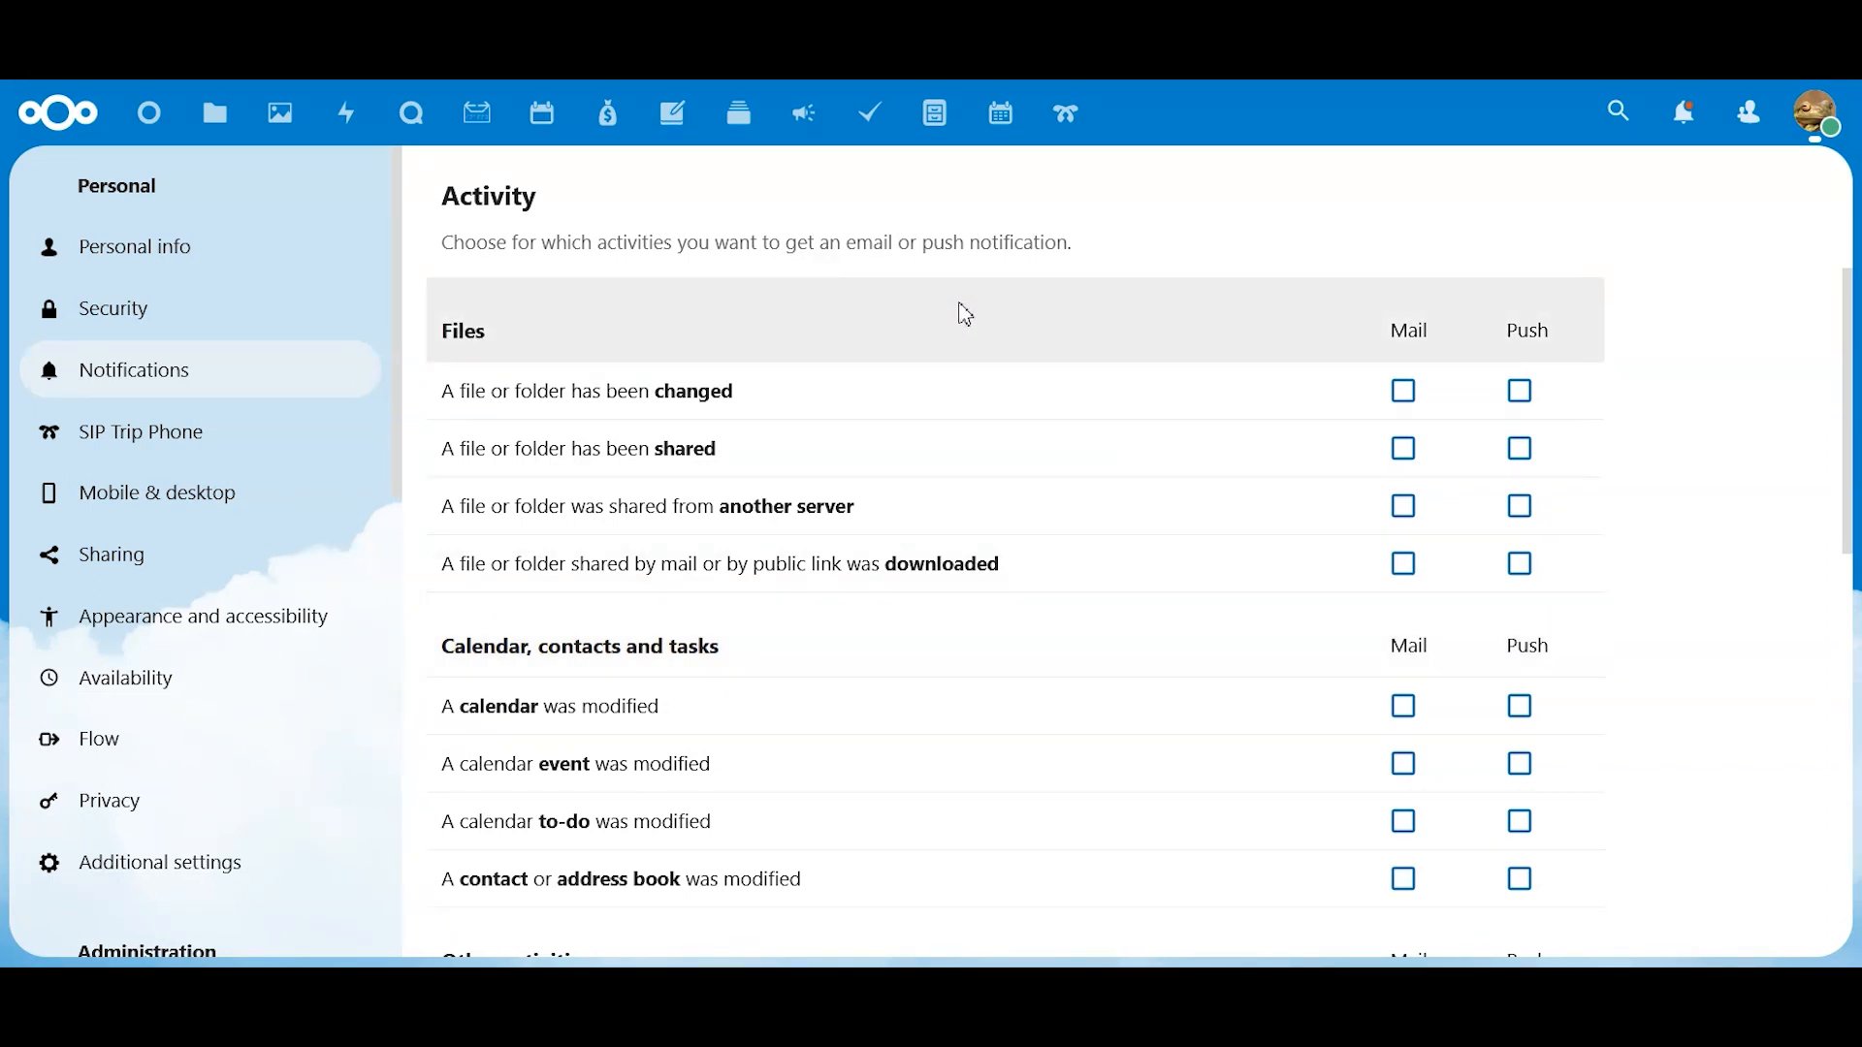
In the Appearance and accessibility settings, try the default light theme and switch the interface to the dark theme
click(207, 643)
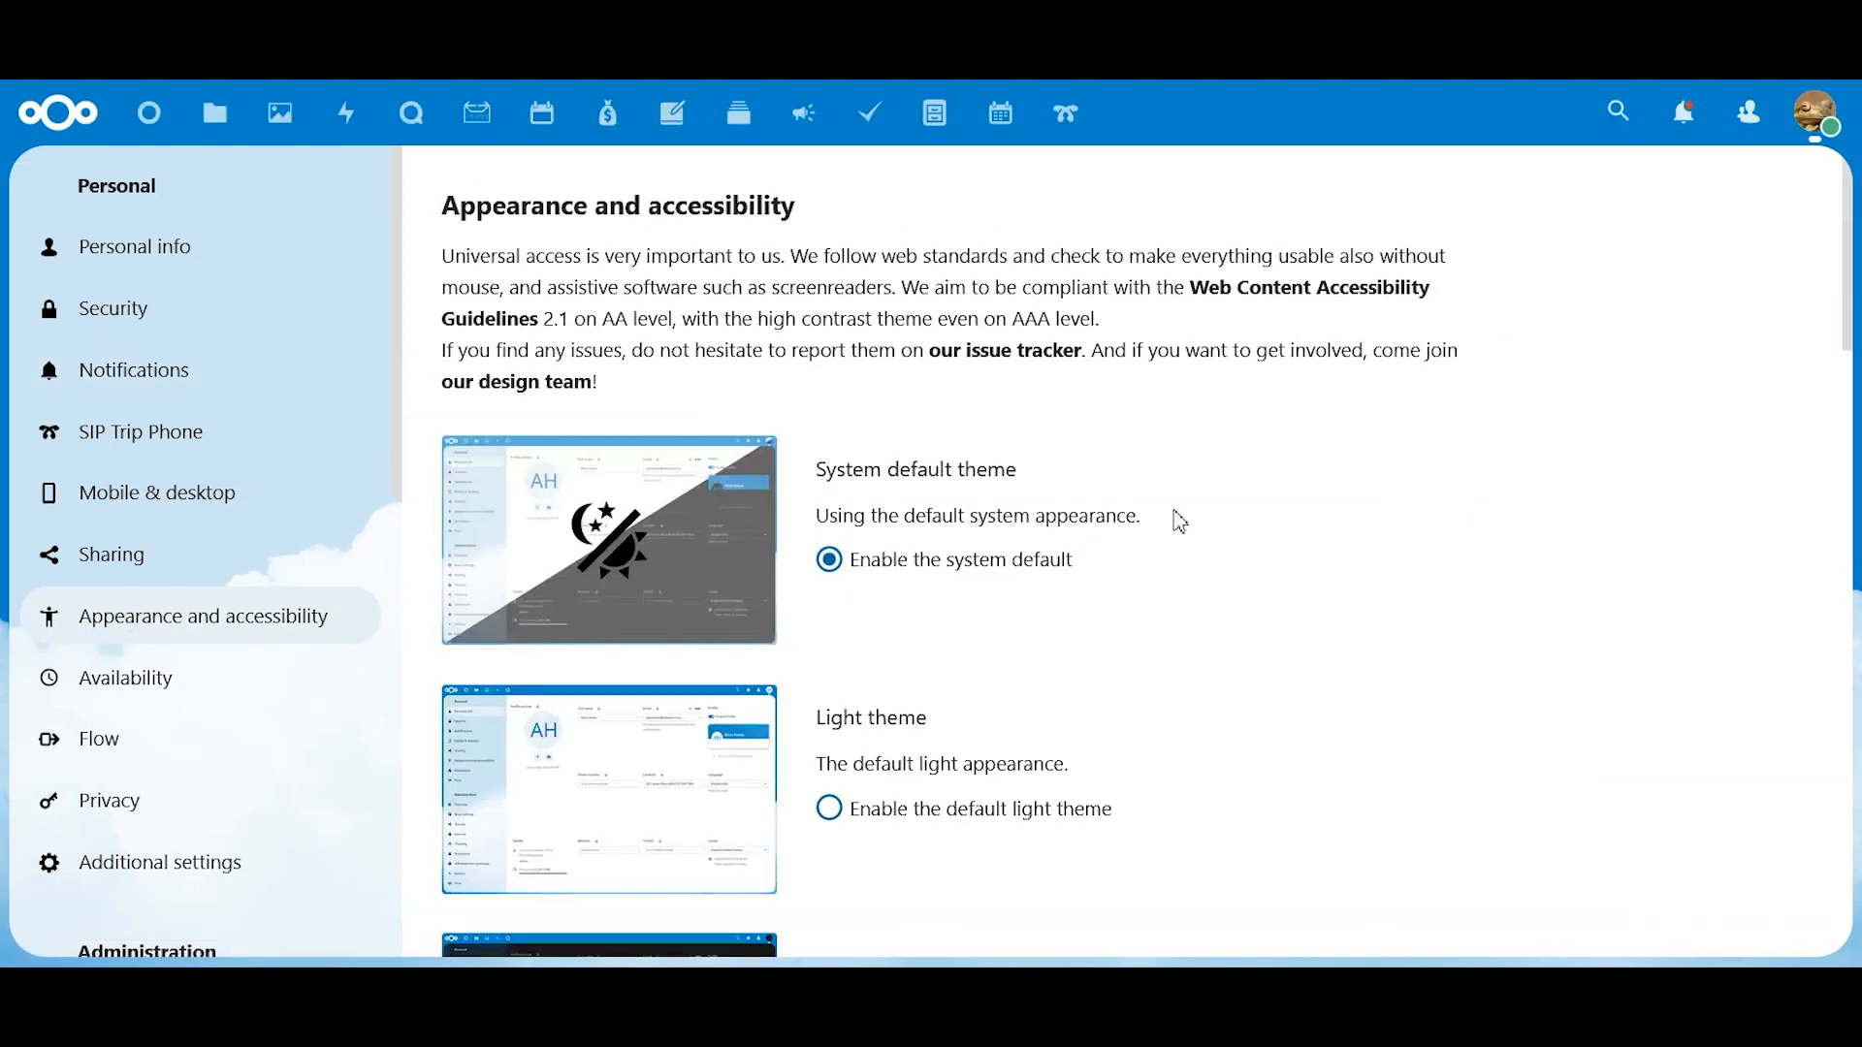
scroll(1200, 480, down, 2)
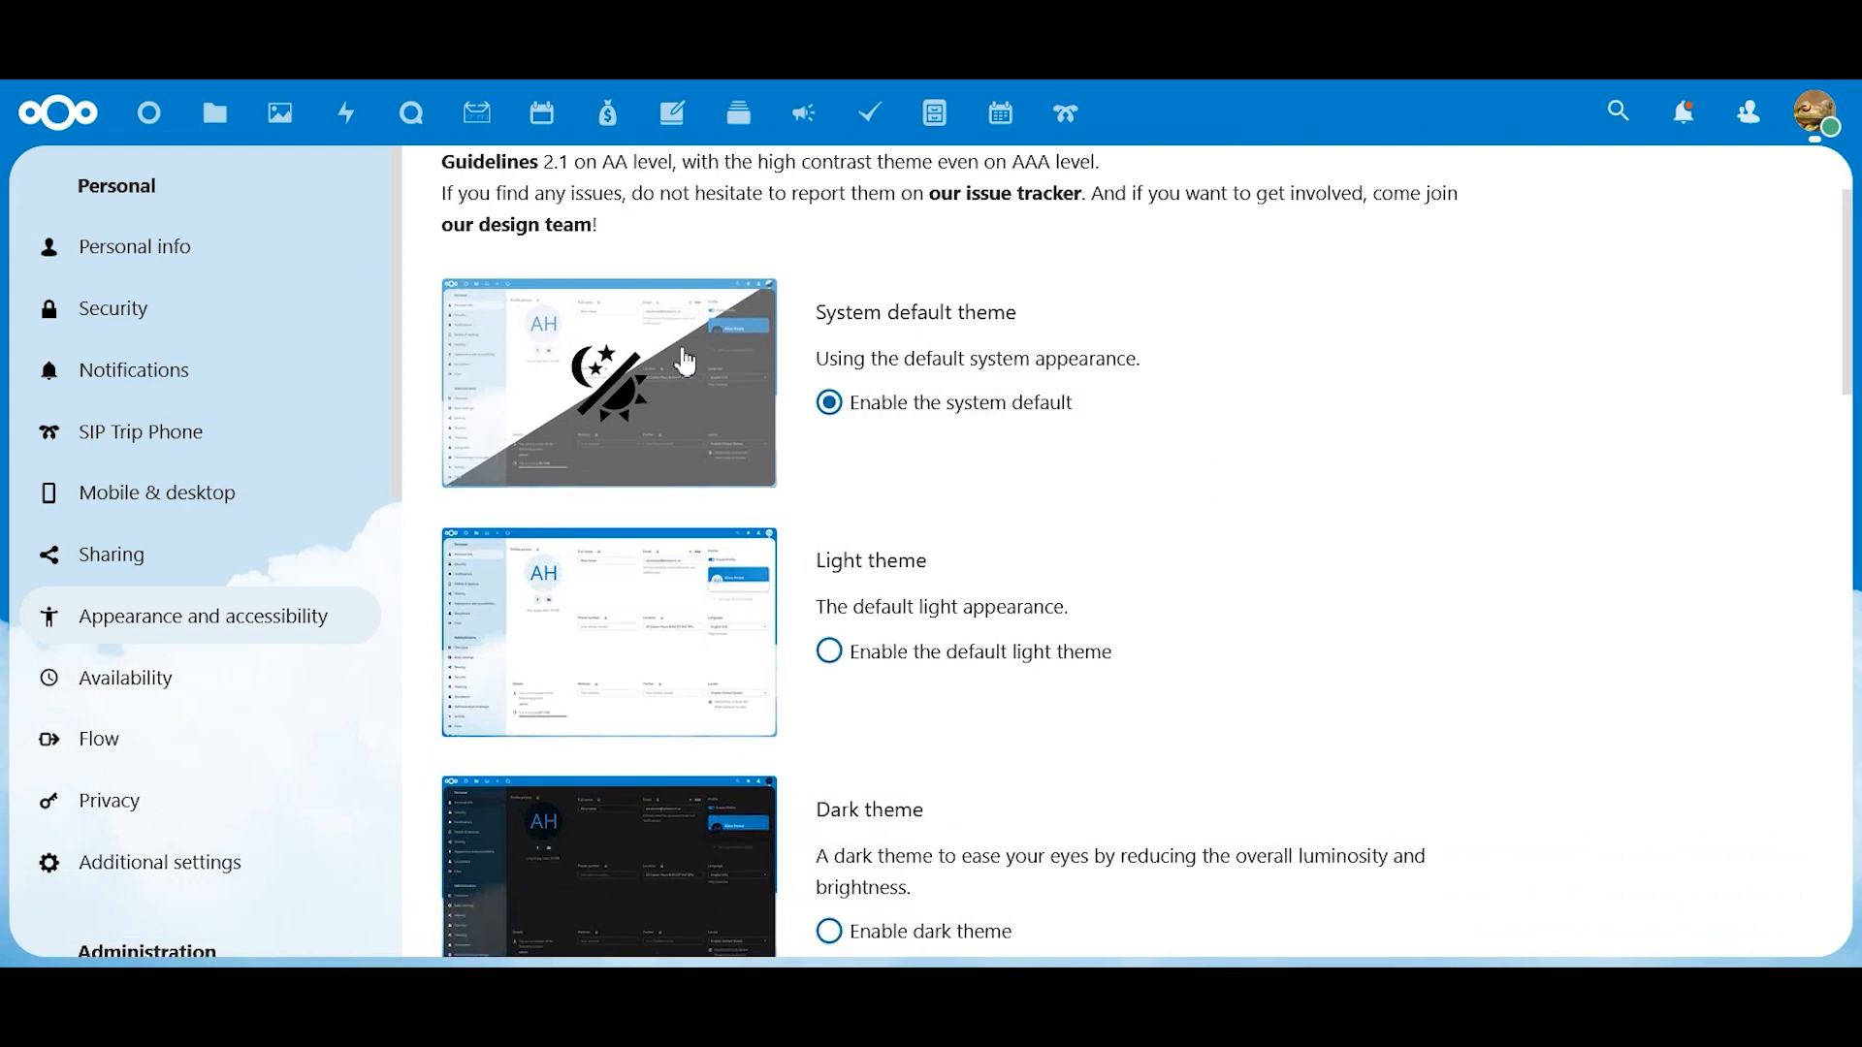
scroll(1025, 457, down, 4)
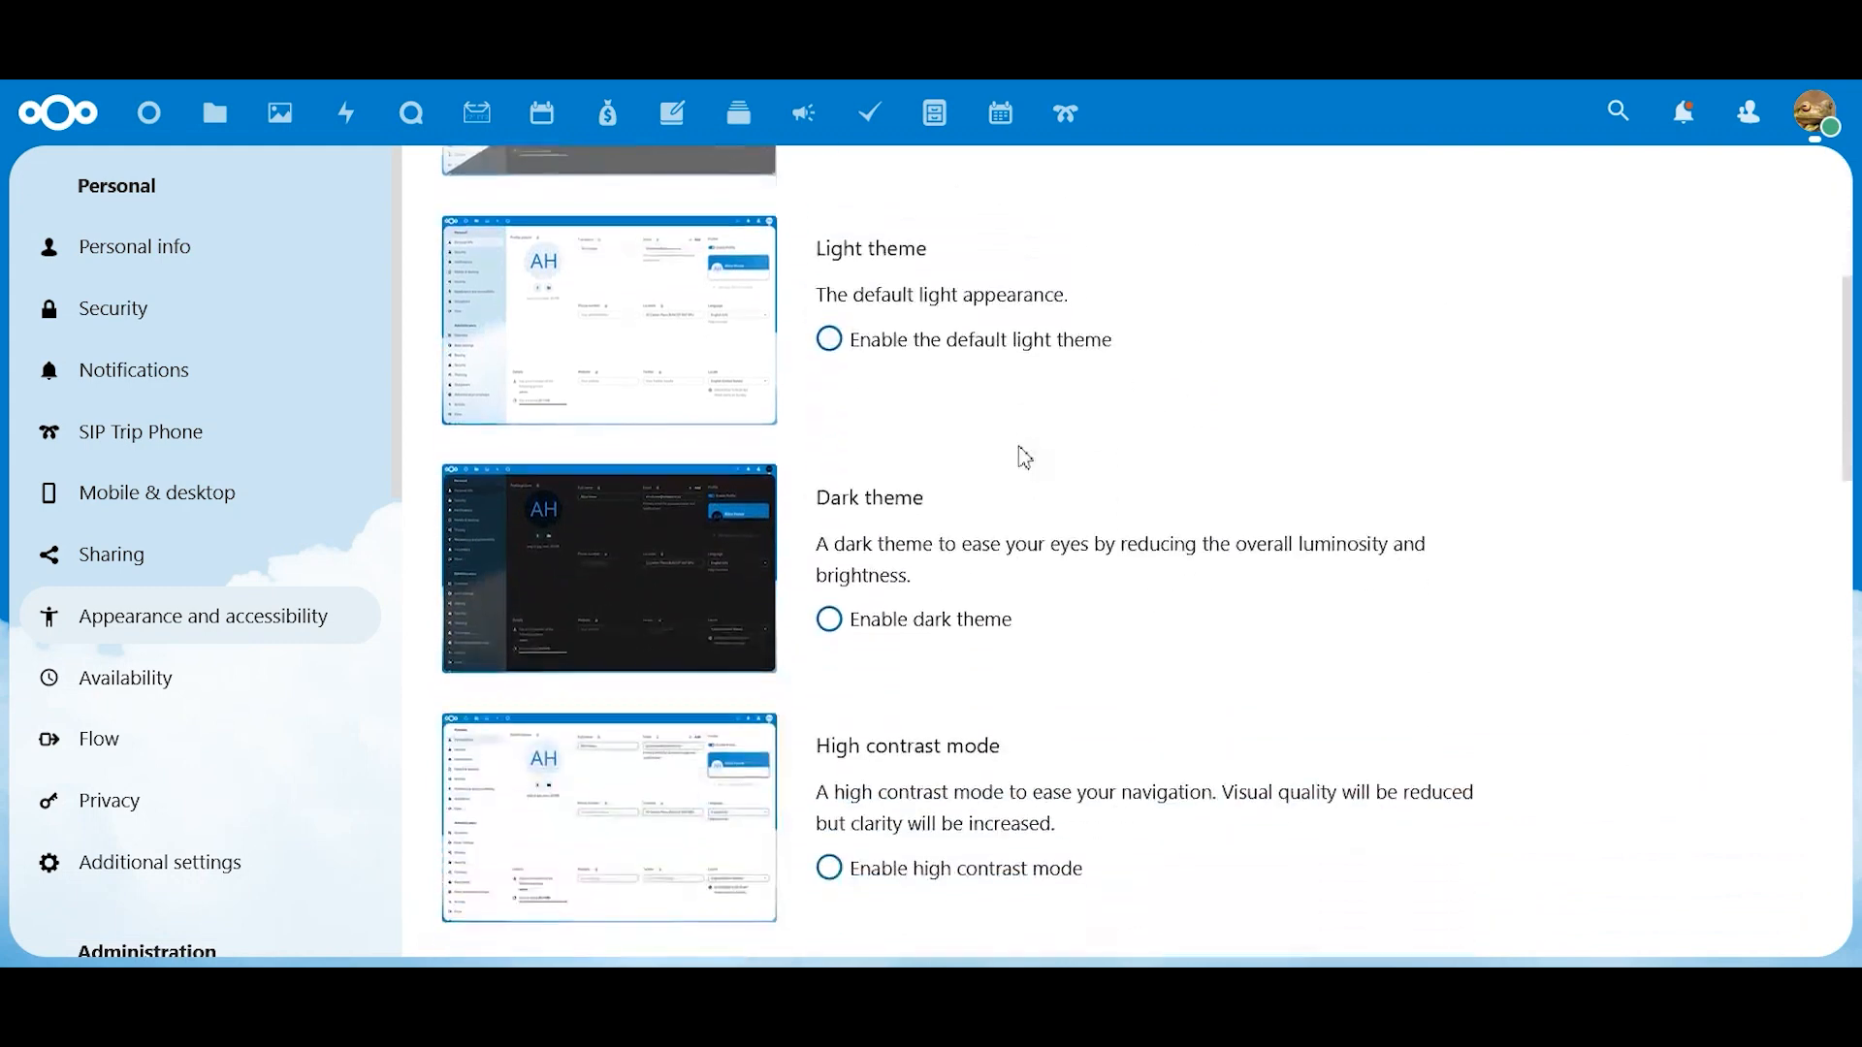
click(836, 351)
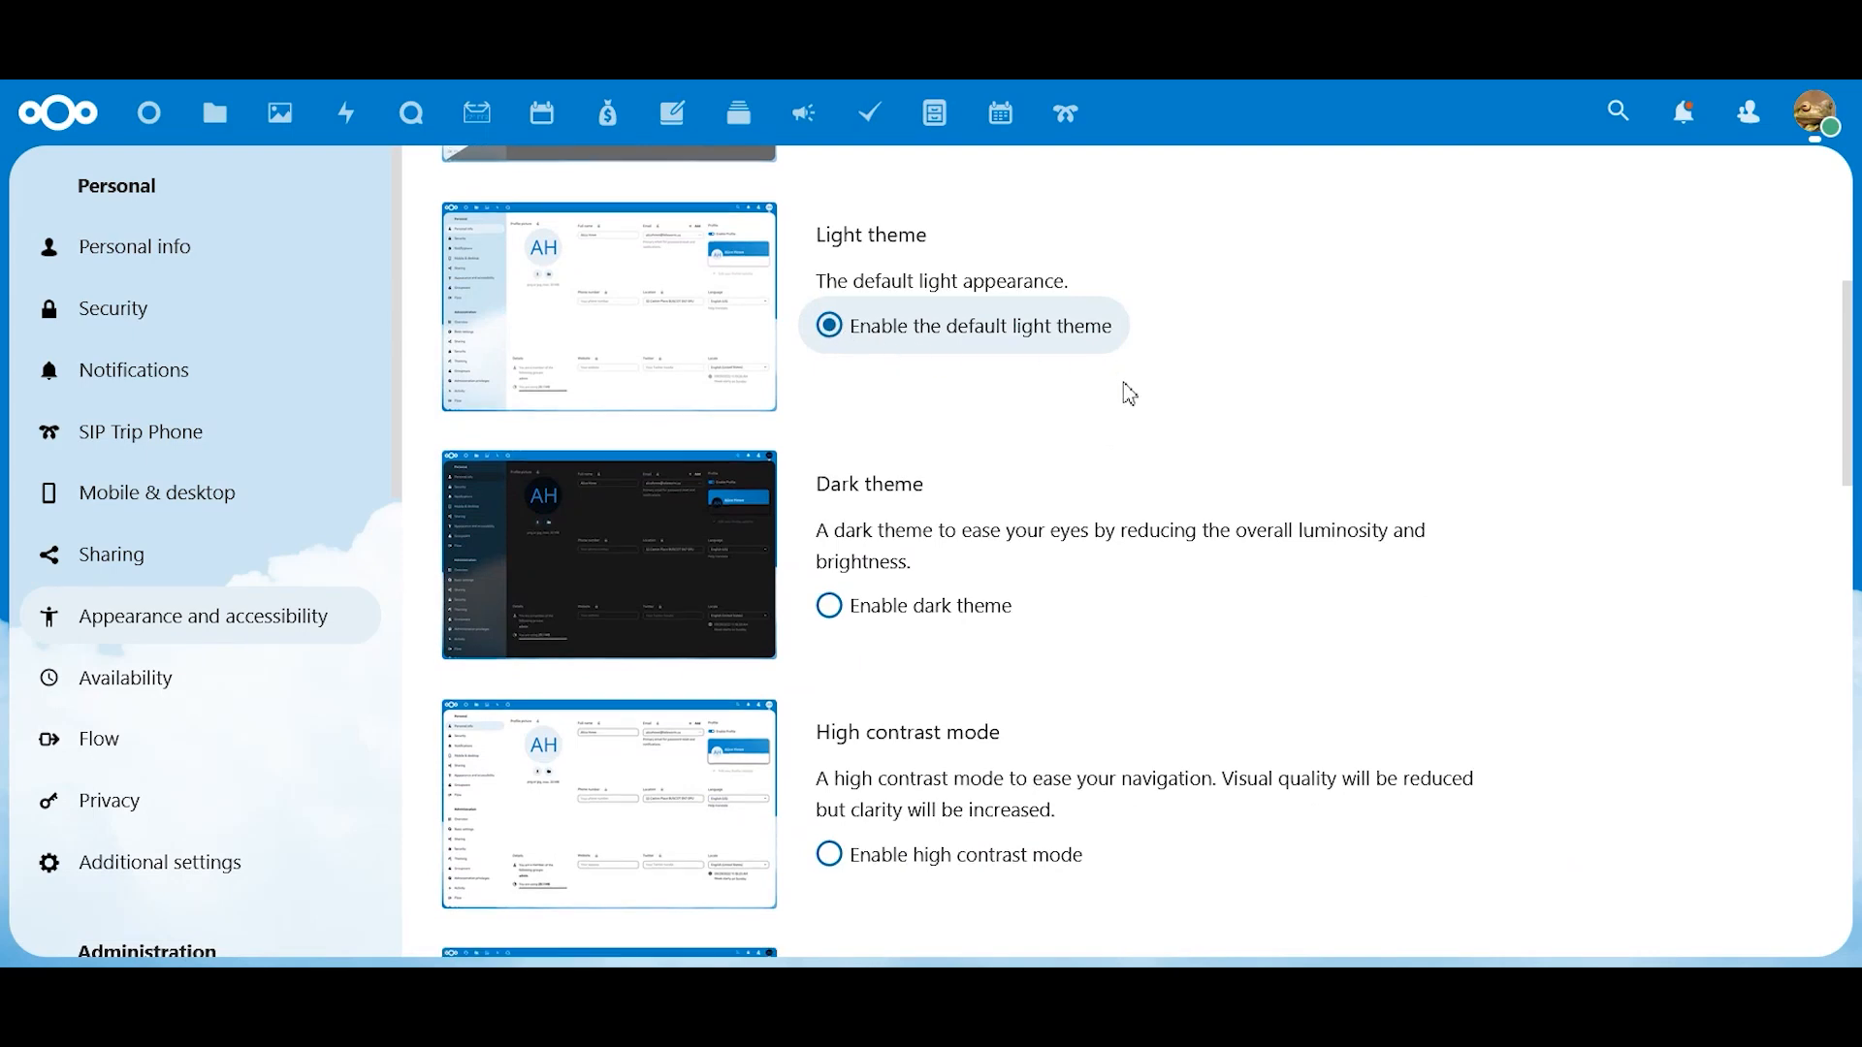
scroll(1125, 387, down, 2)
click(828, 461)
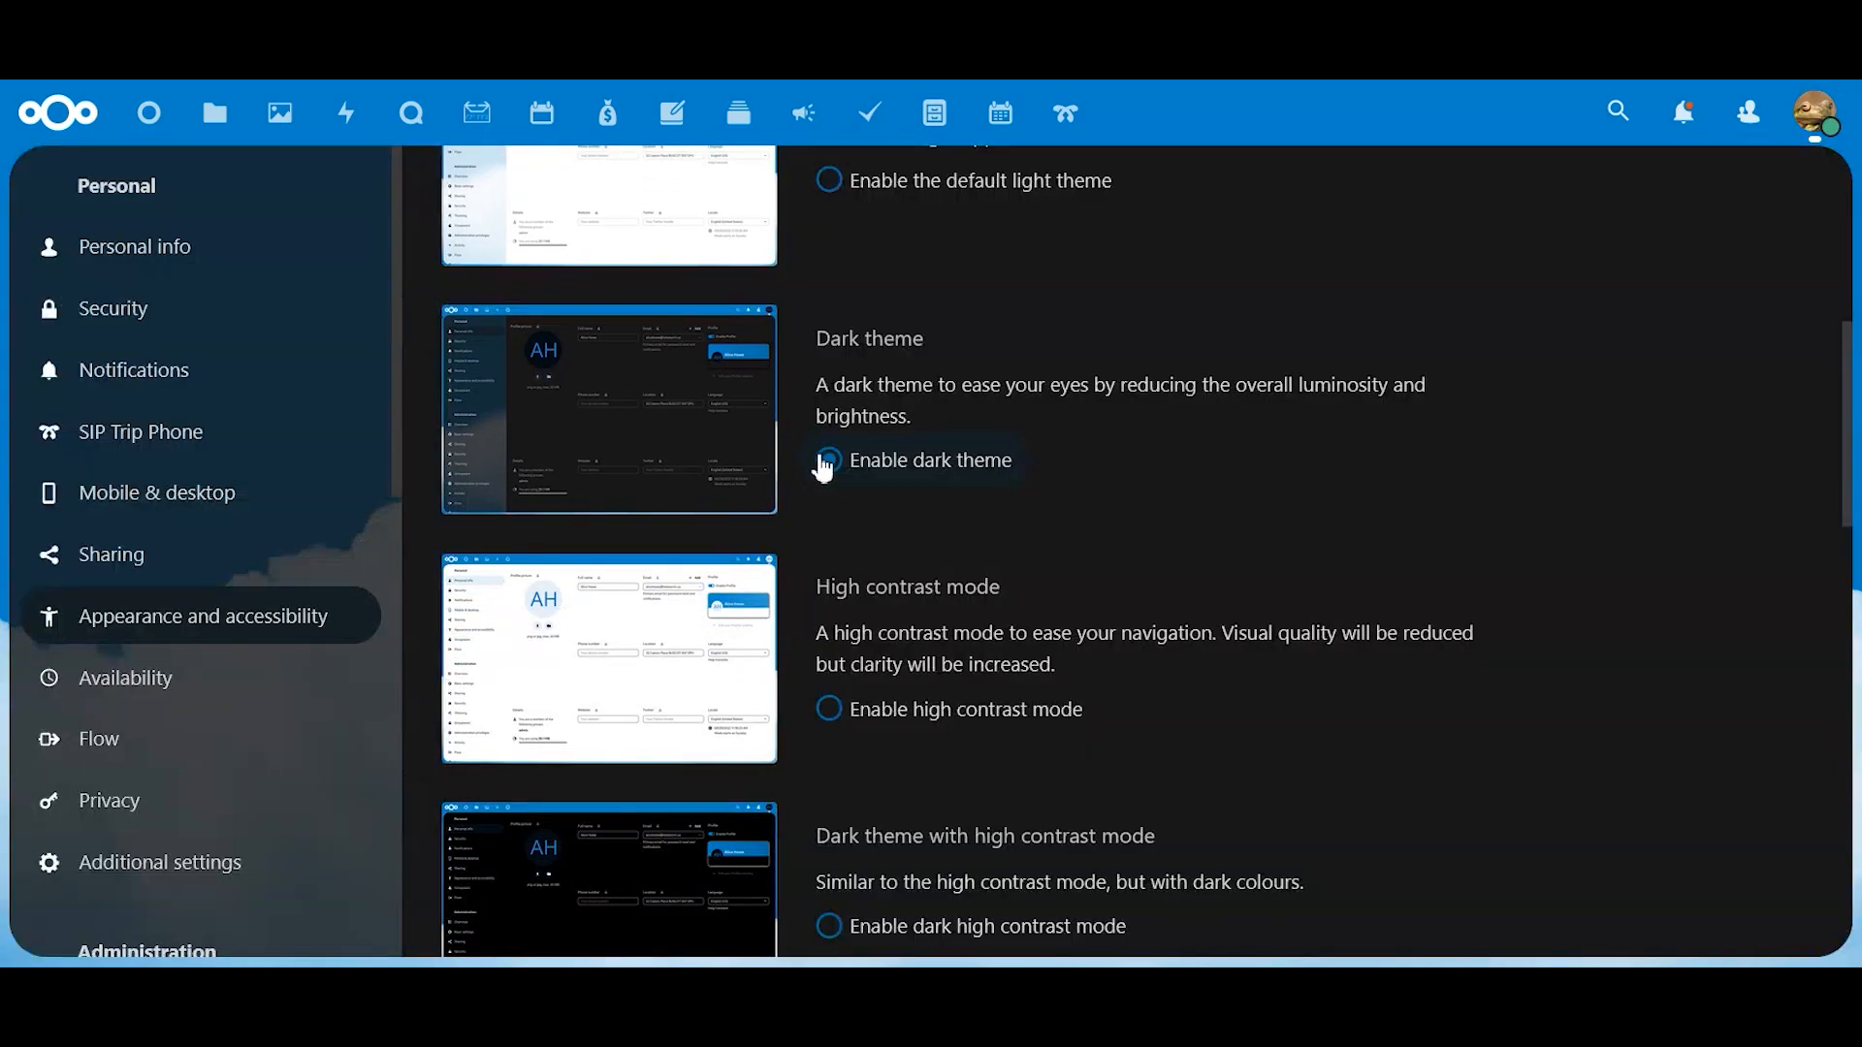
scroll(1088, 494, down, 2)
scroll(1085, 495, down, 2)
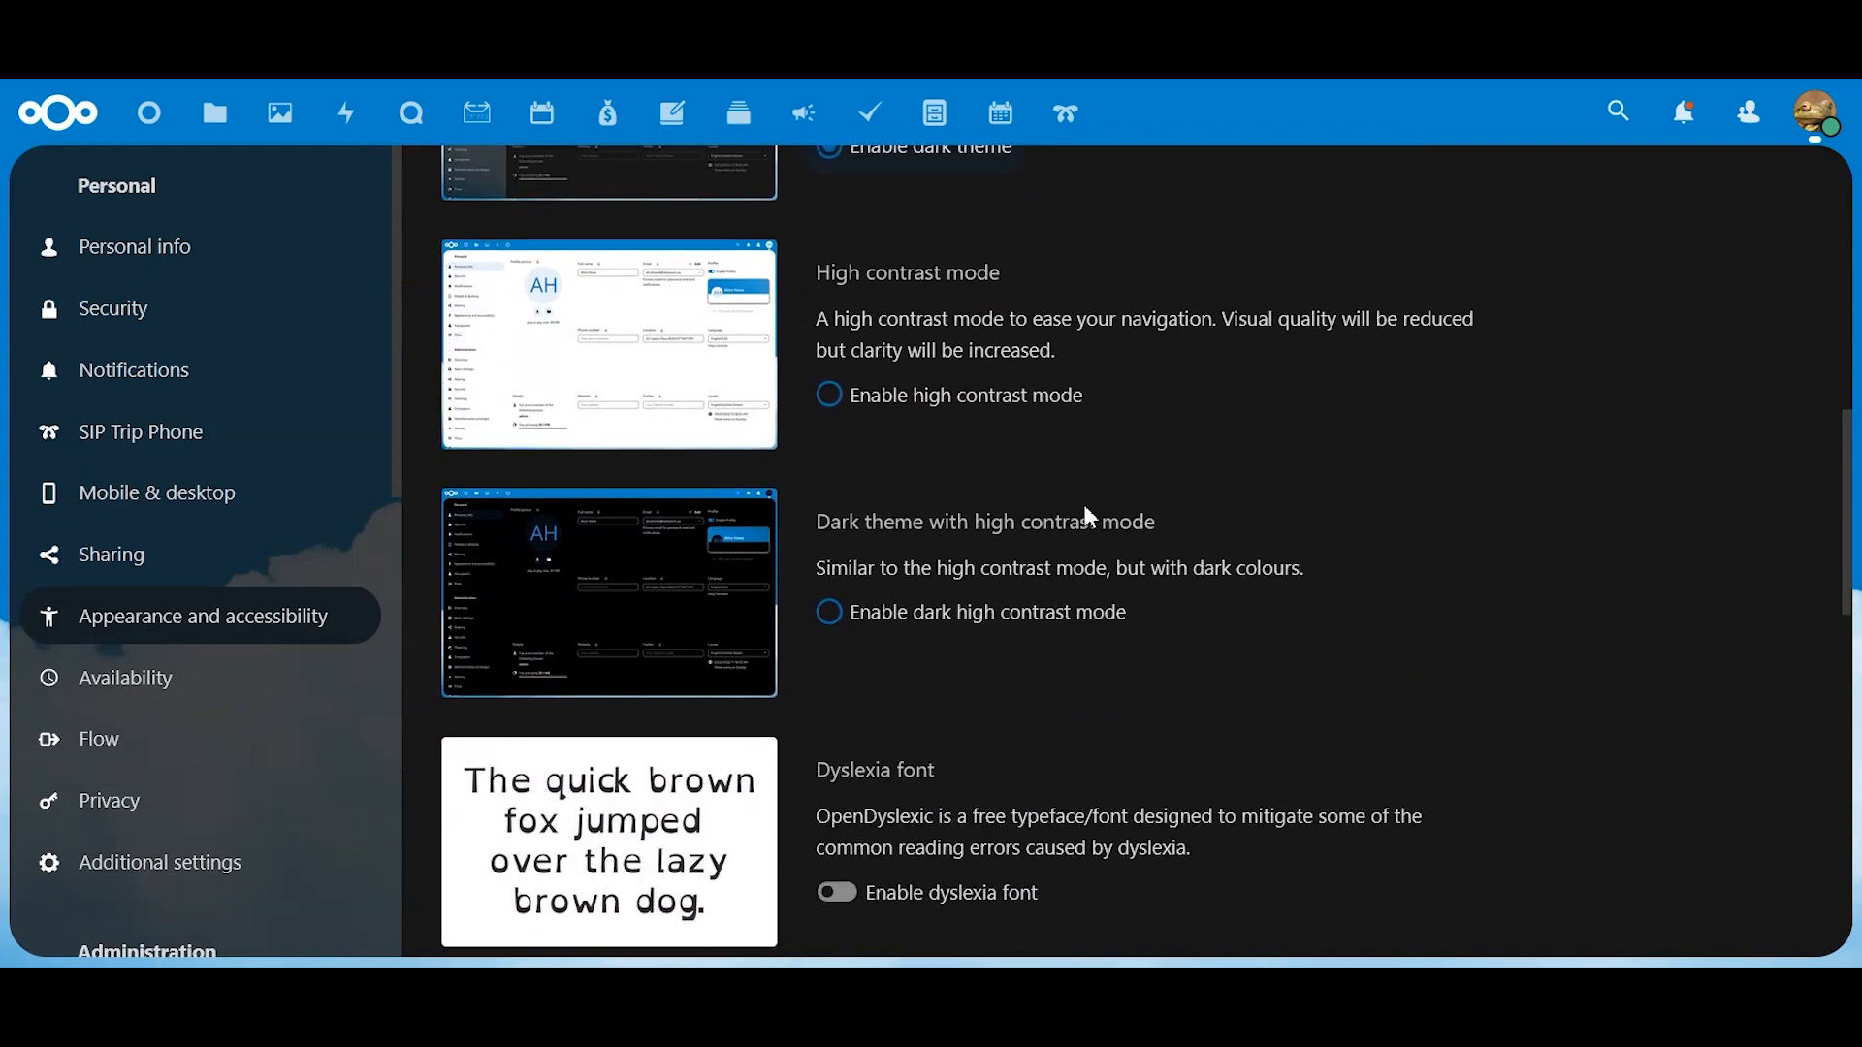
Try the dark high contrast and high contrast modes, and set the appearance to the system default theme
click(830, 614)
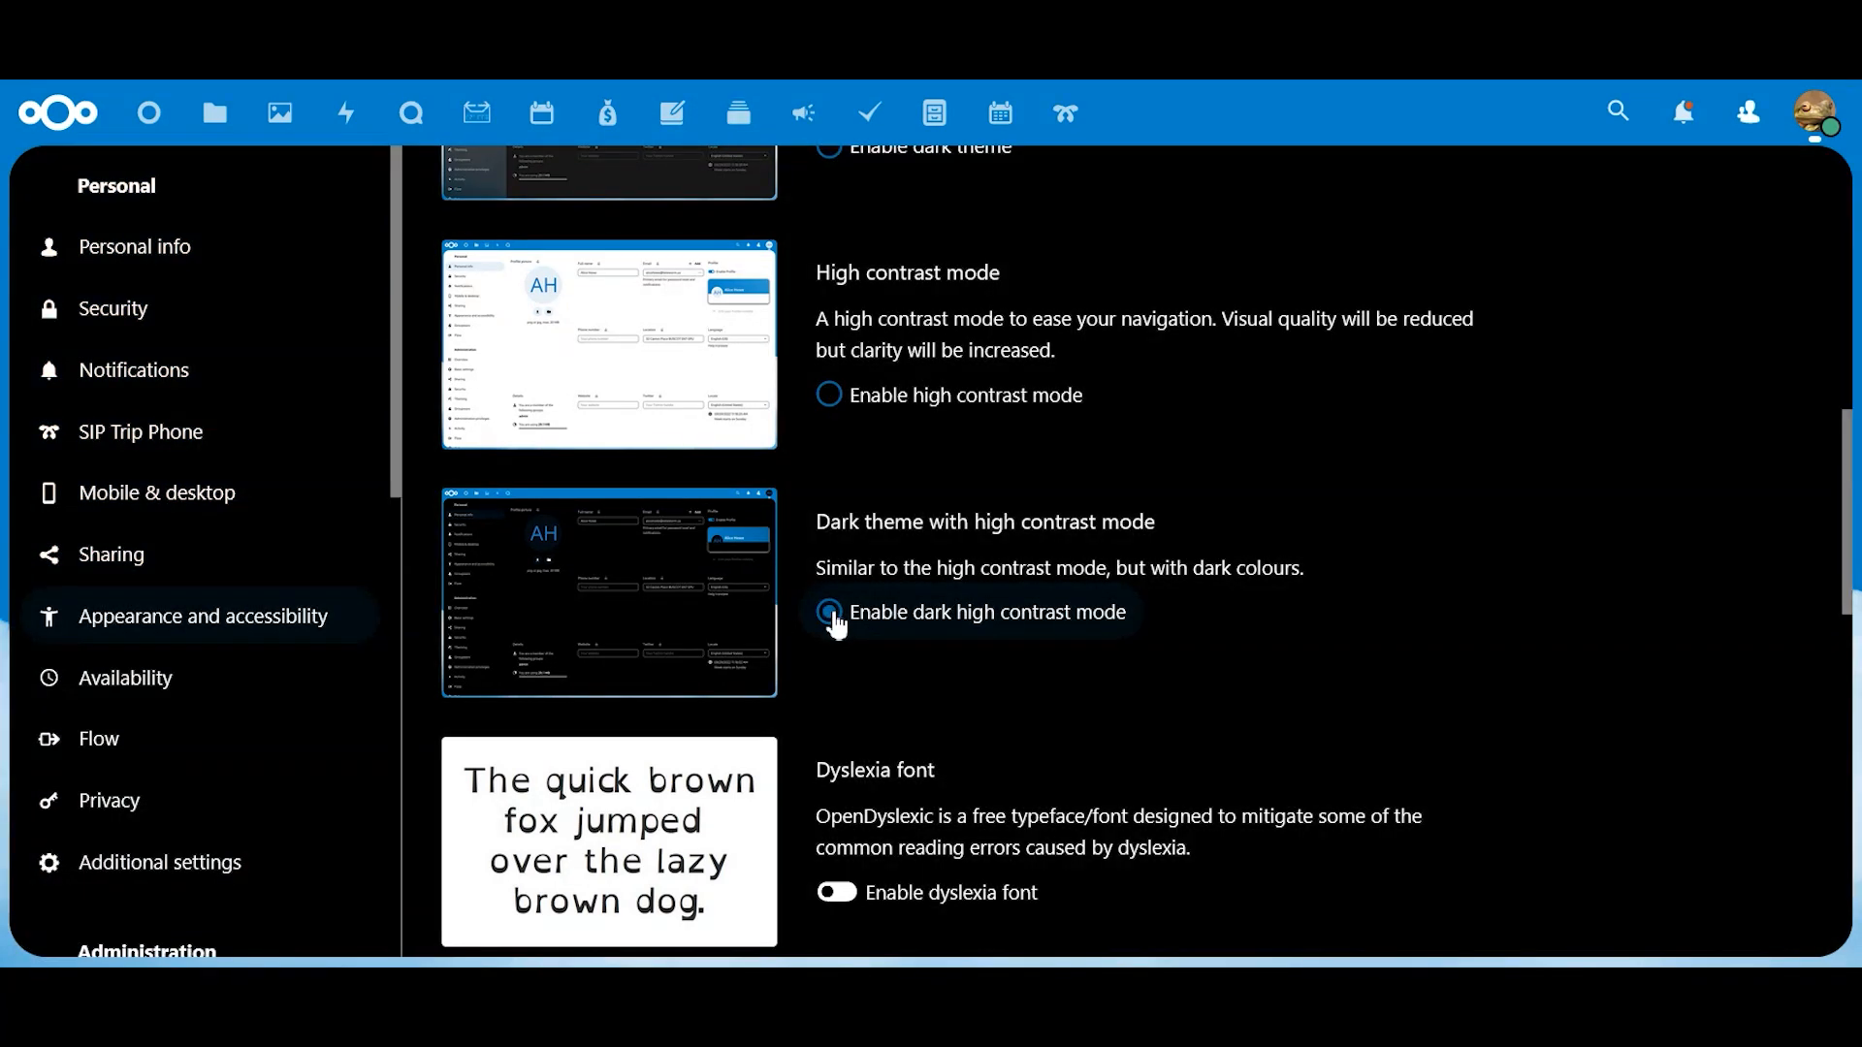
click(832, 405)
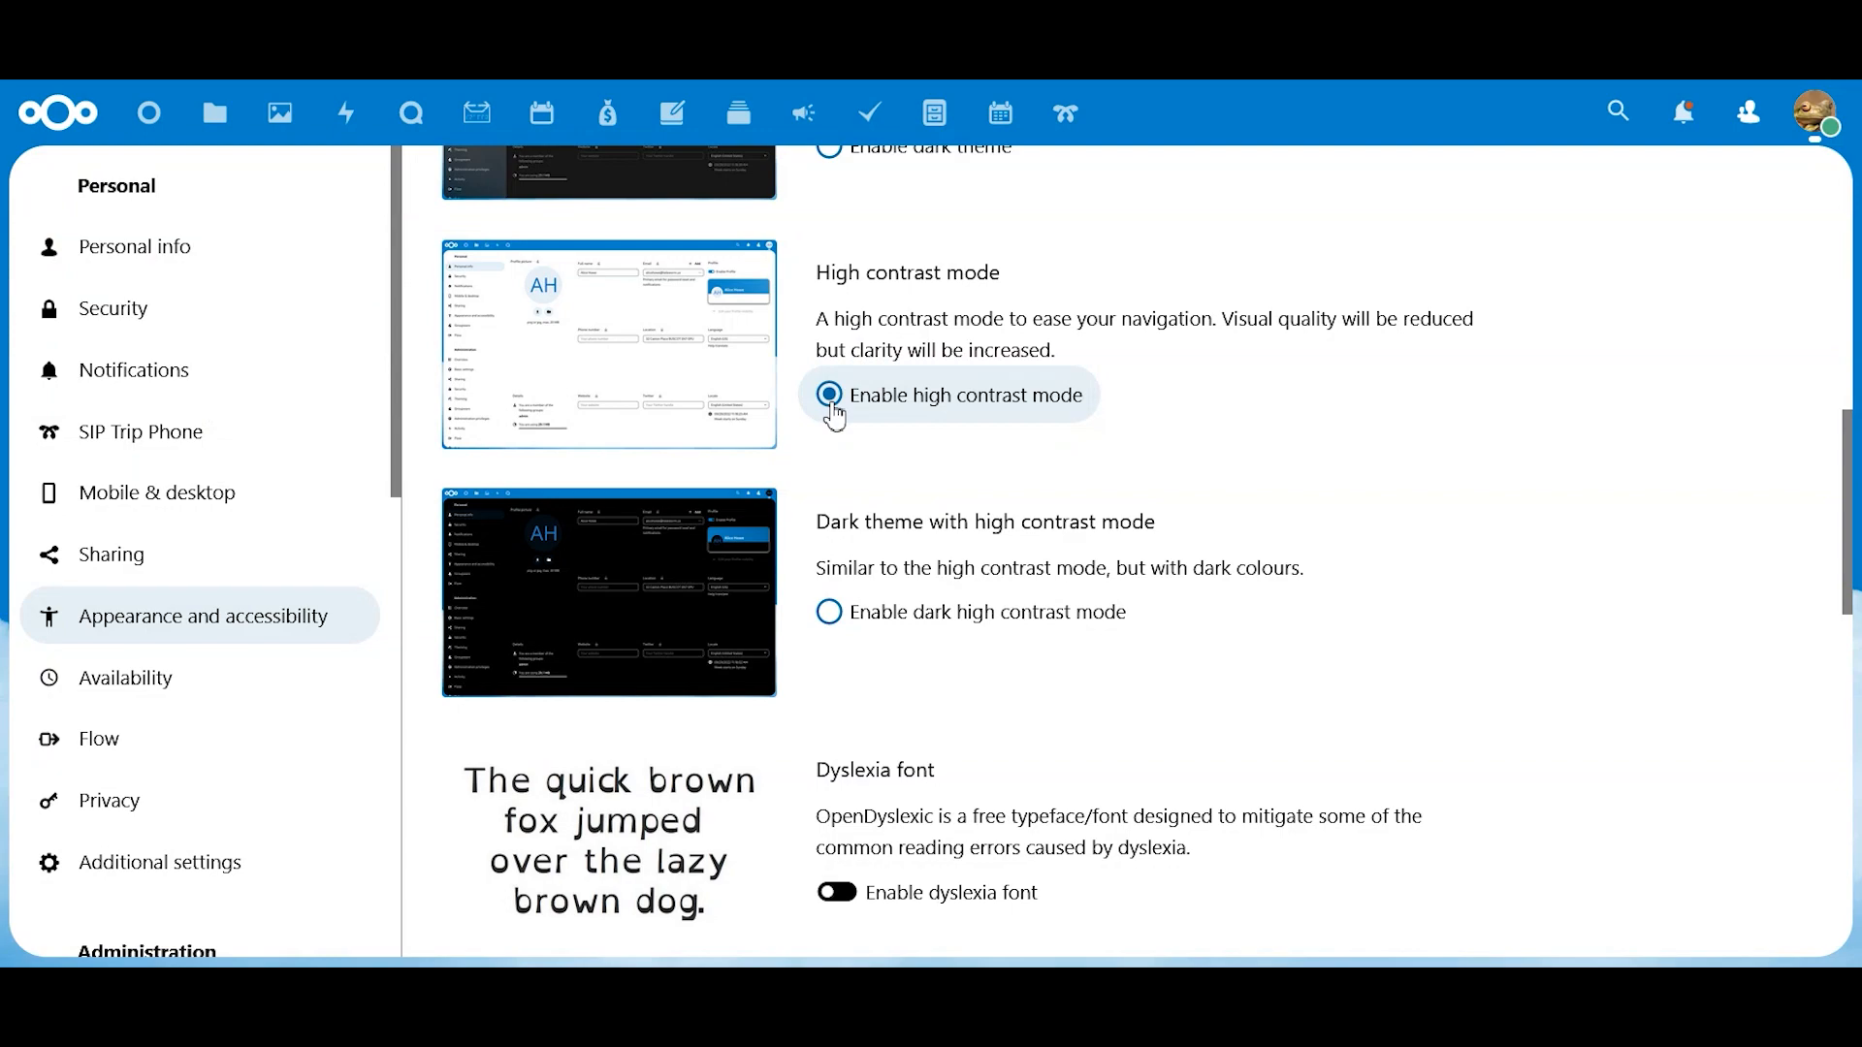
scroll(834, 412, up, 8)
click(830, 403)
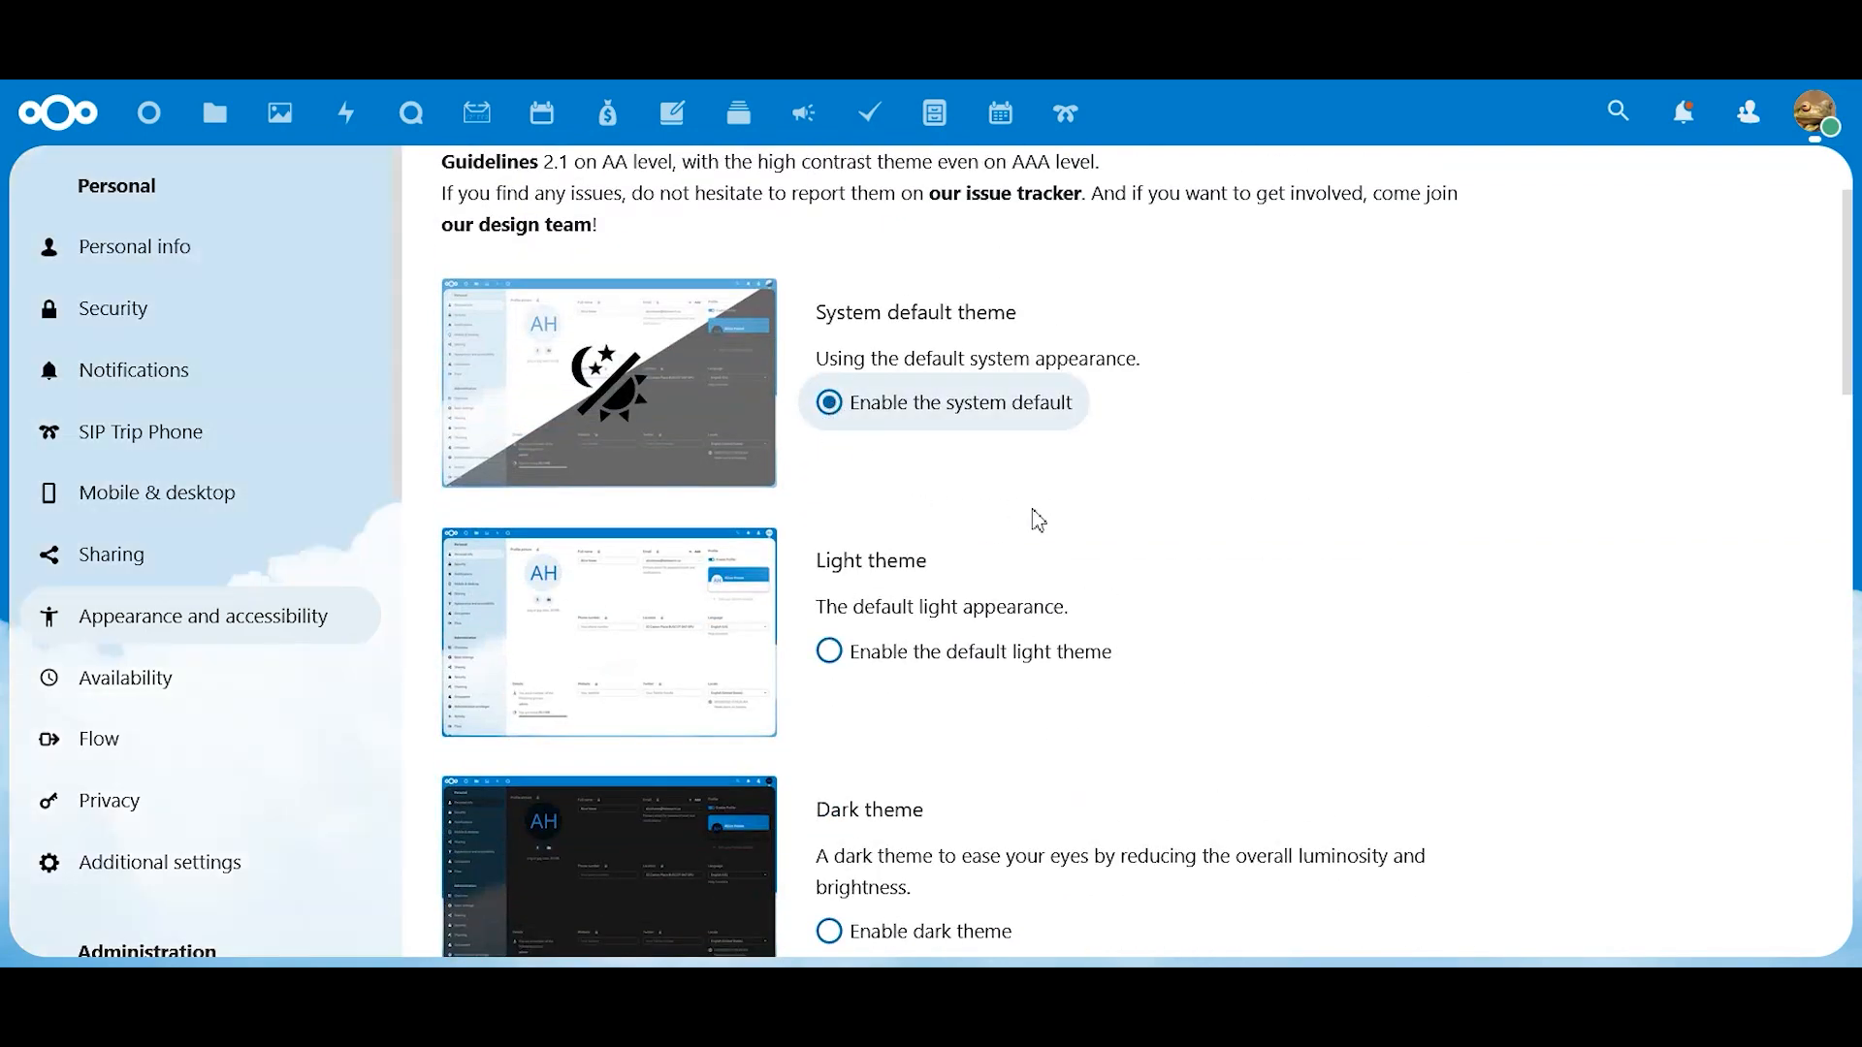
Try the dyslexia font and turn it off again
scroll(1038, 521, down, 6)
scroll(1038, 521, down, 6)
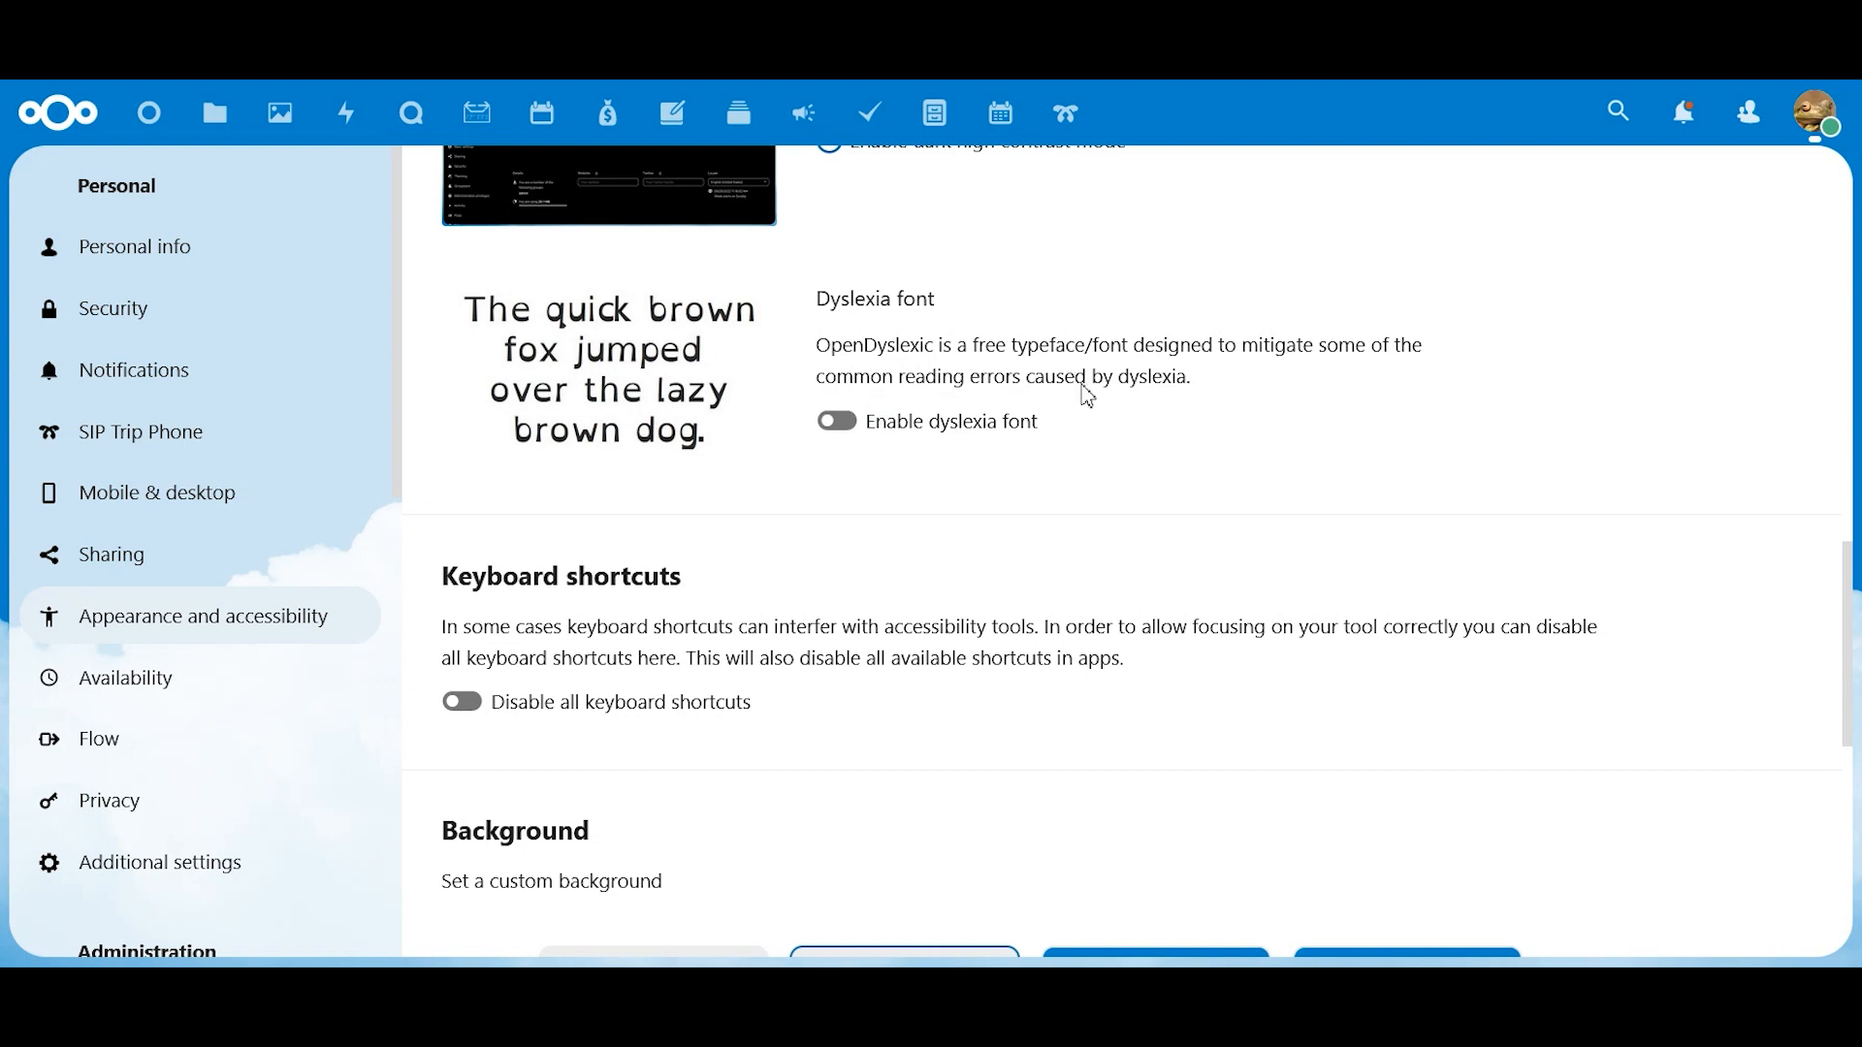
click(837, 423)
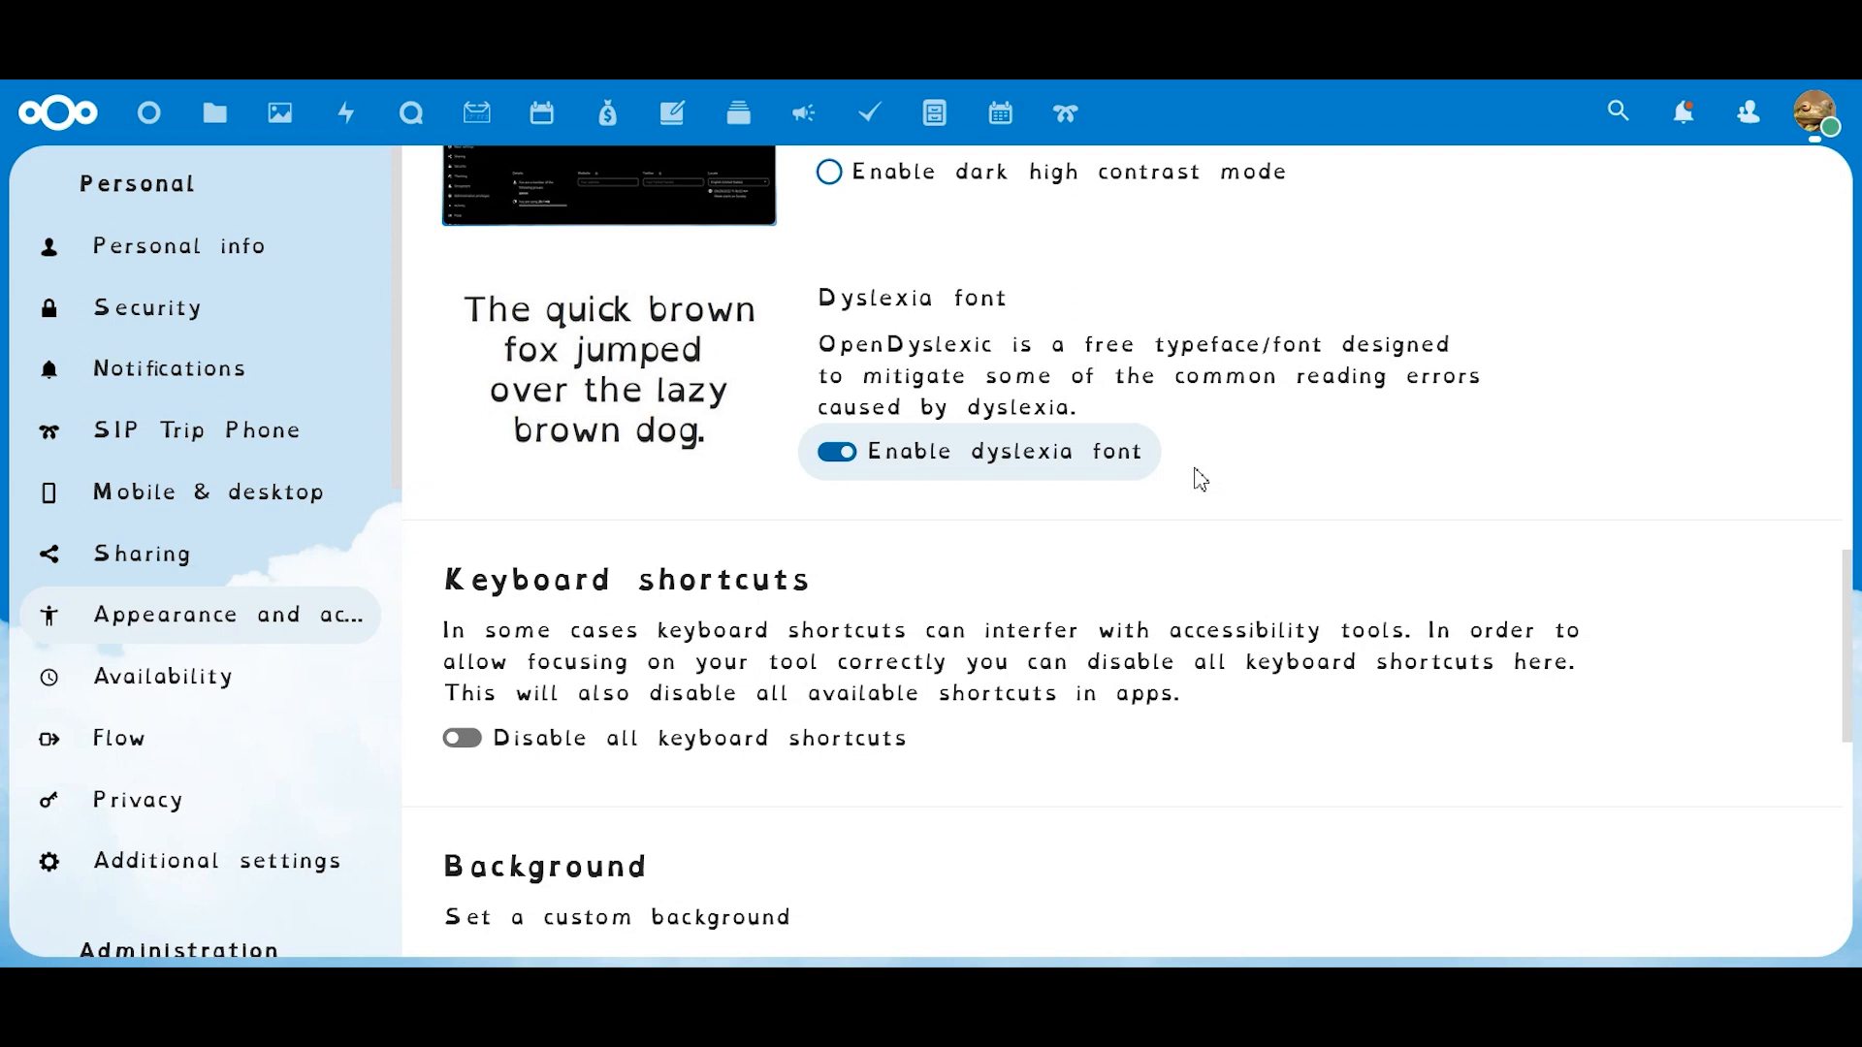
click(840, 453)
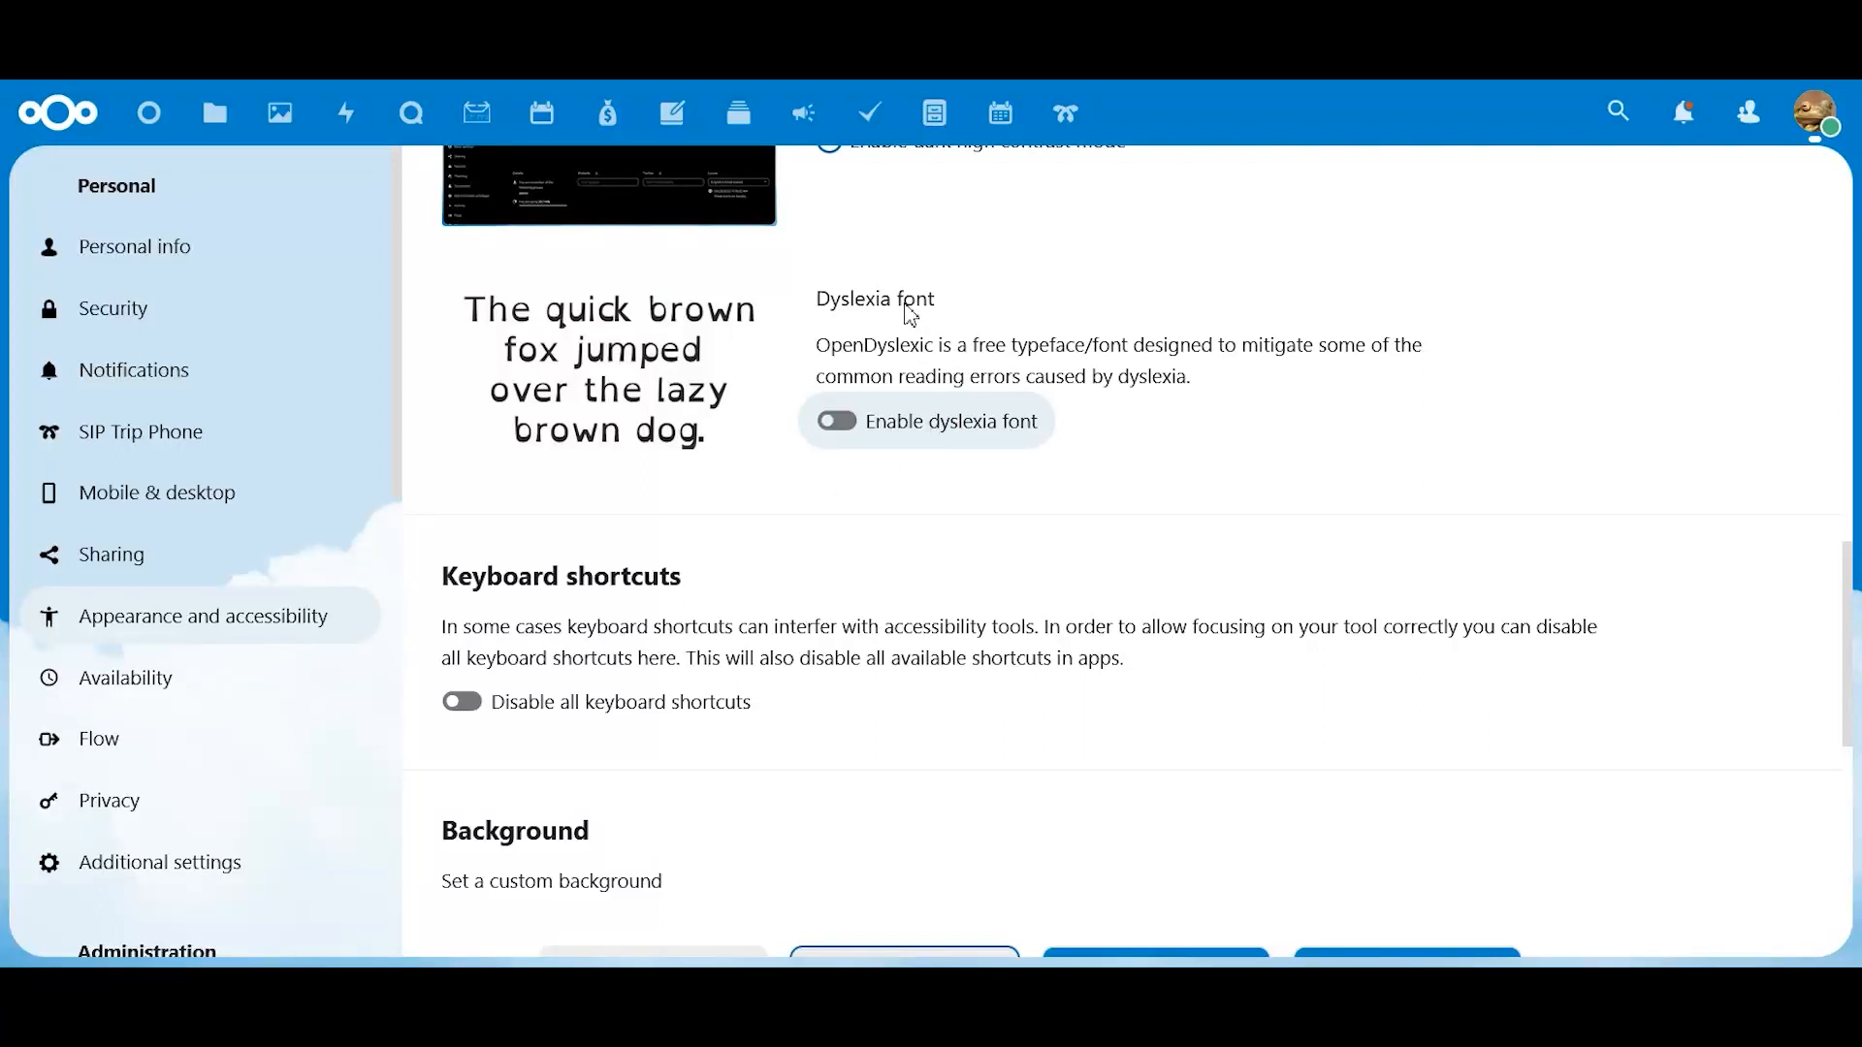
Try the Milky Way night sky photo as the custom background and restore the default image
scroll(911, 316, down, 2)
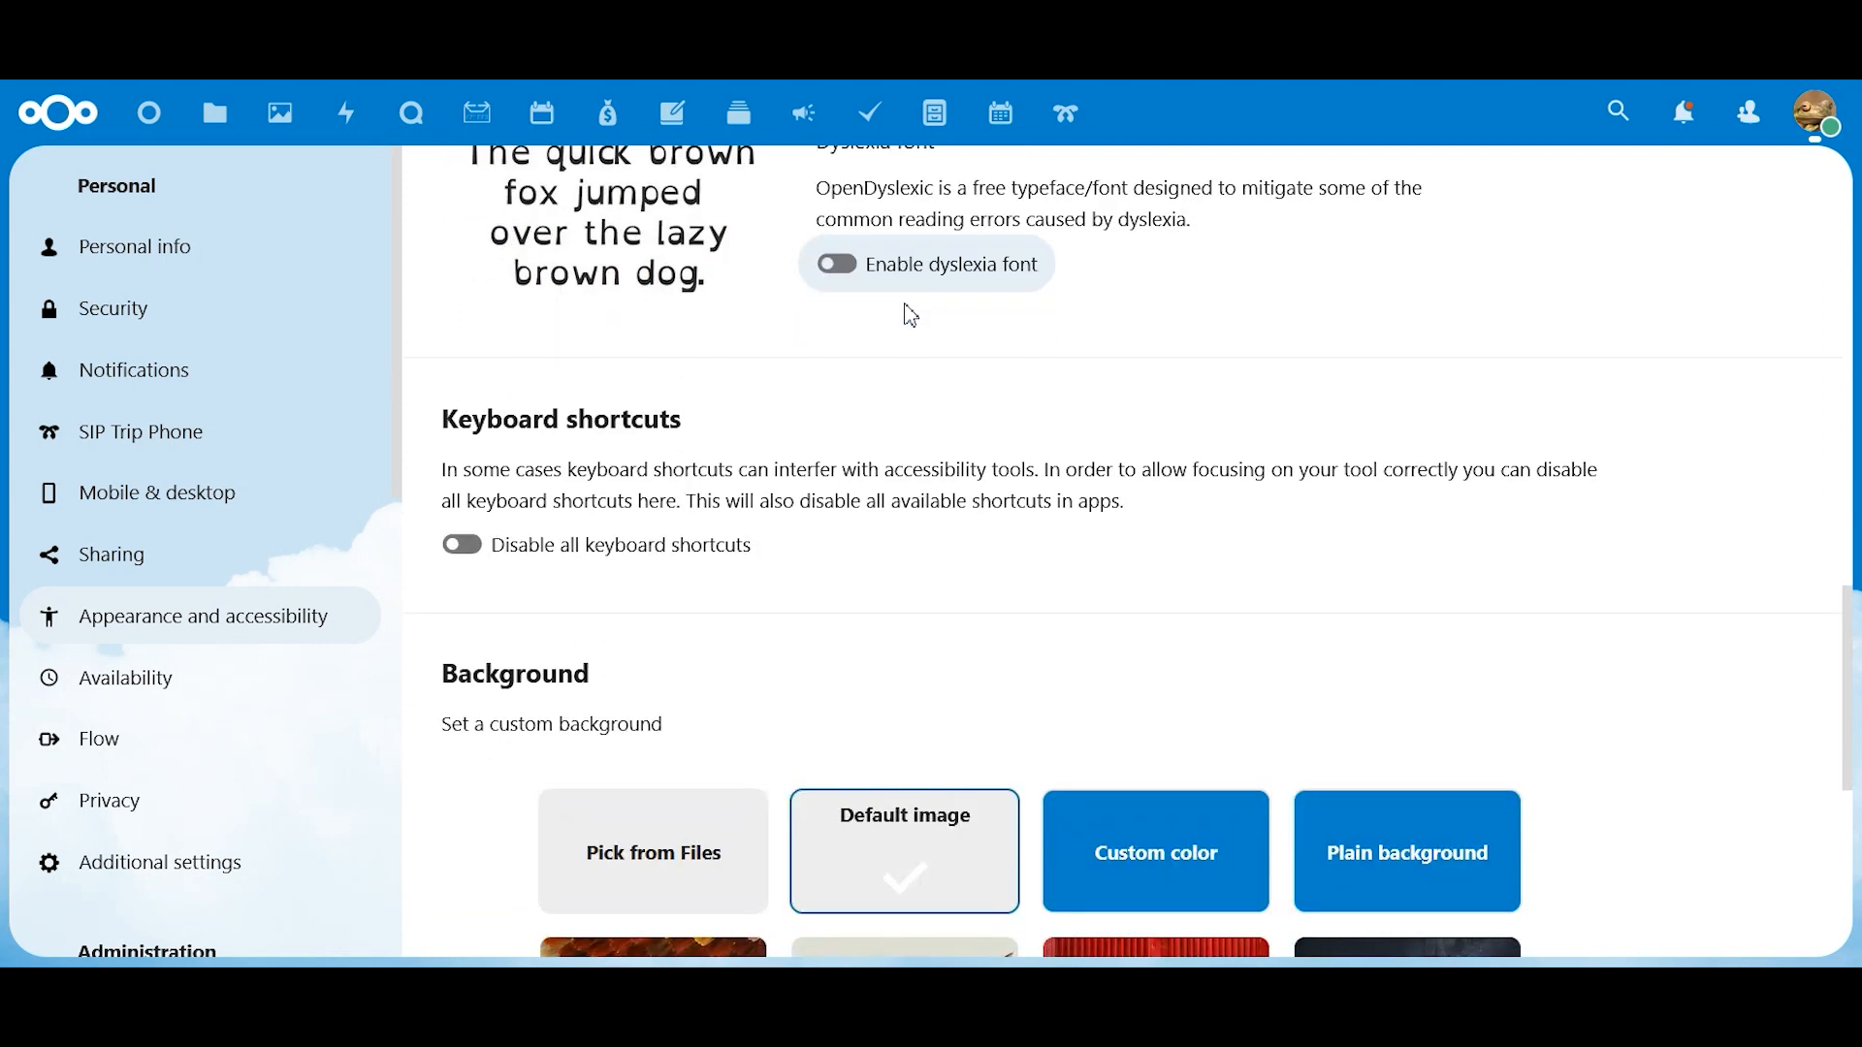
scroll(911, 316, down, 2)
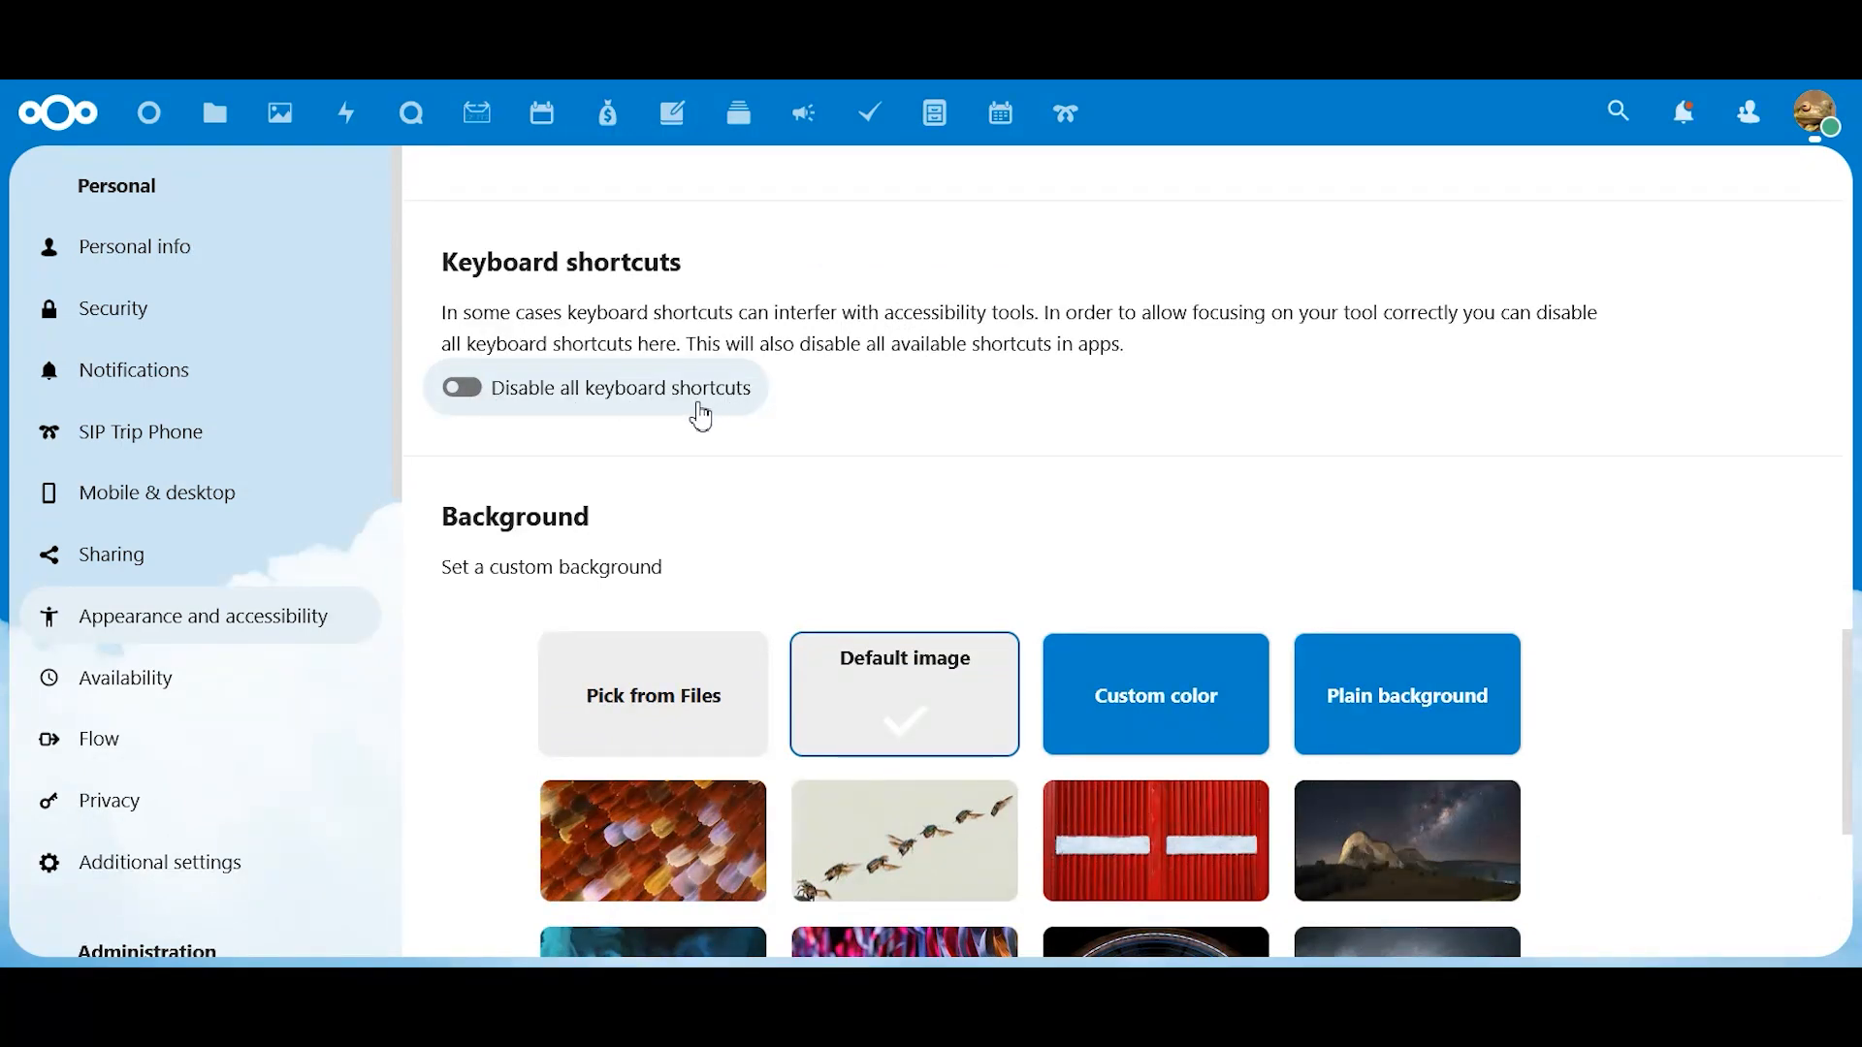
scroll(1033, 441, down, 4)
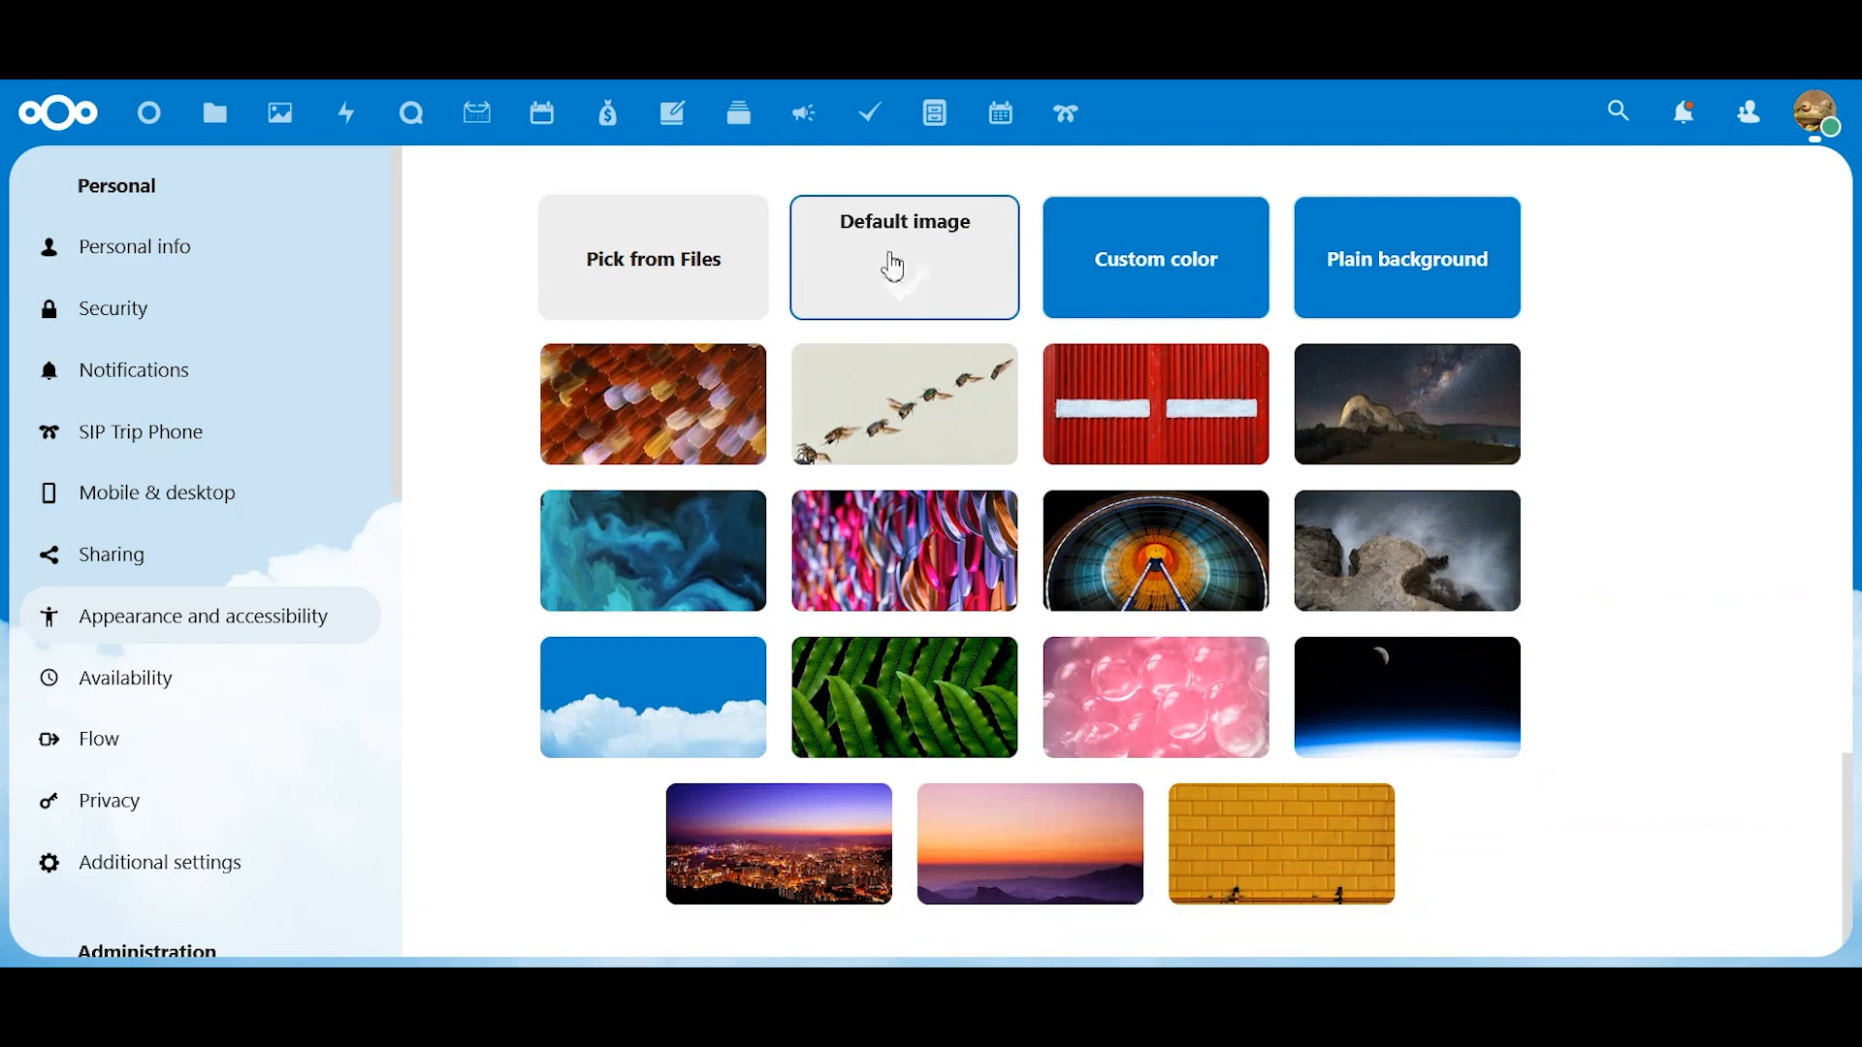
scroll(894, 264, up, 2)
scroll(894, 264, down, 2)
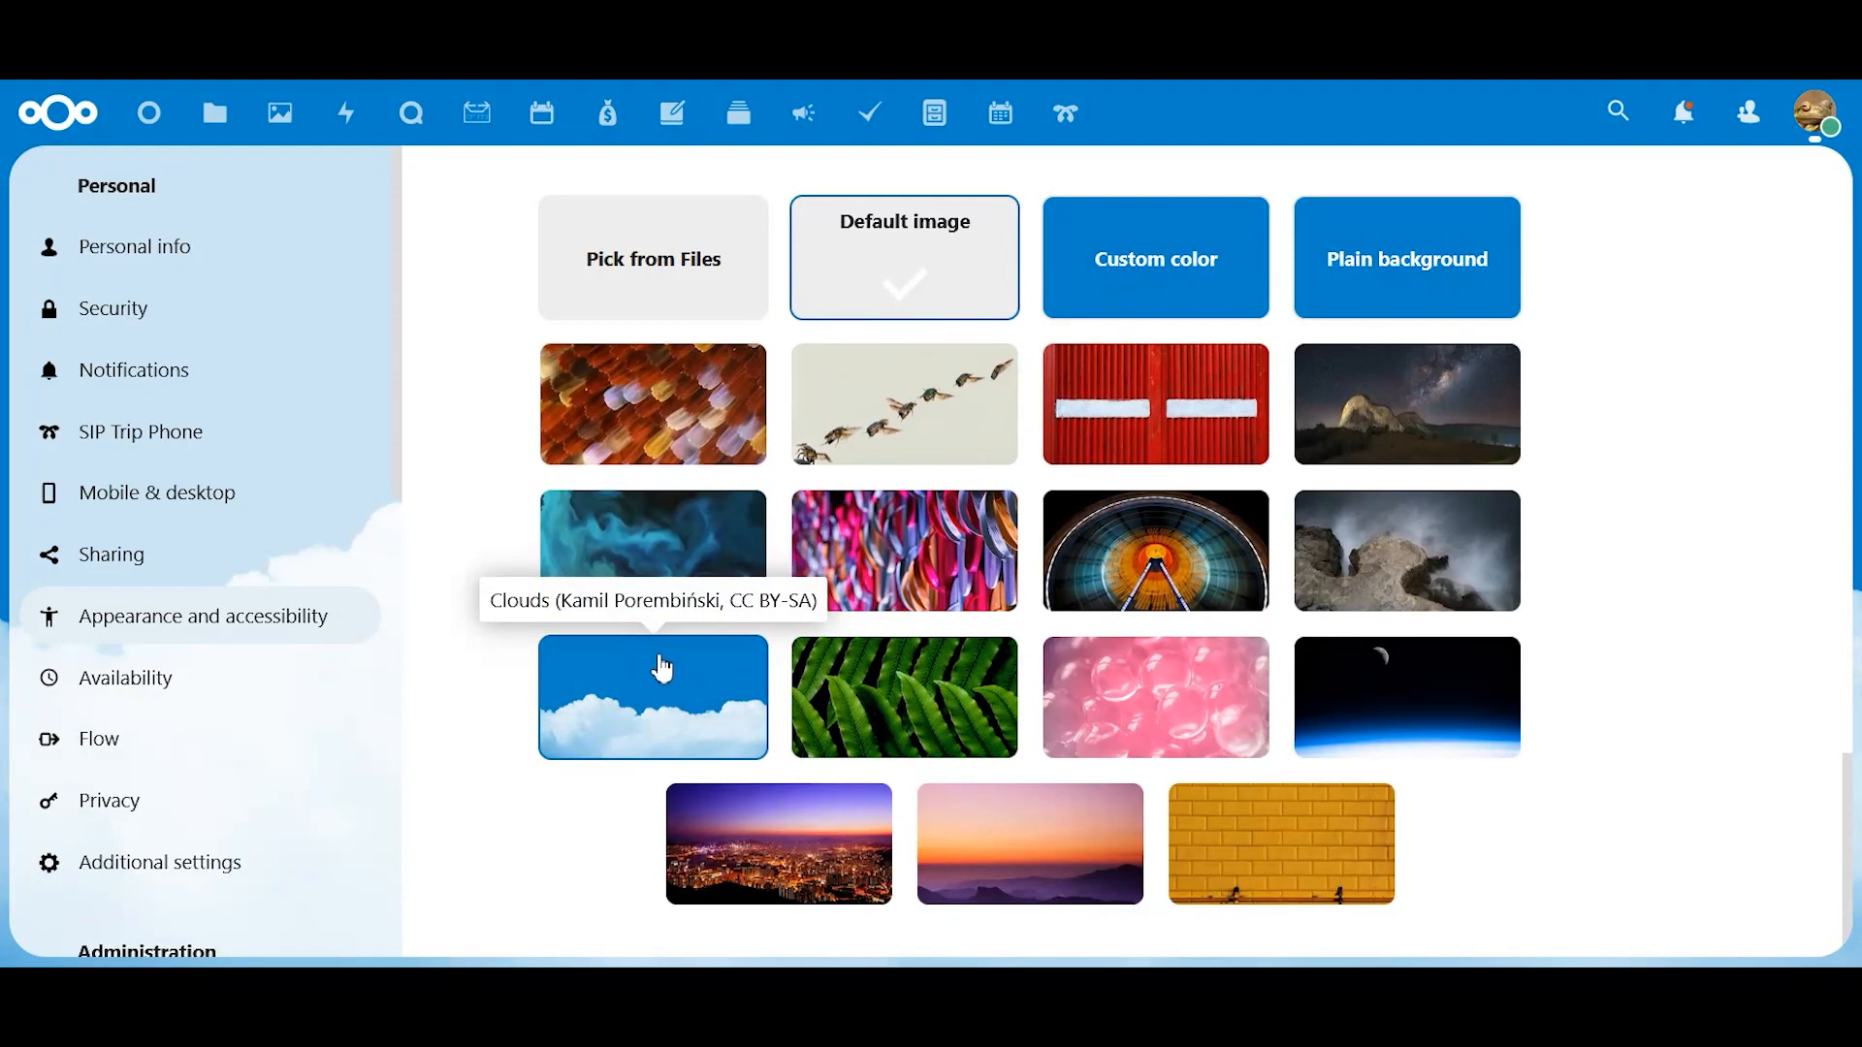
click(1417, 396)
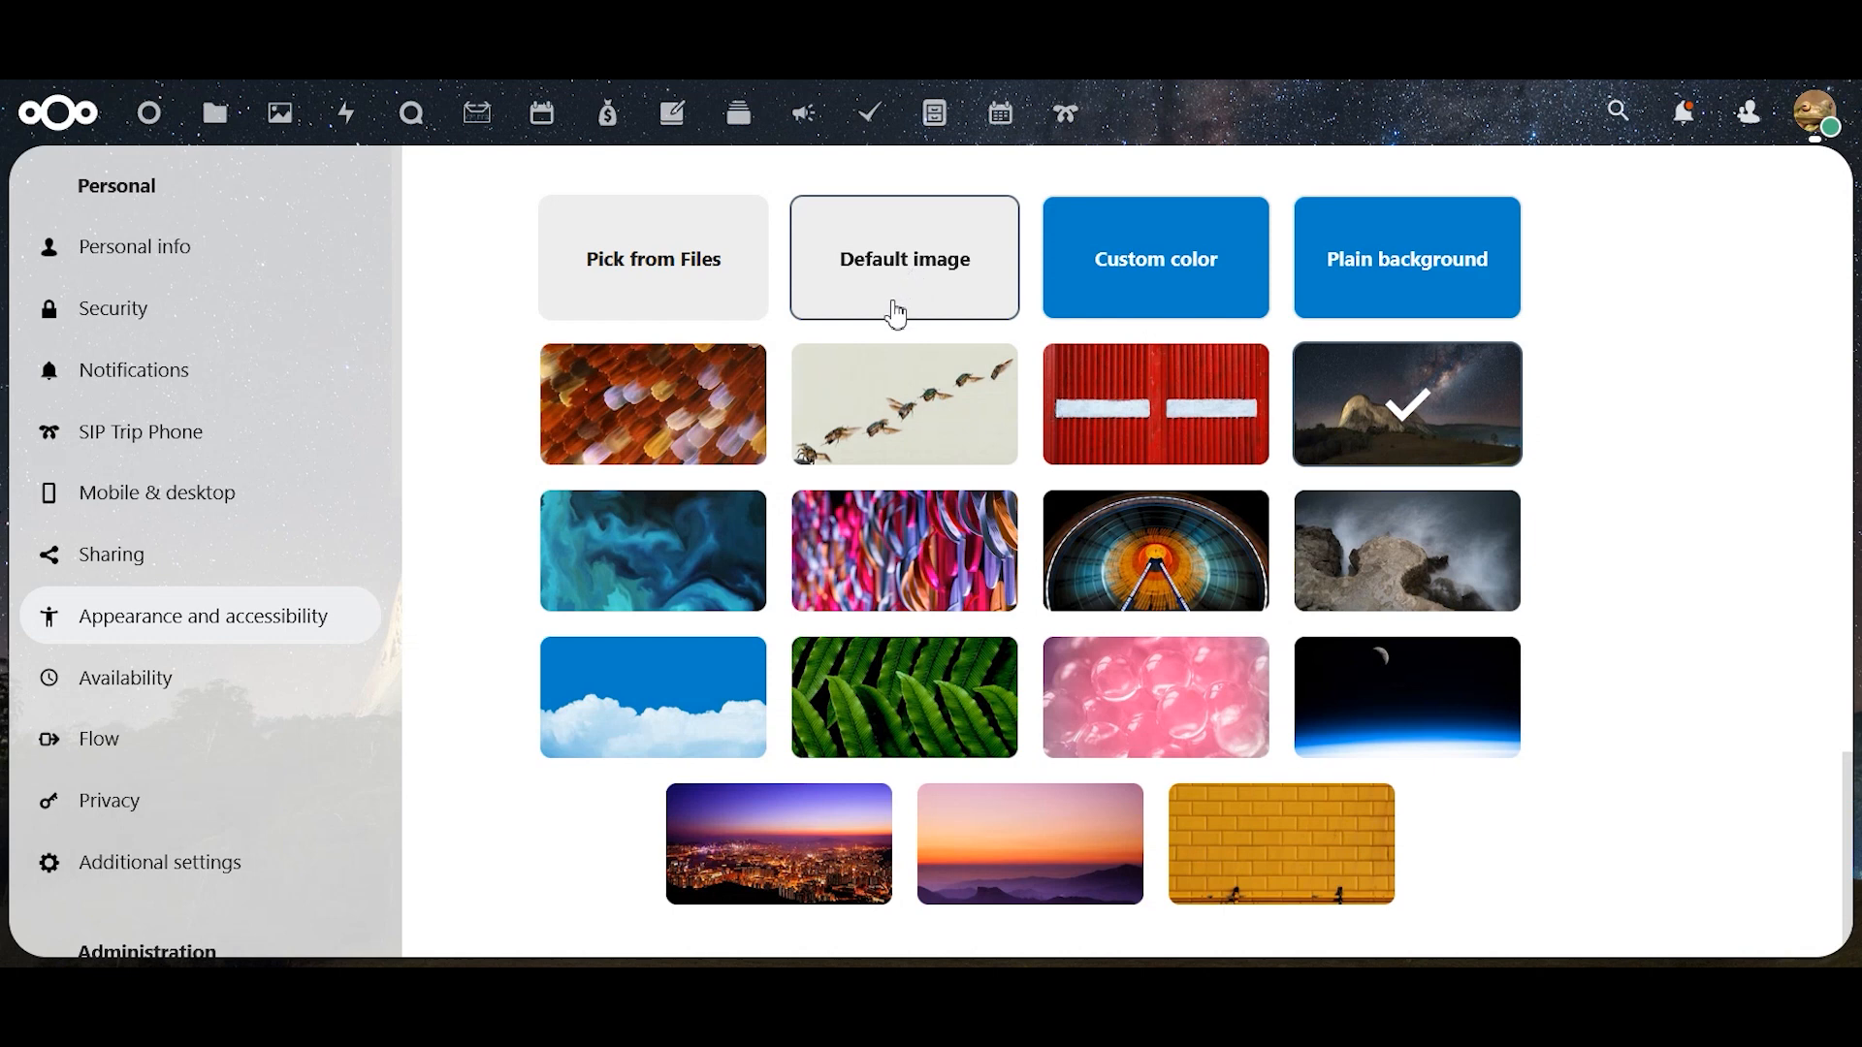
click(965, 283)
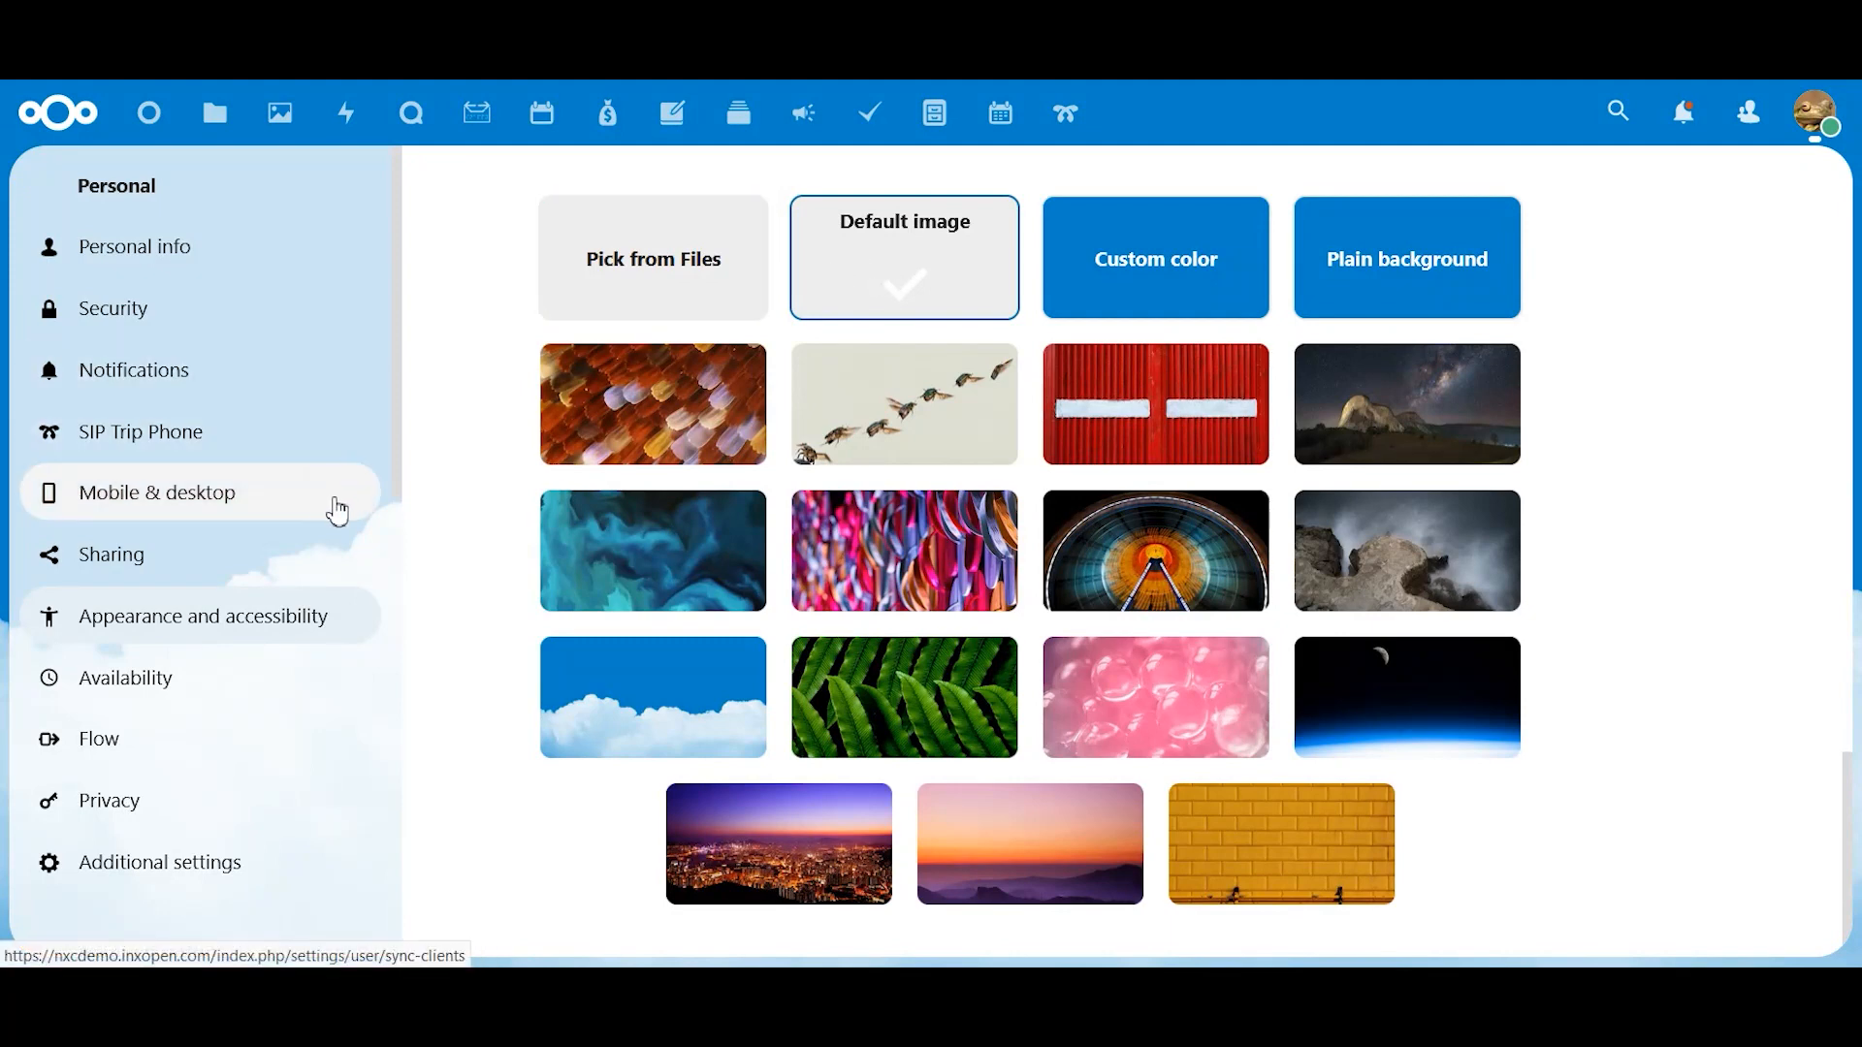
In the administration Theming settings, upload INXOpenLOGO_blk200x as the instance logo and reload the page
scroll(374, 545, down, 3)
scroll(368, 545, down, 4)
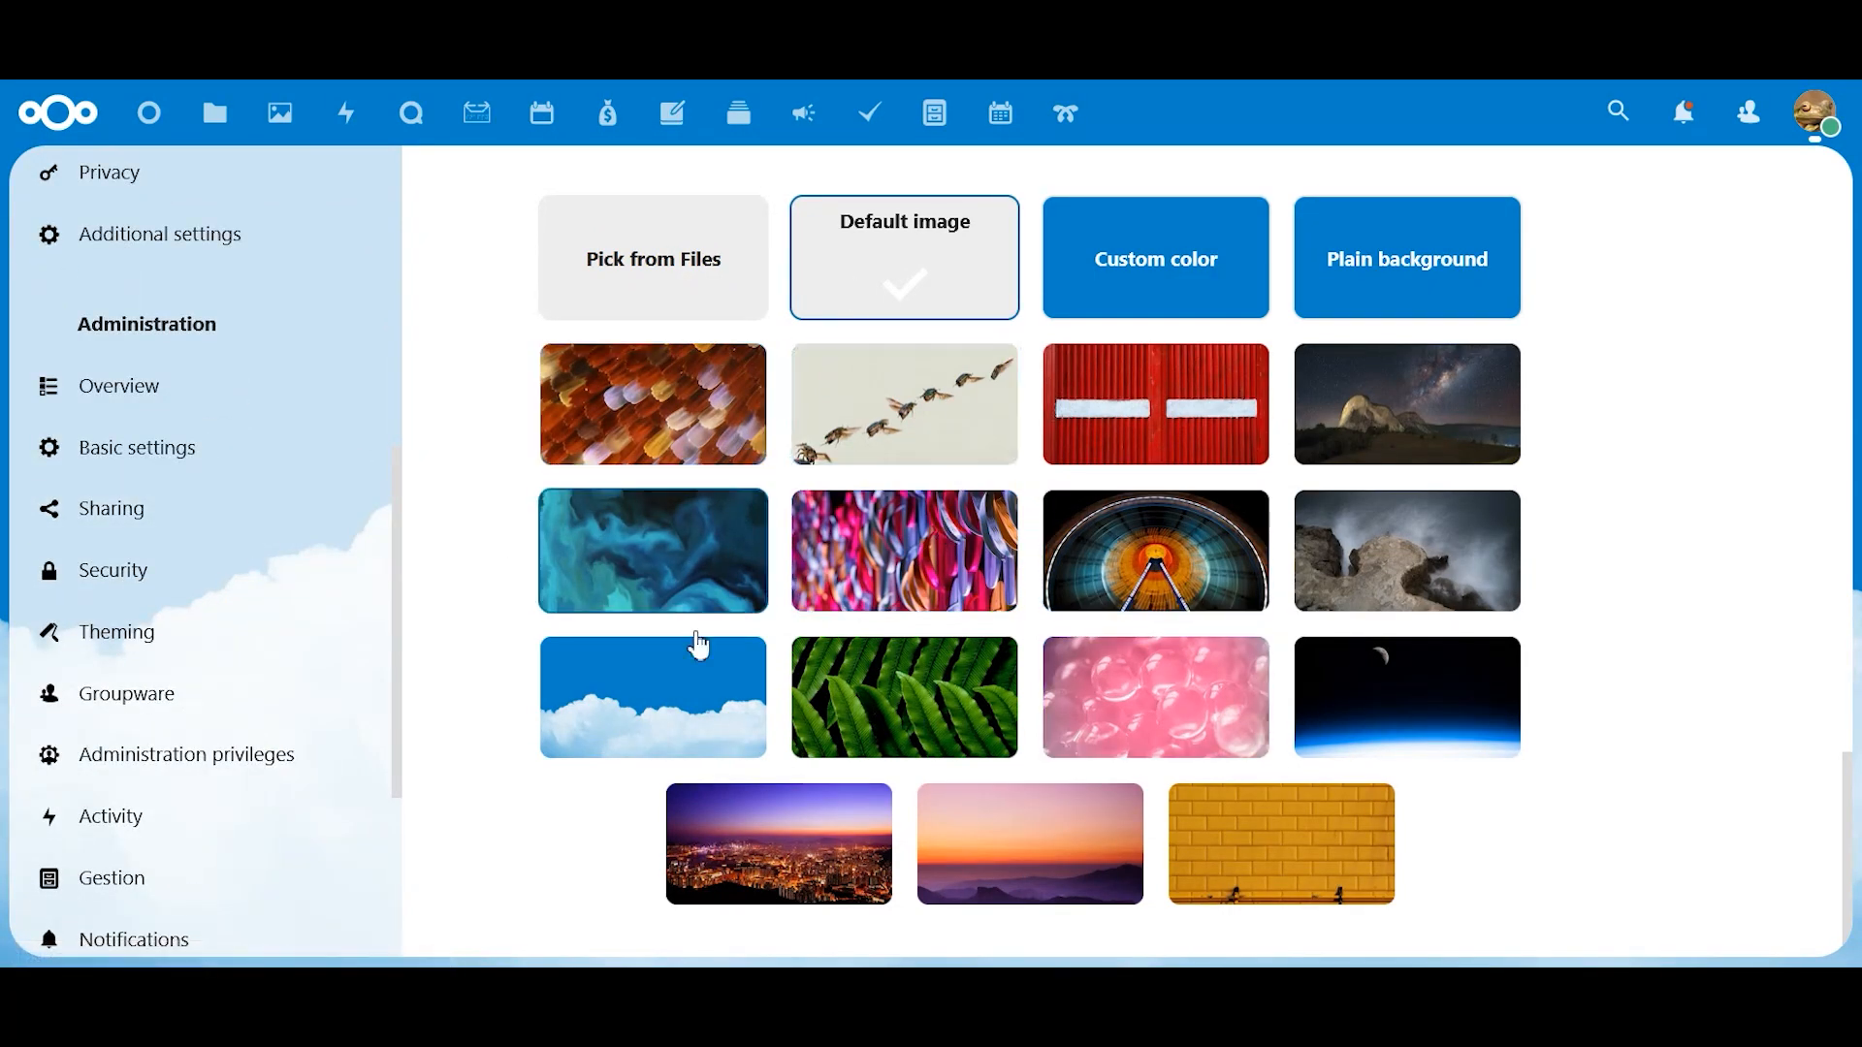
click(163, 642)
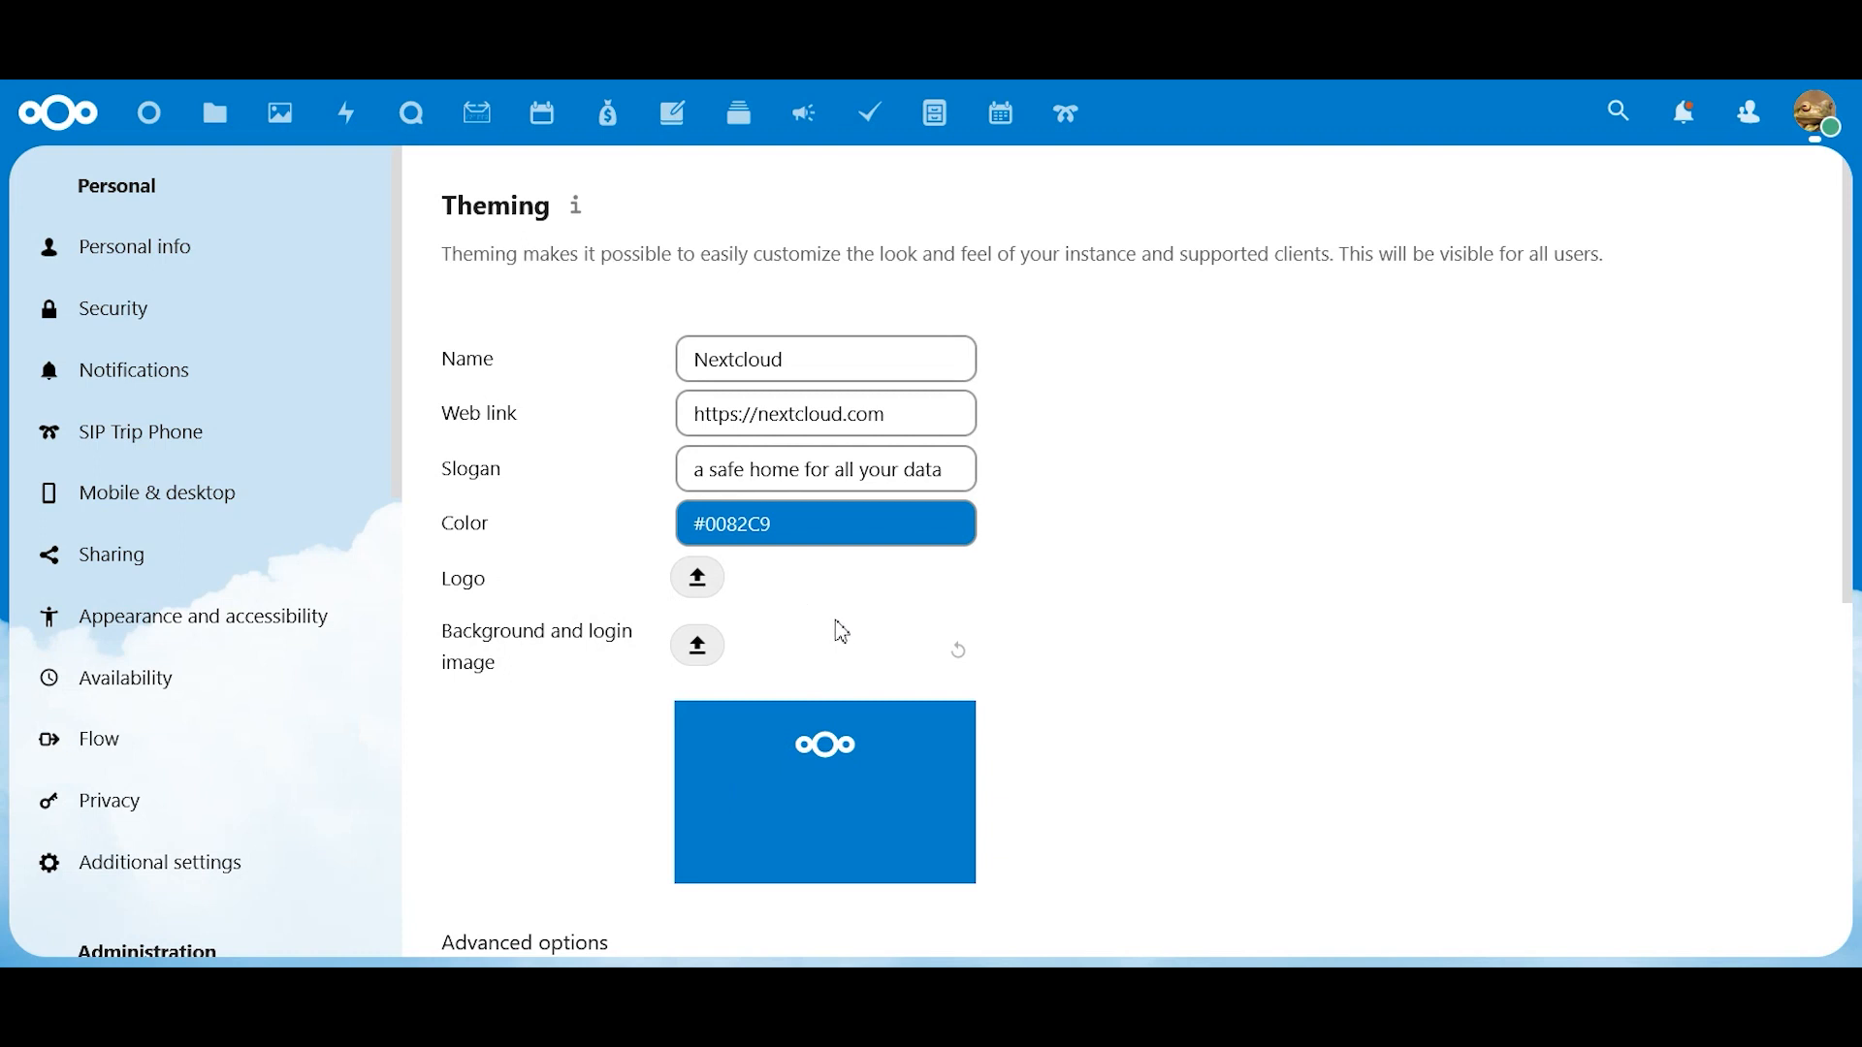
scroll(842, 632, down, 3)
scroll(842, 632, up, 3)
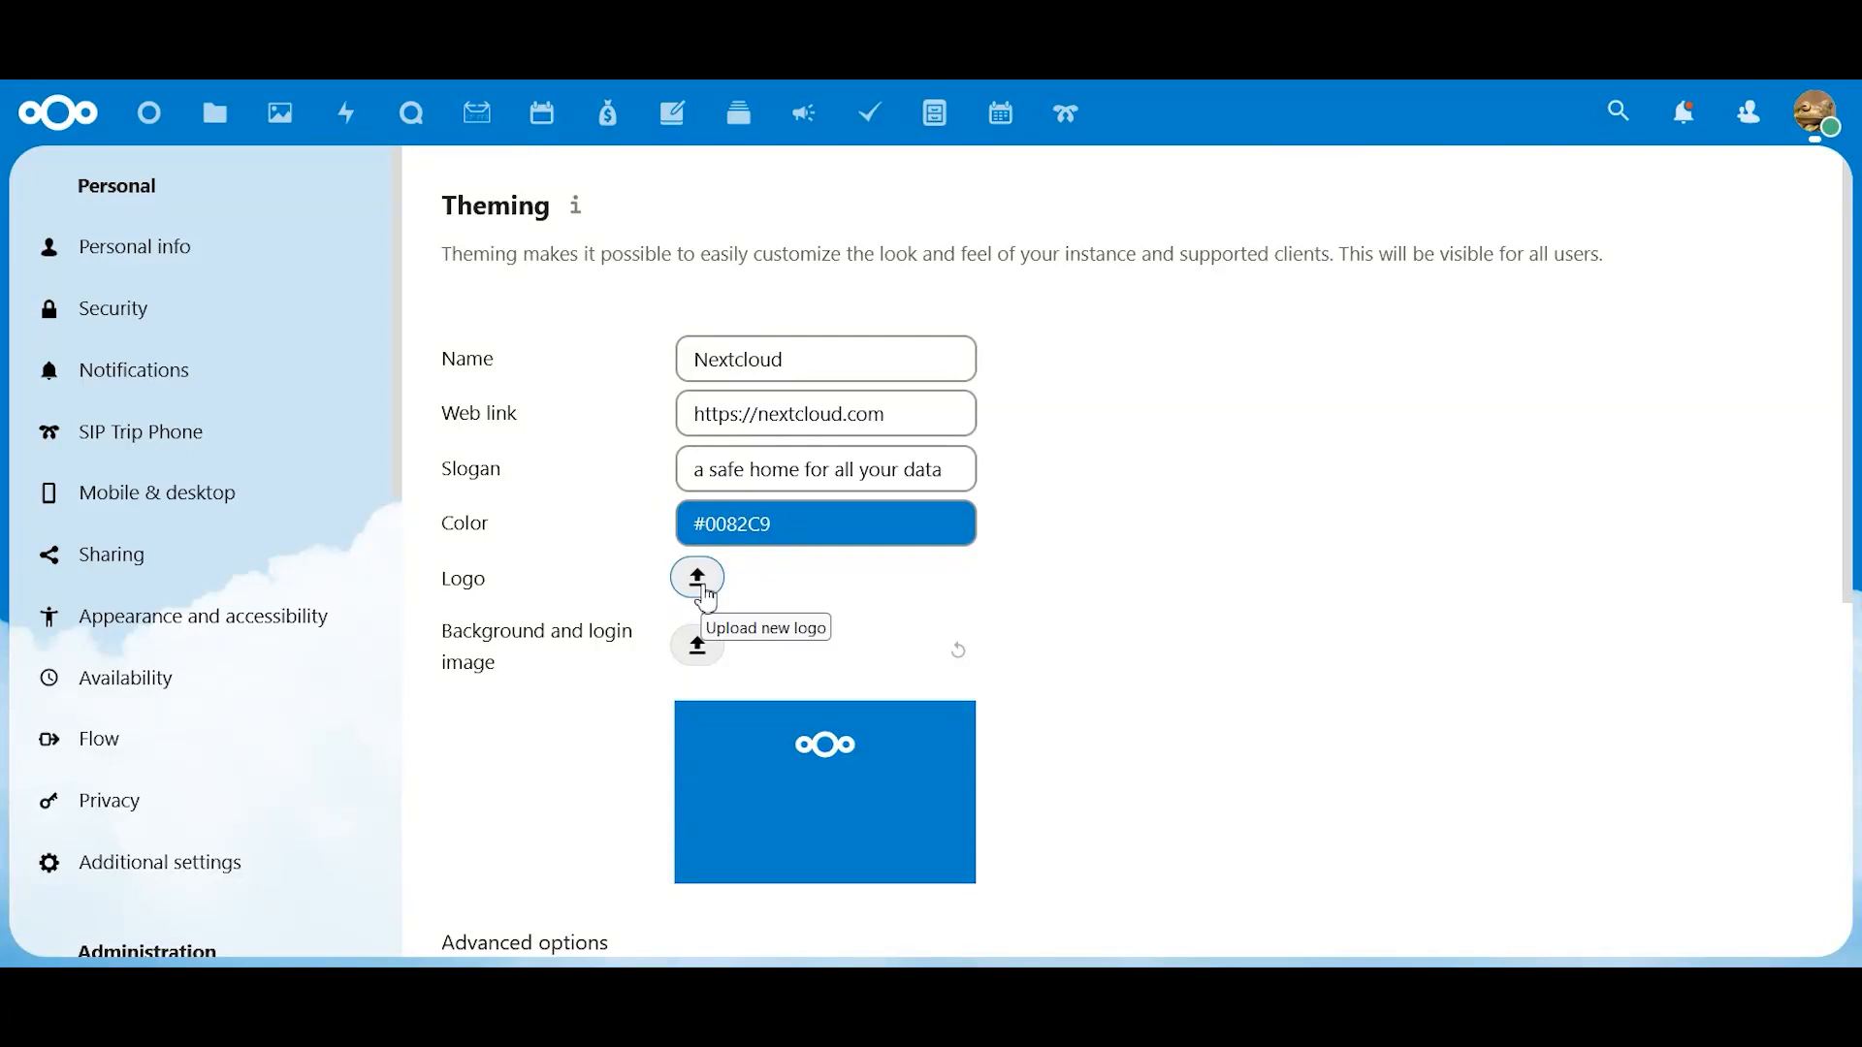
click(698, 580)
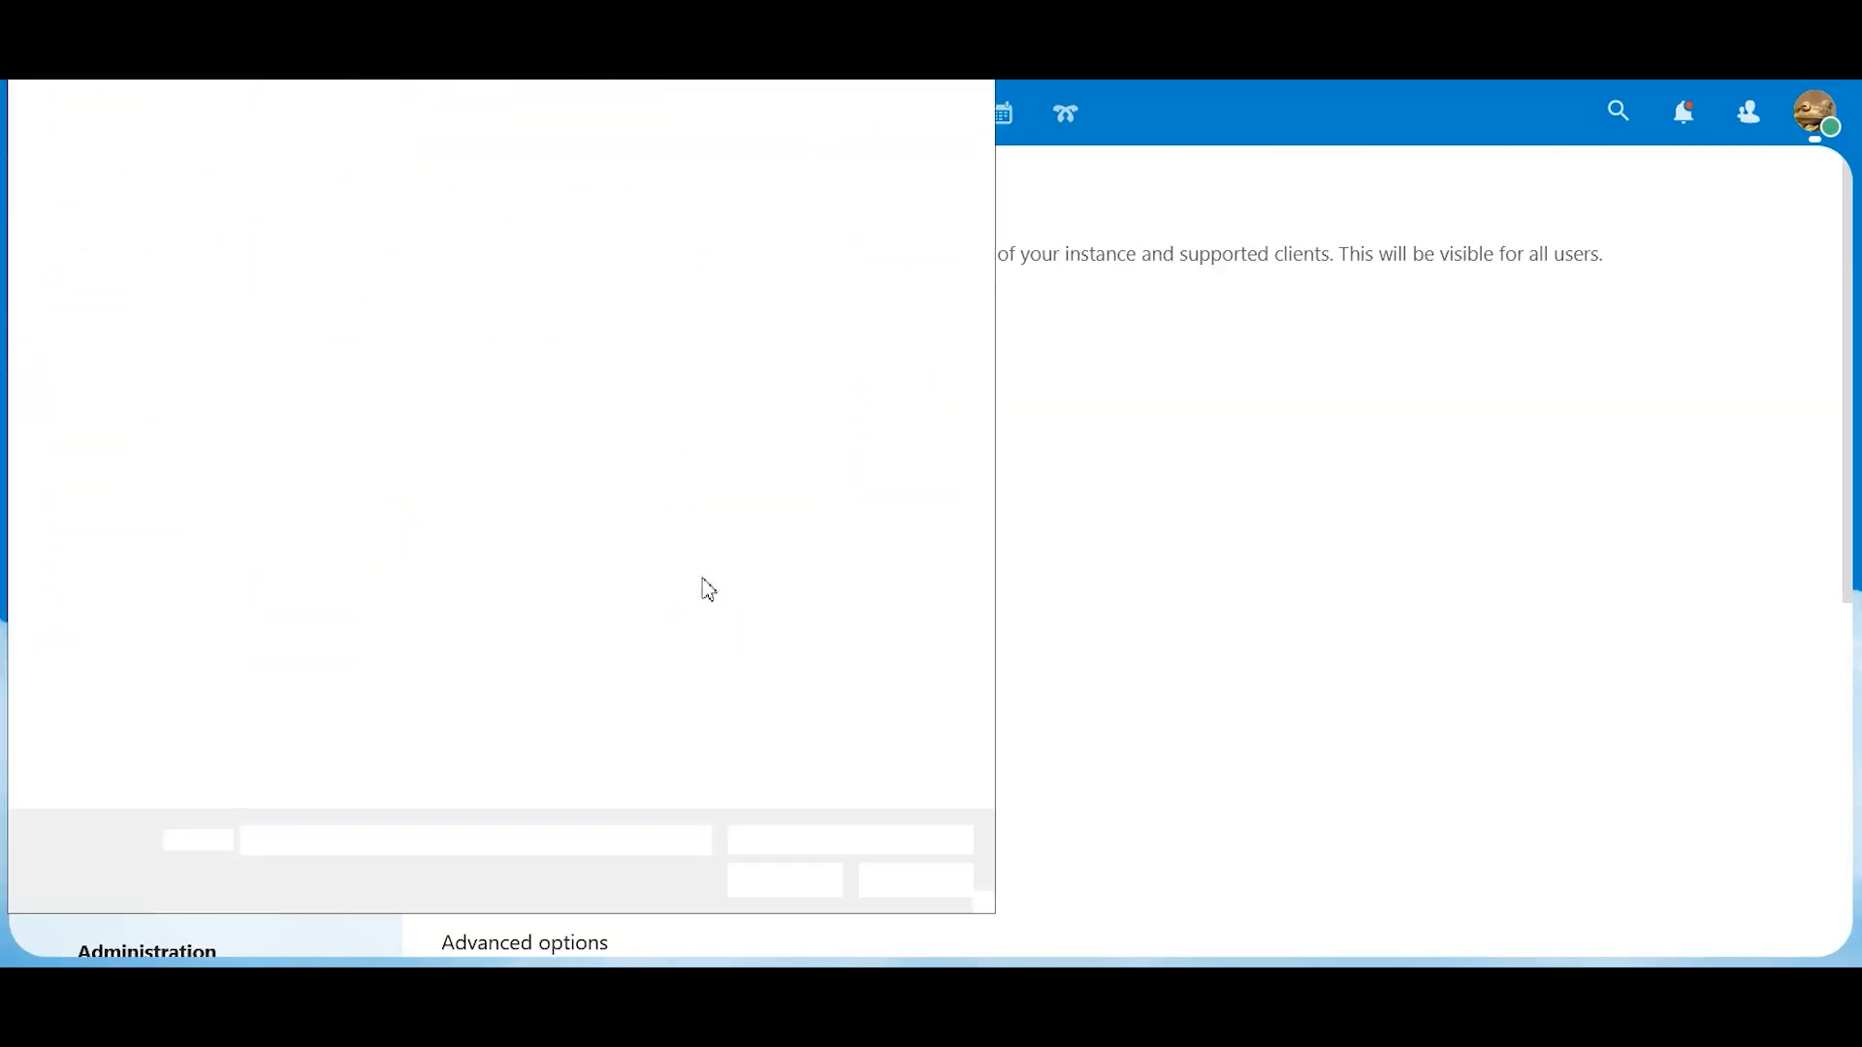
click(317, 445)
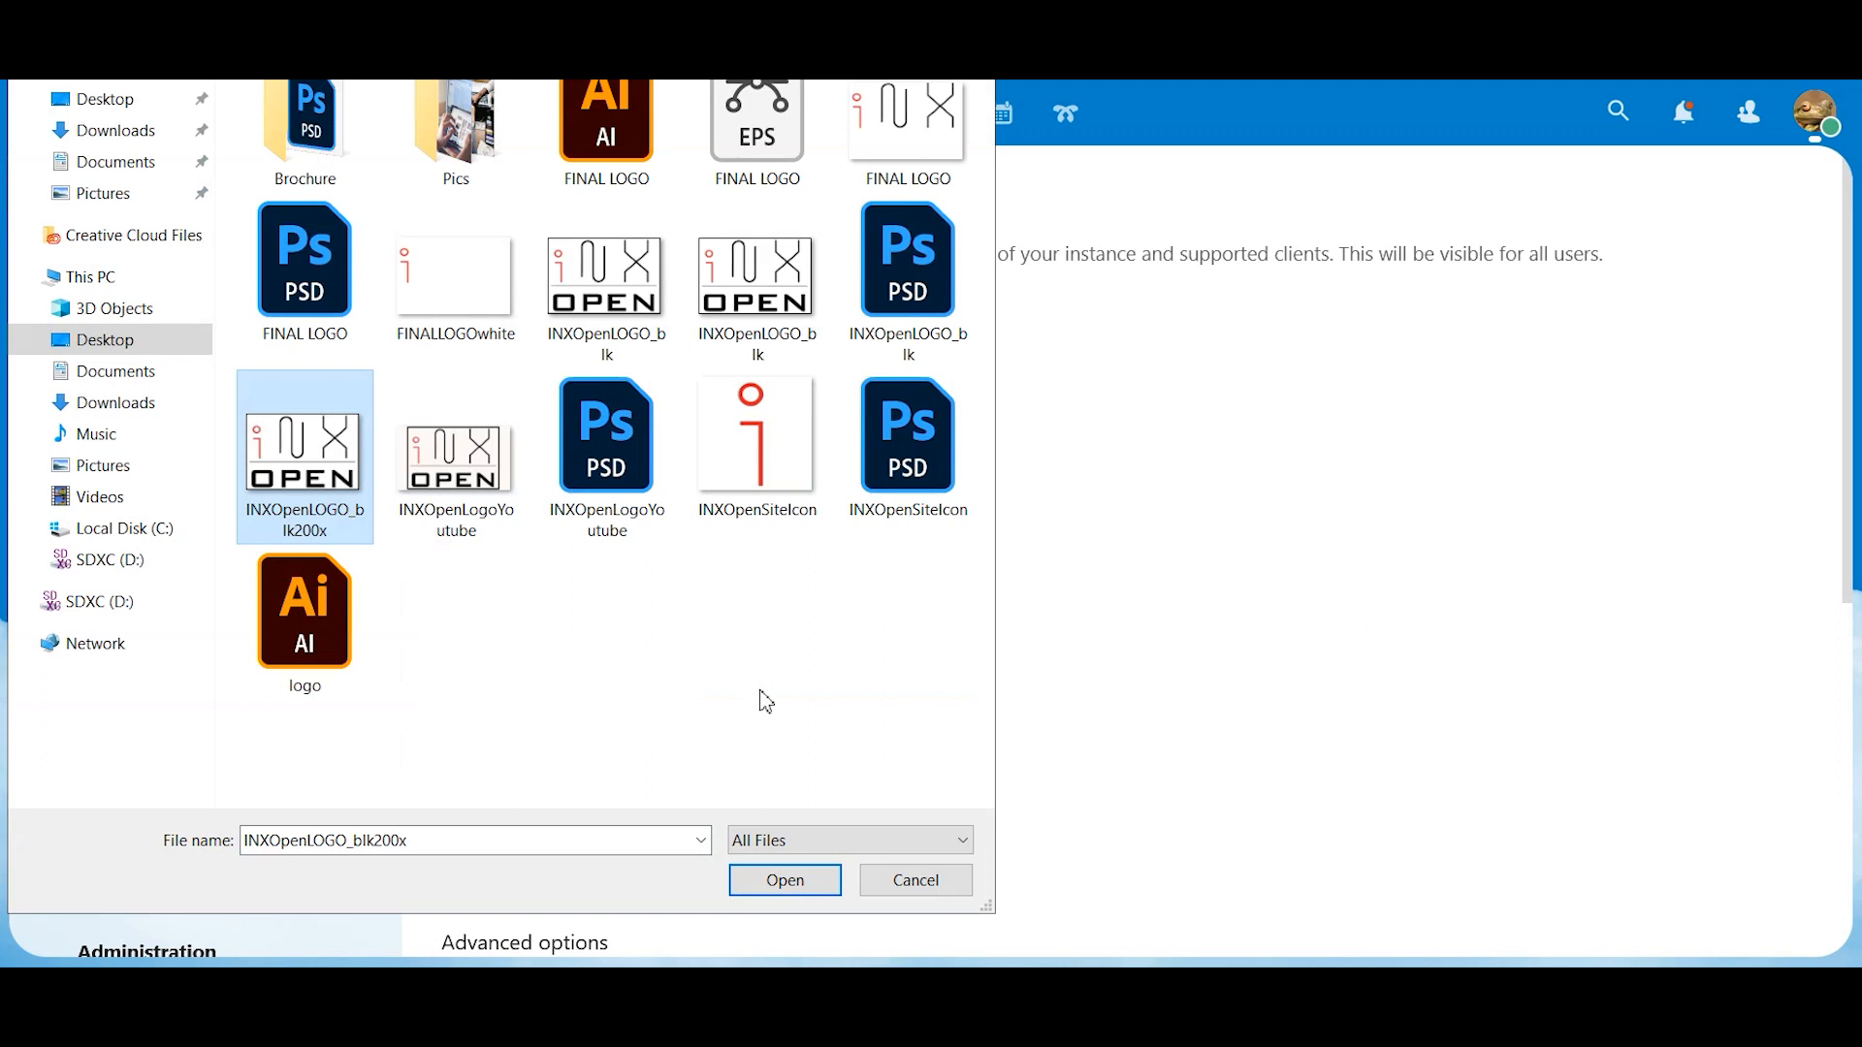
click(782, 879)
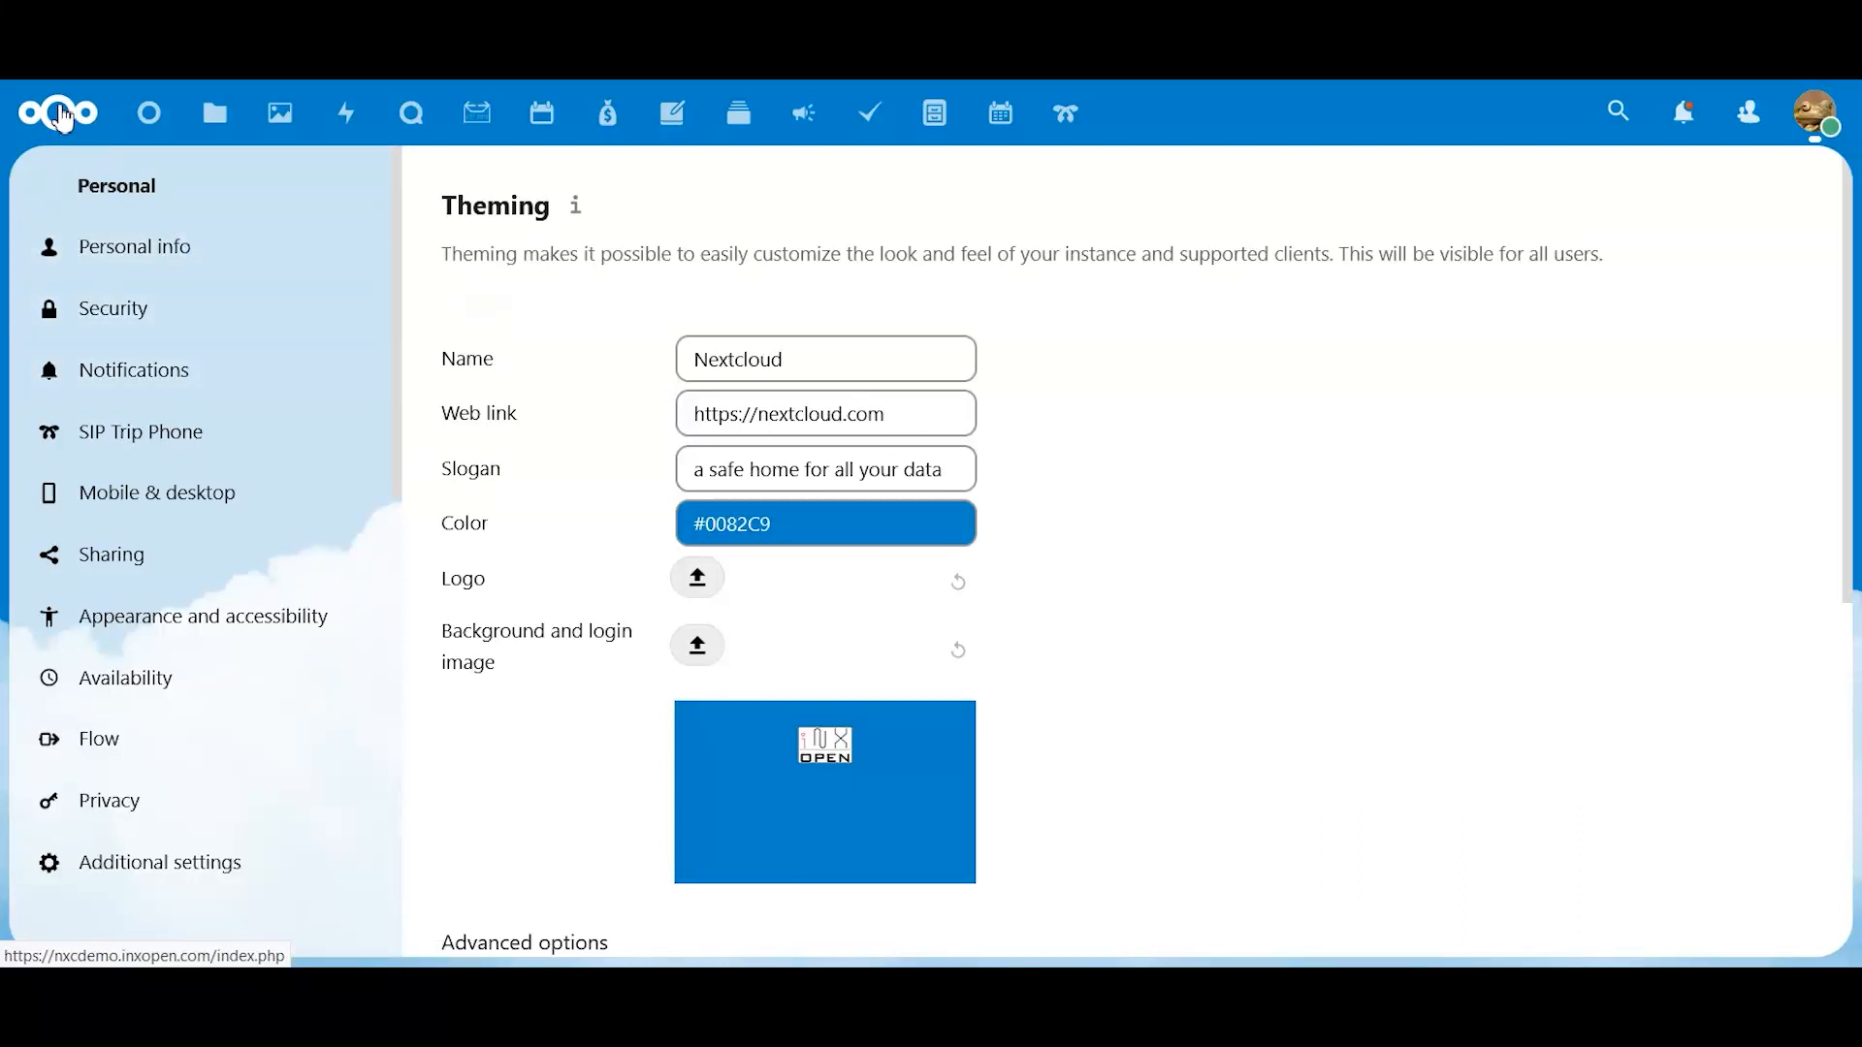
click(59, 114)
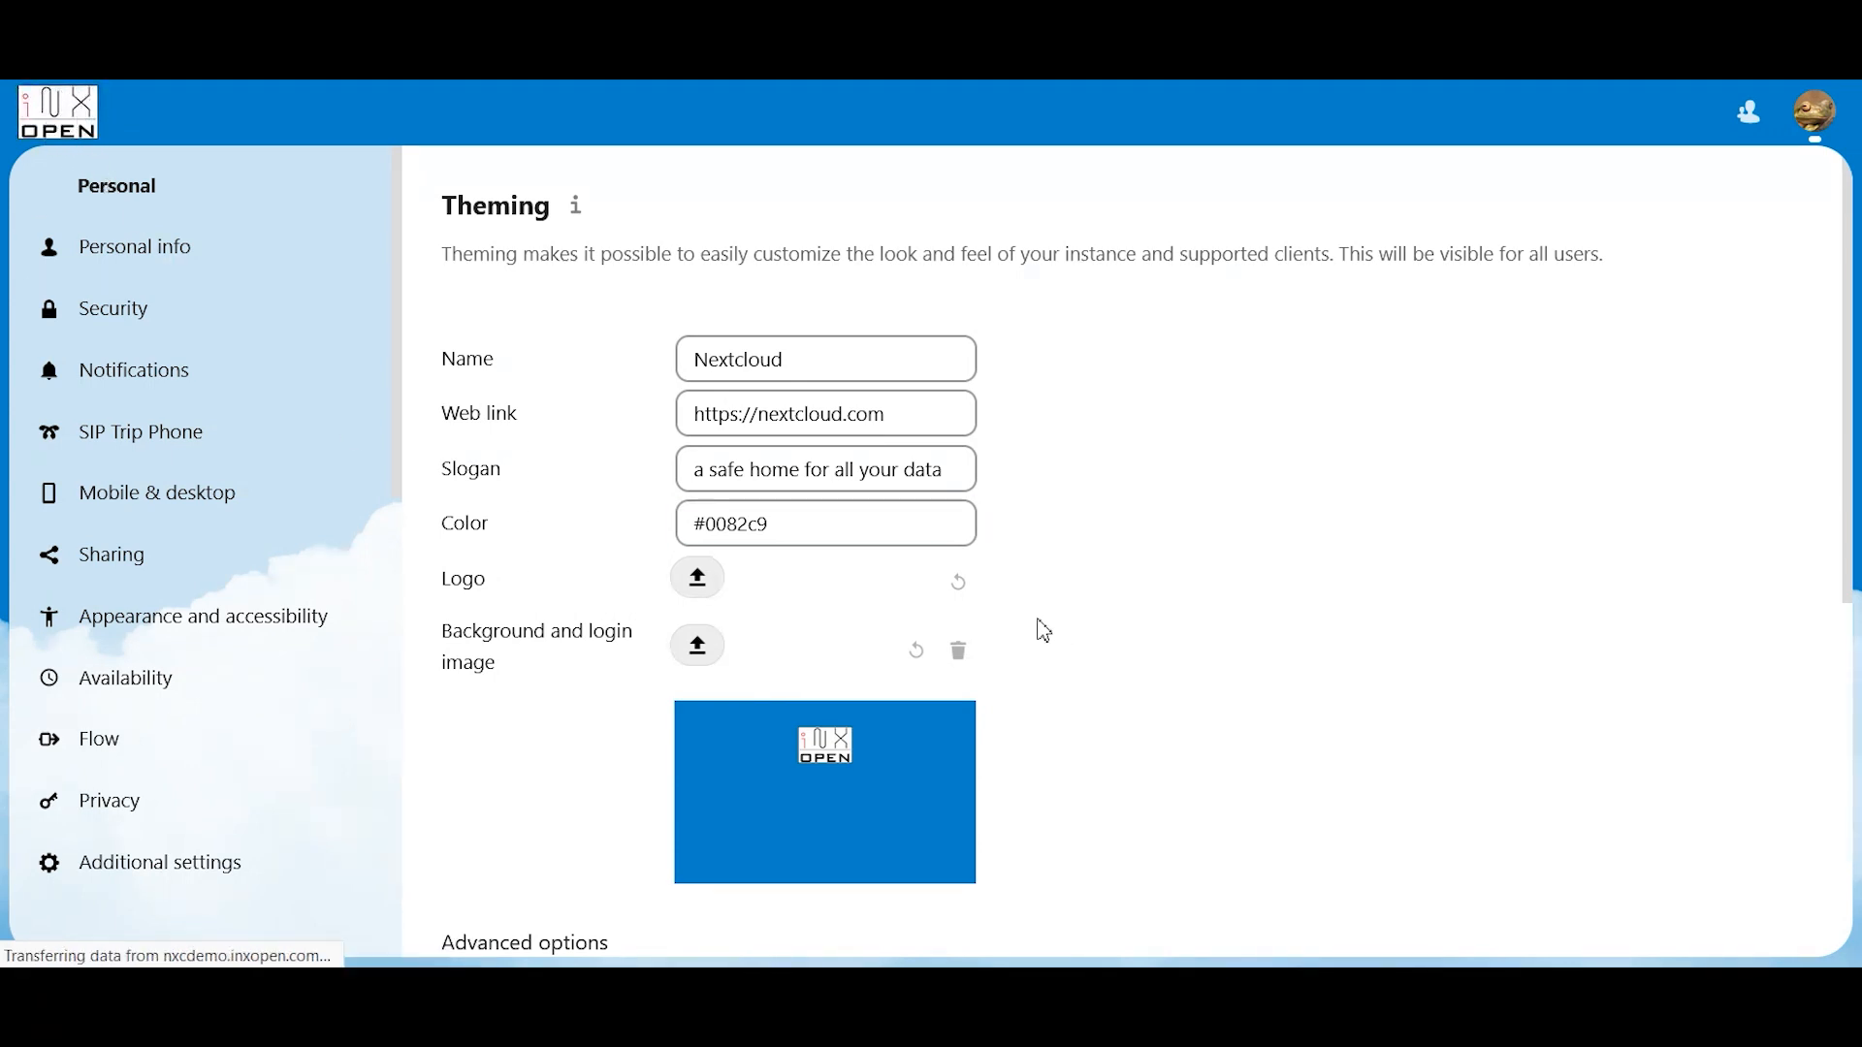
Review the remaining Theming settings, including the legal and privacy links, header logo, favicon and the option to disable user theming
scroll(1026, 628, down, 3)
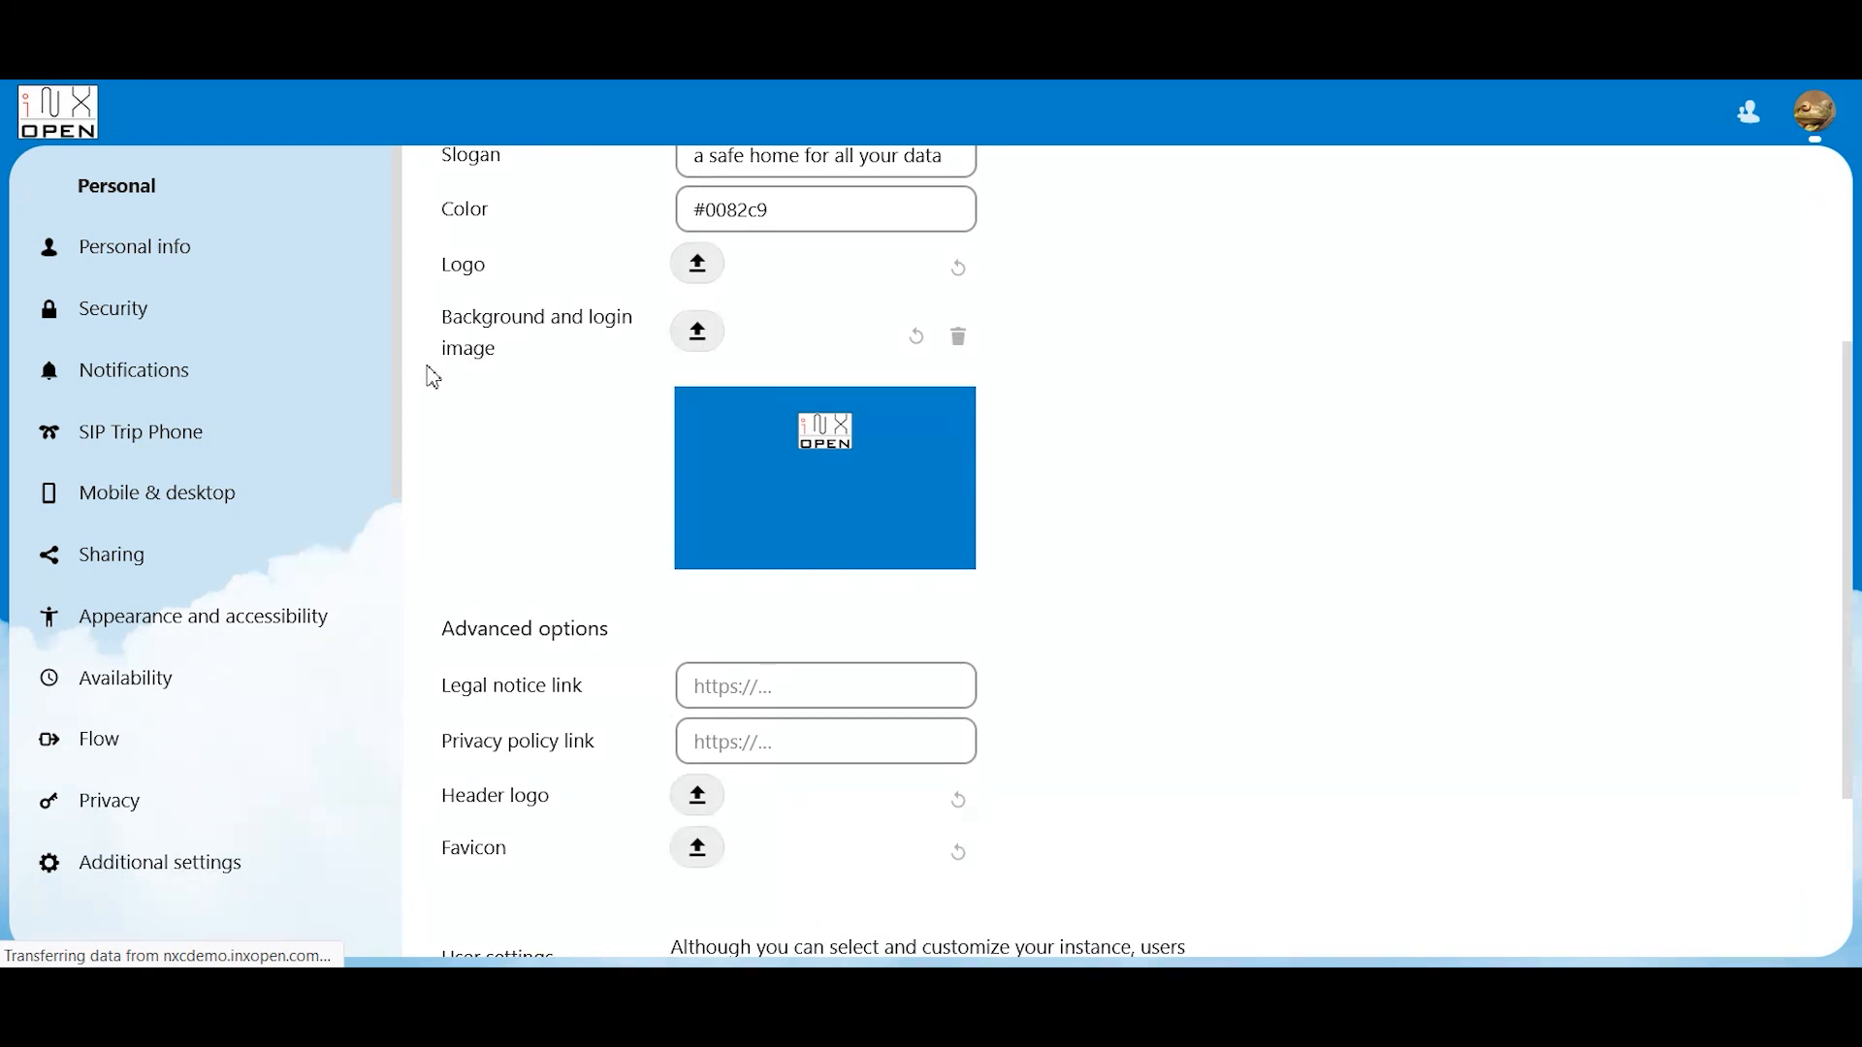
scroll(423, 395, up, 4)
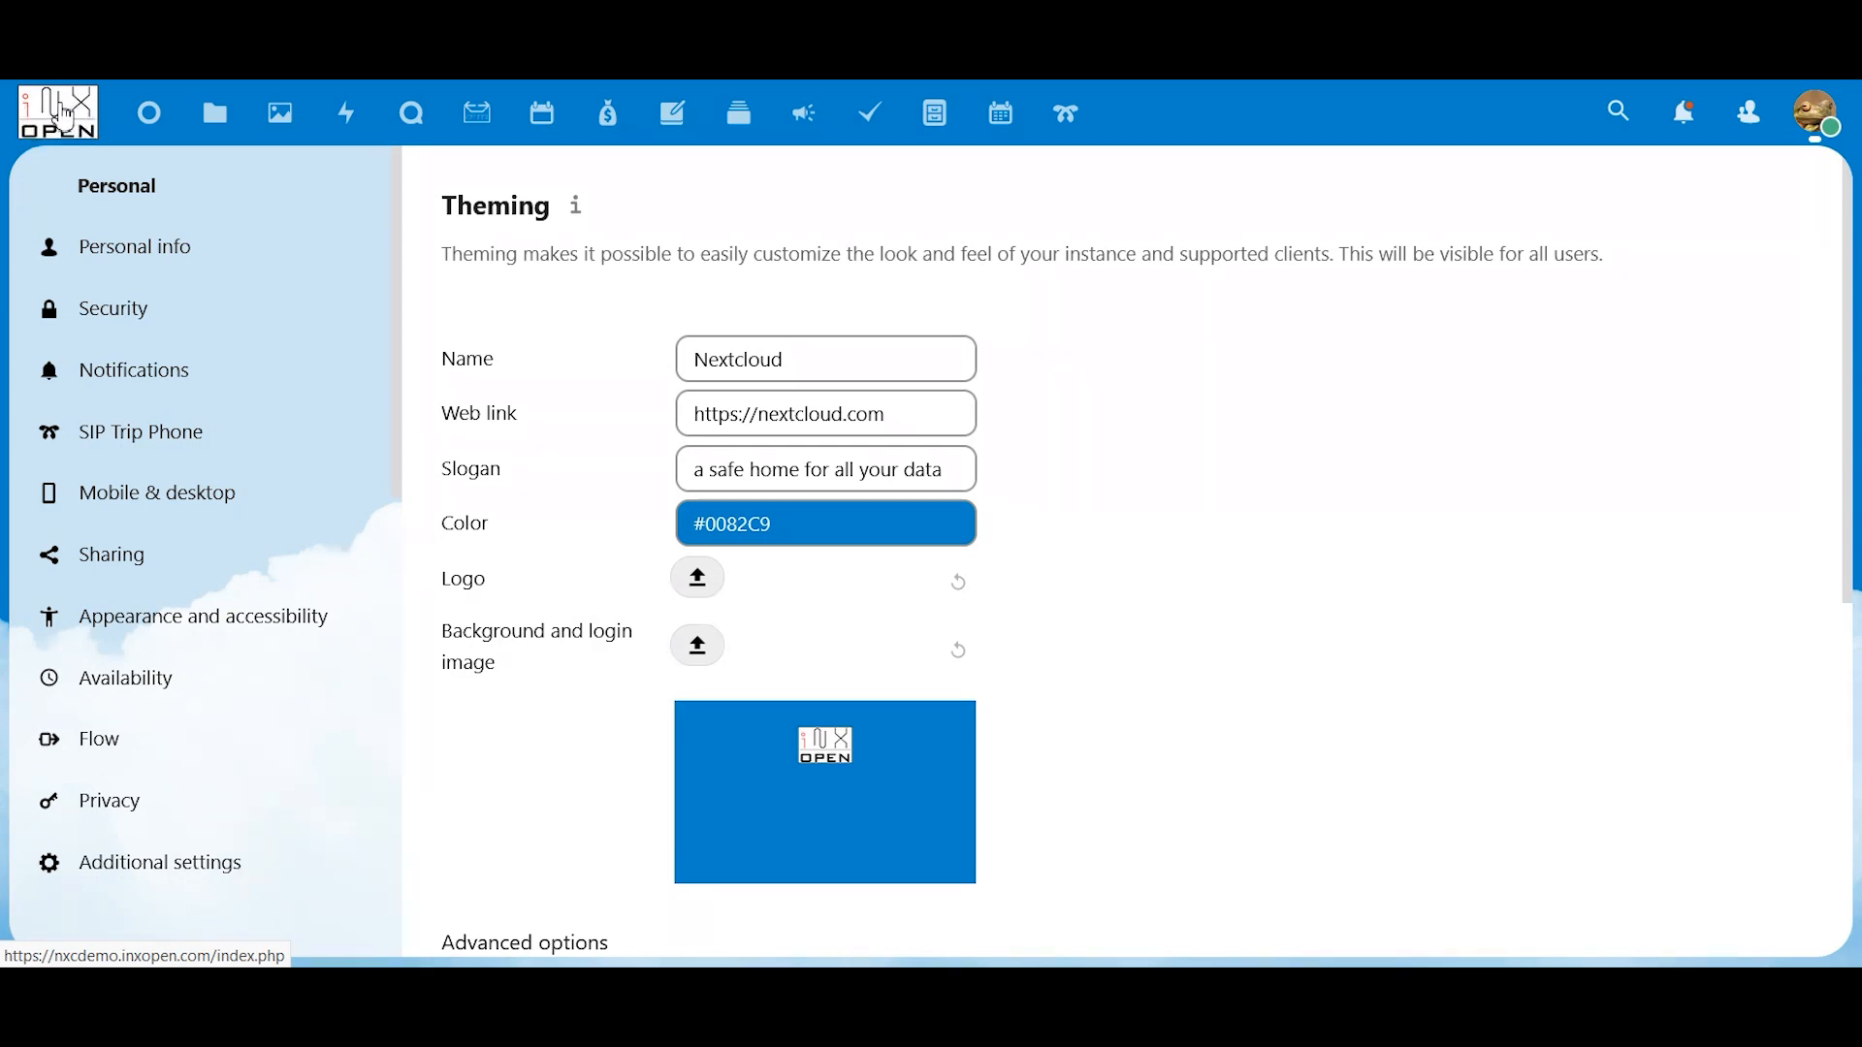
scroll(1031, 613, down, 3)
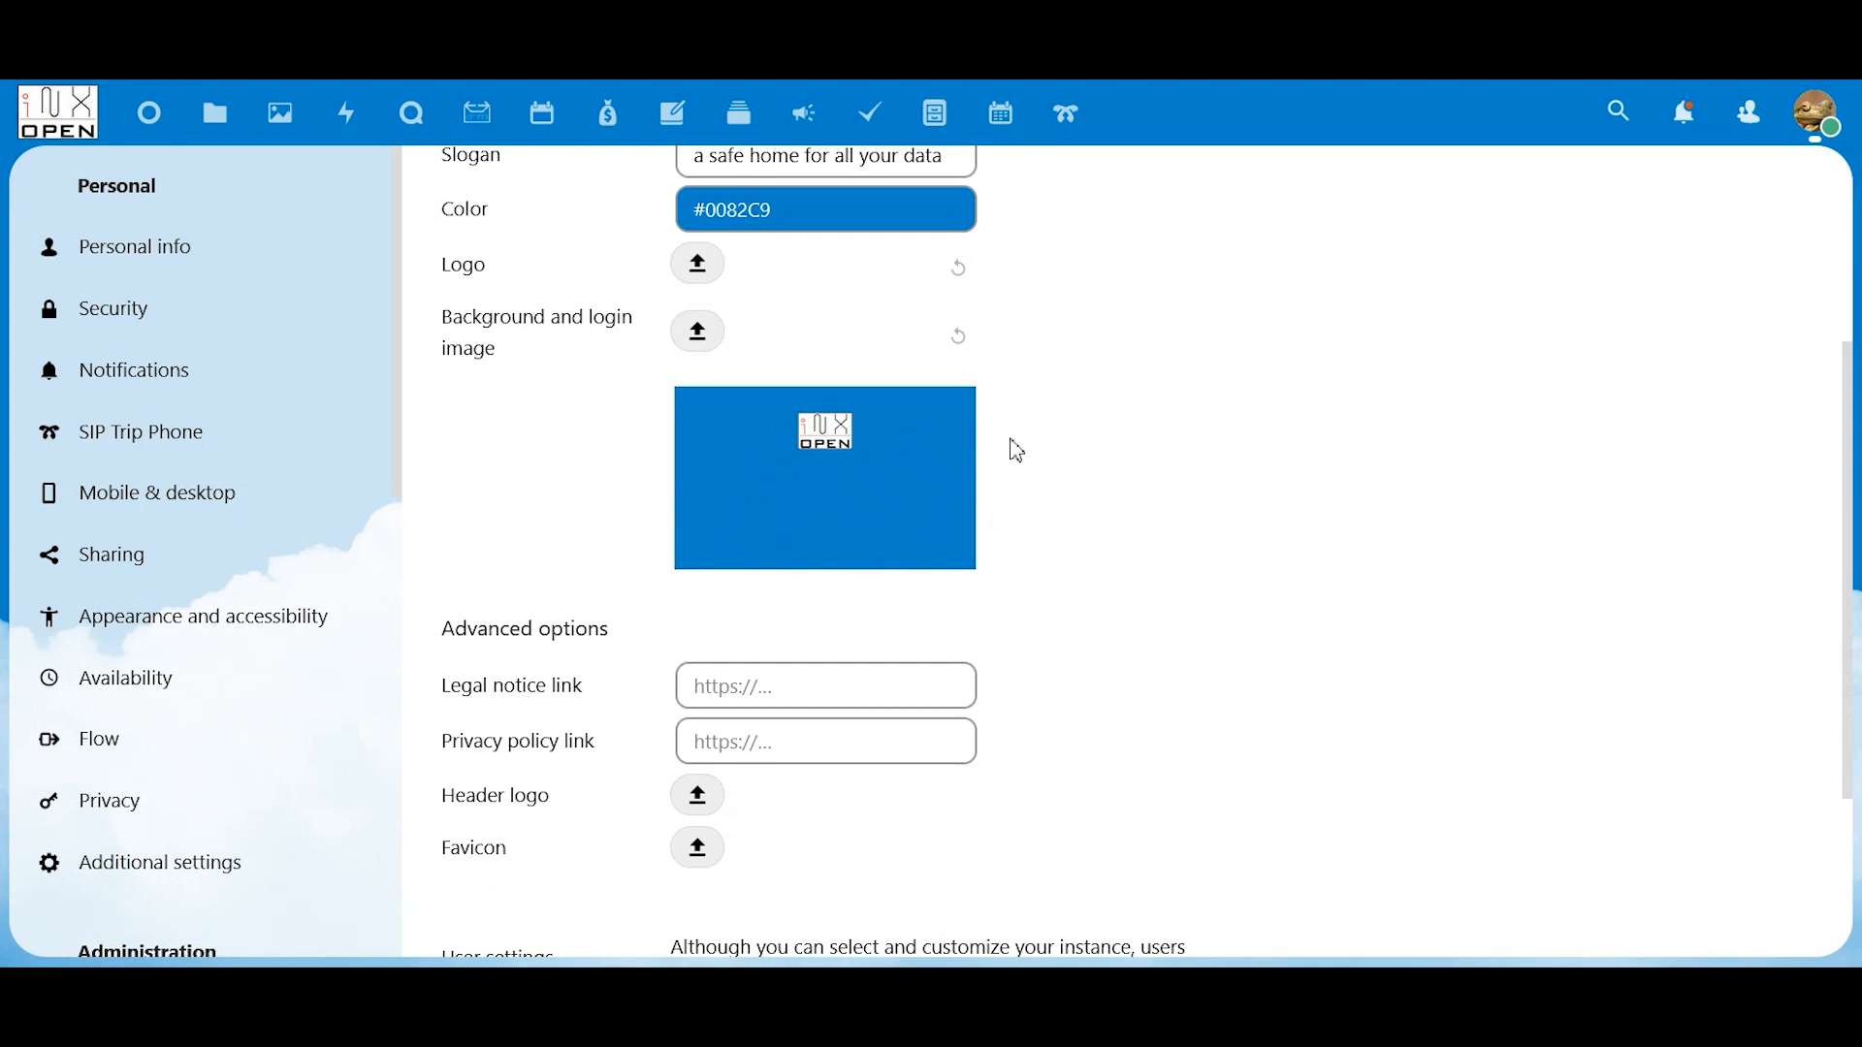
scroll(1016, 451, down, 3)
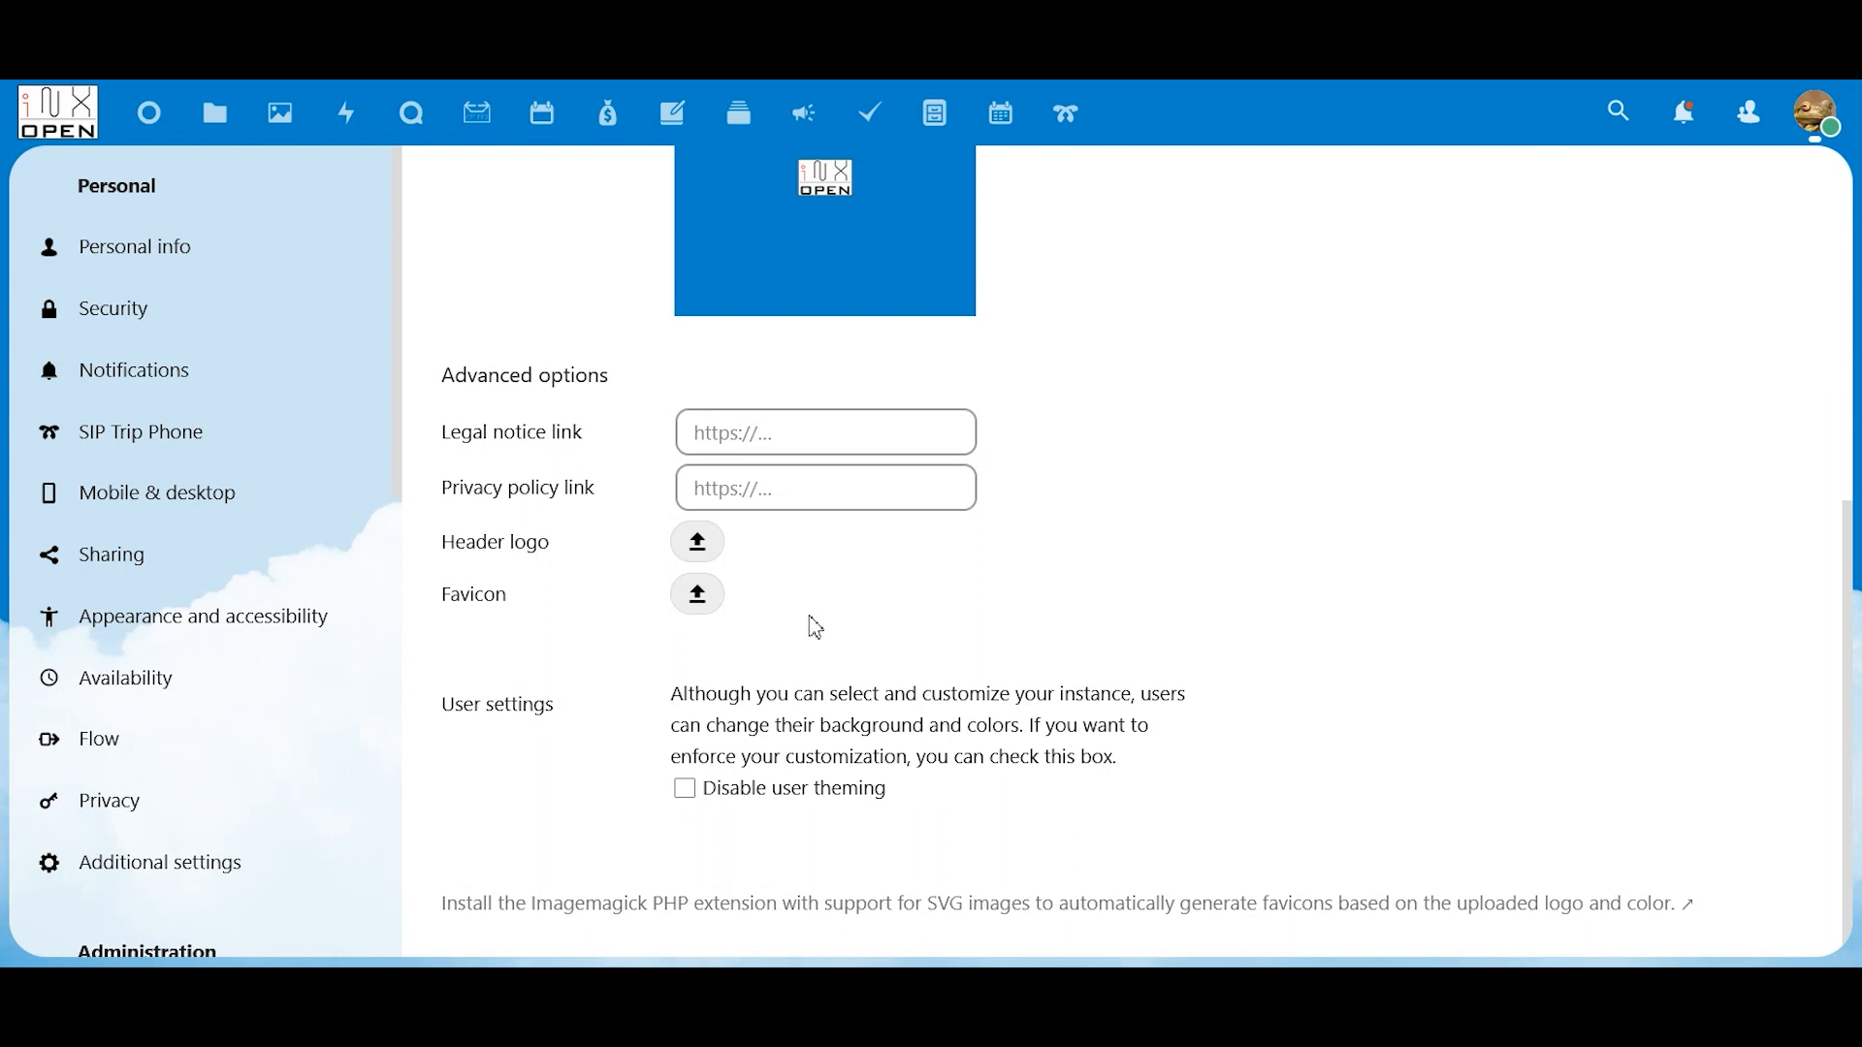
scroll(817, 628, up, 3)
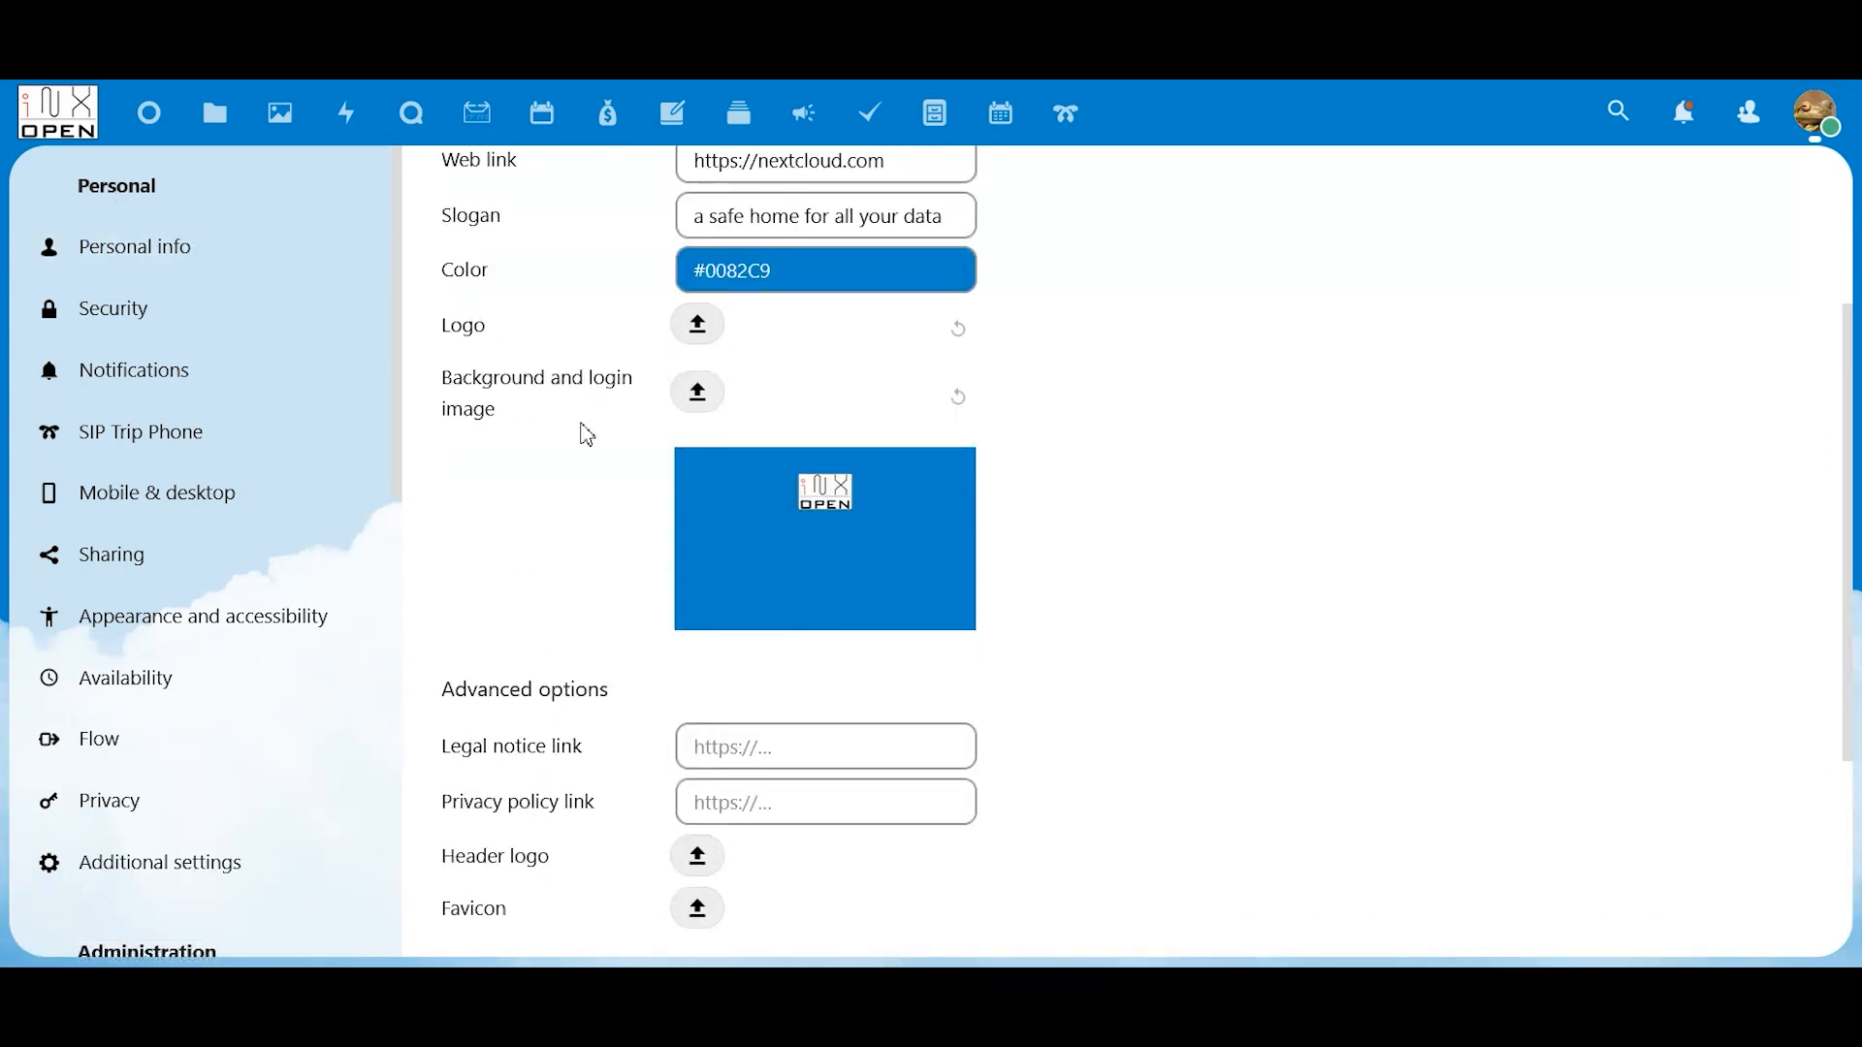
scroll(667, 635, down, 3)
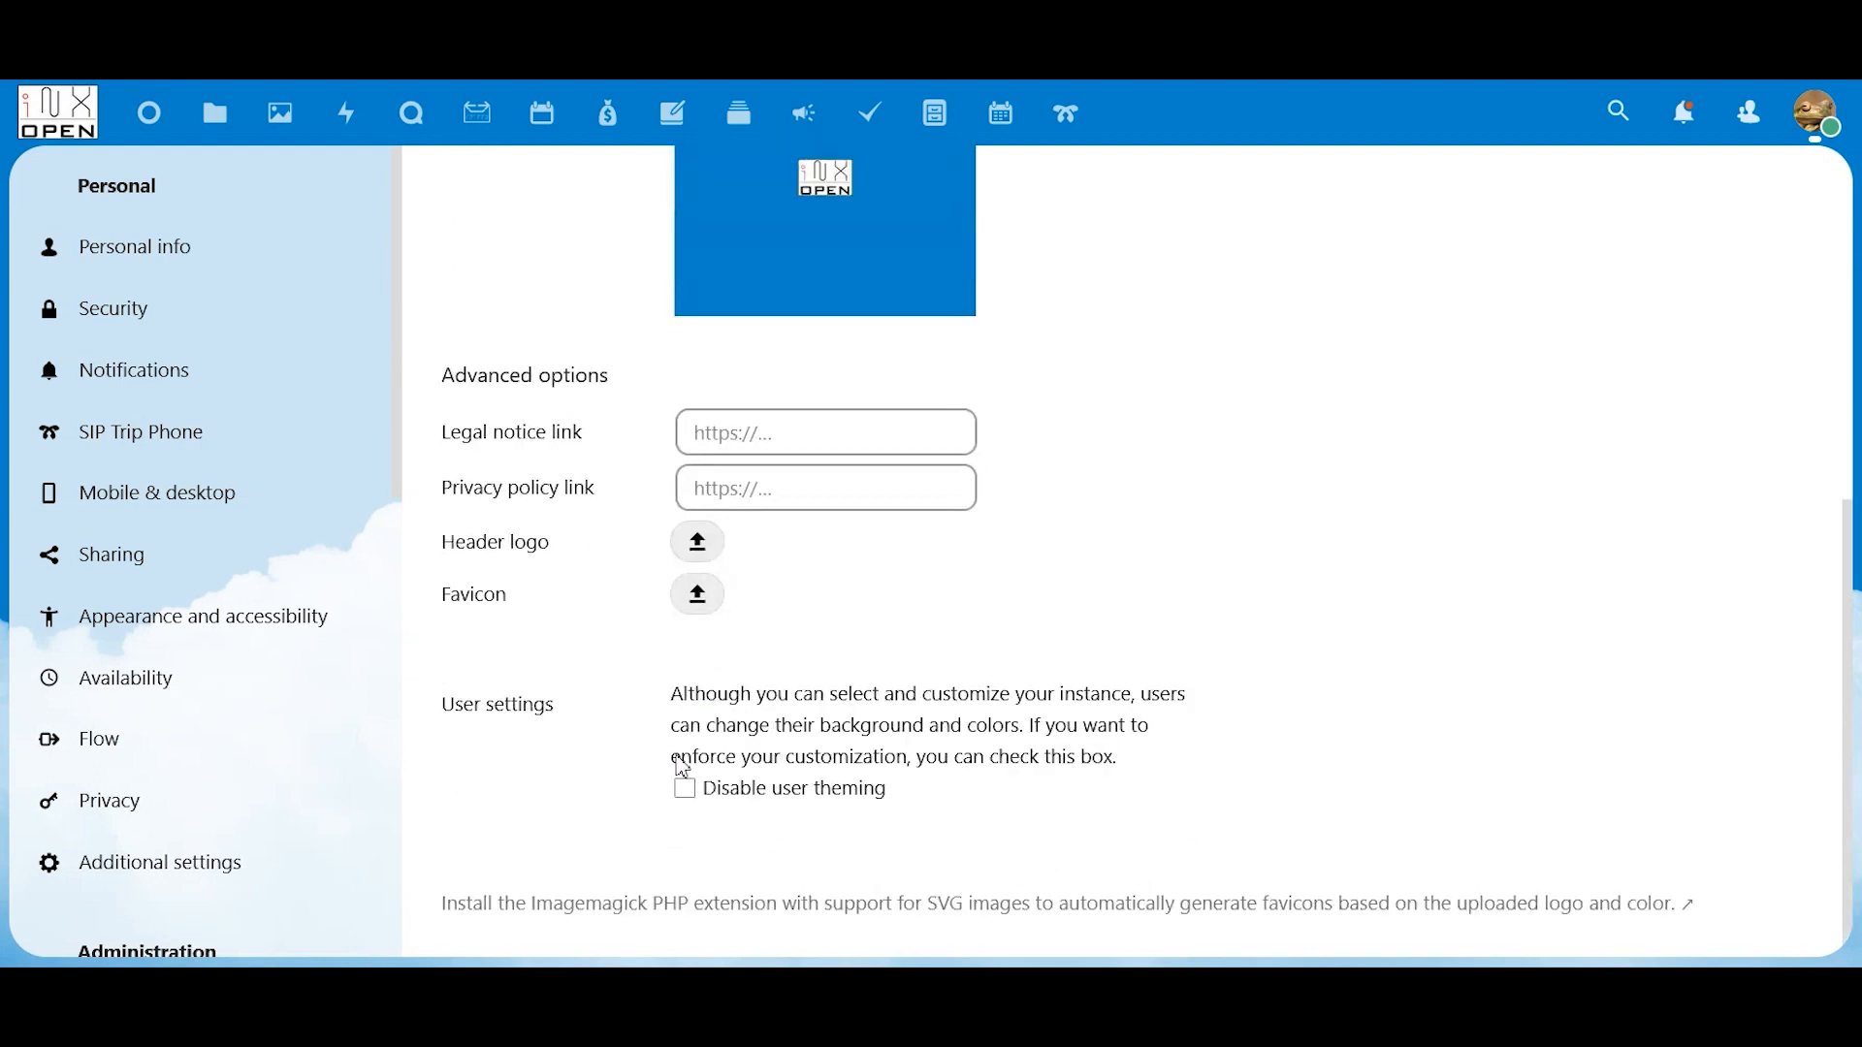
scroll(636, 582, up, 3)
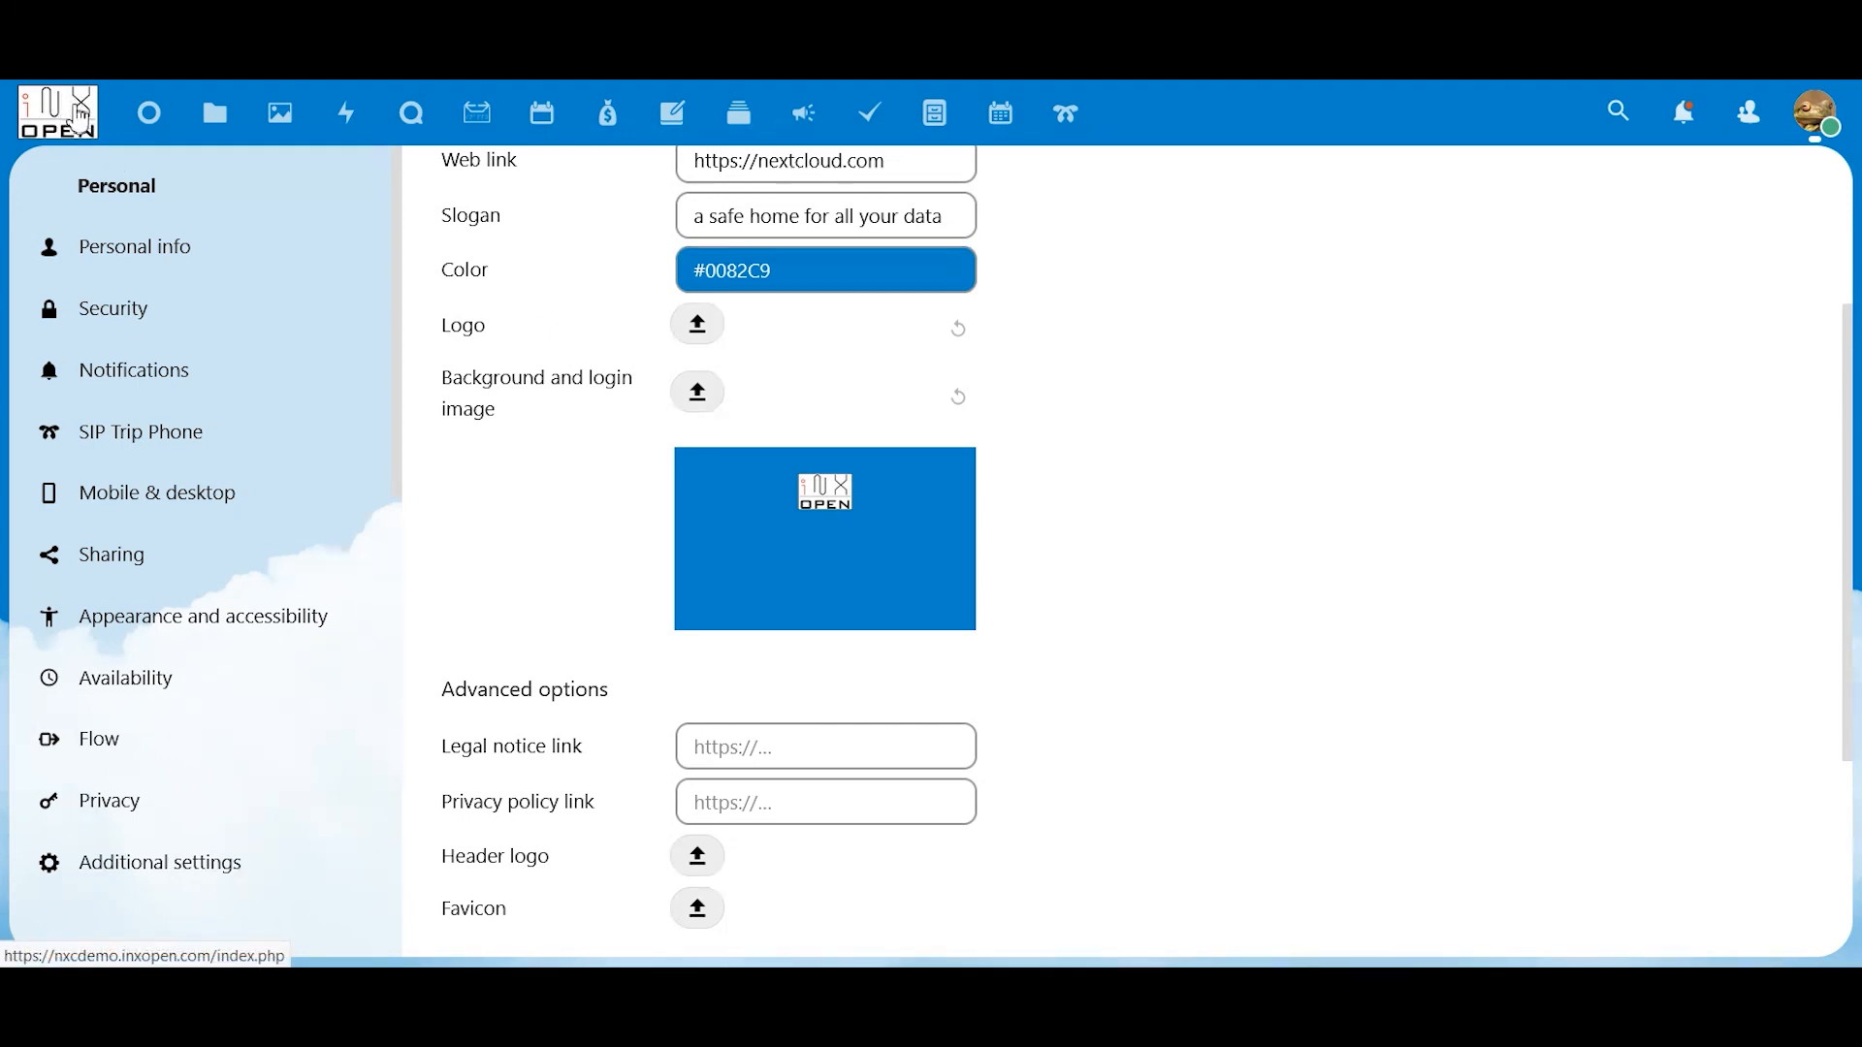
Review the administration Security settings, including two-factor authentication, server-side encryption, the password policy and OAuth 2.0 clients
click(241, 323)
scroll(238, 320, down, 10)
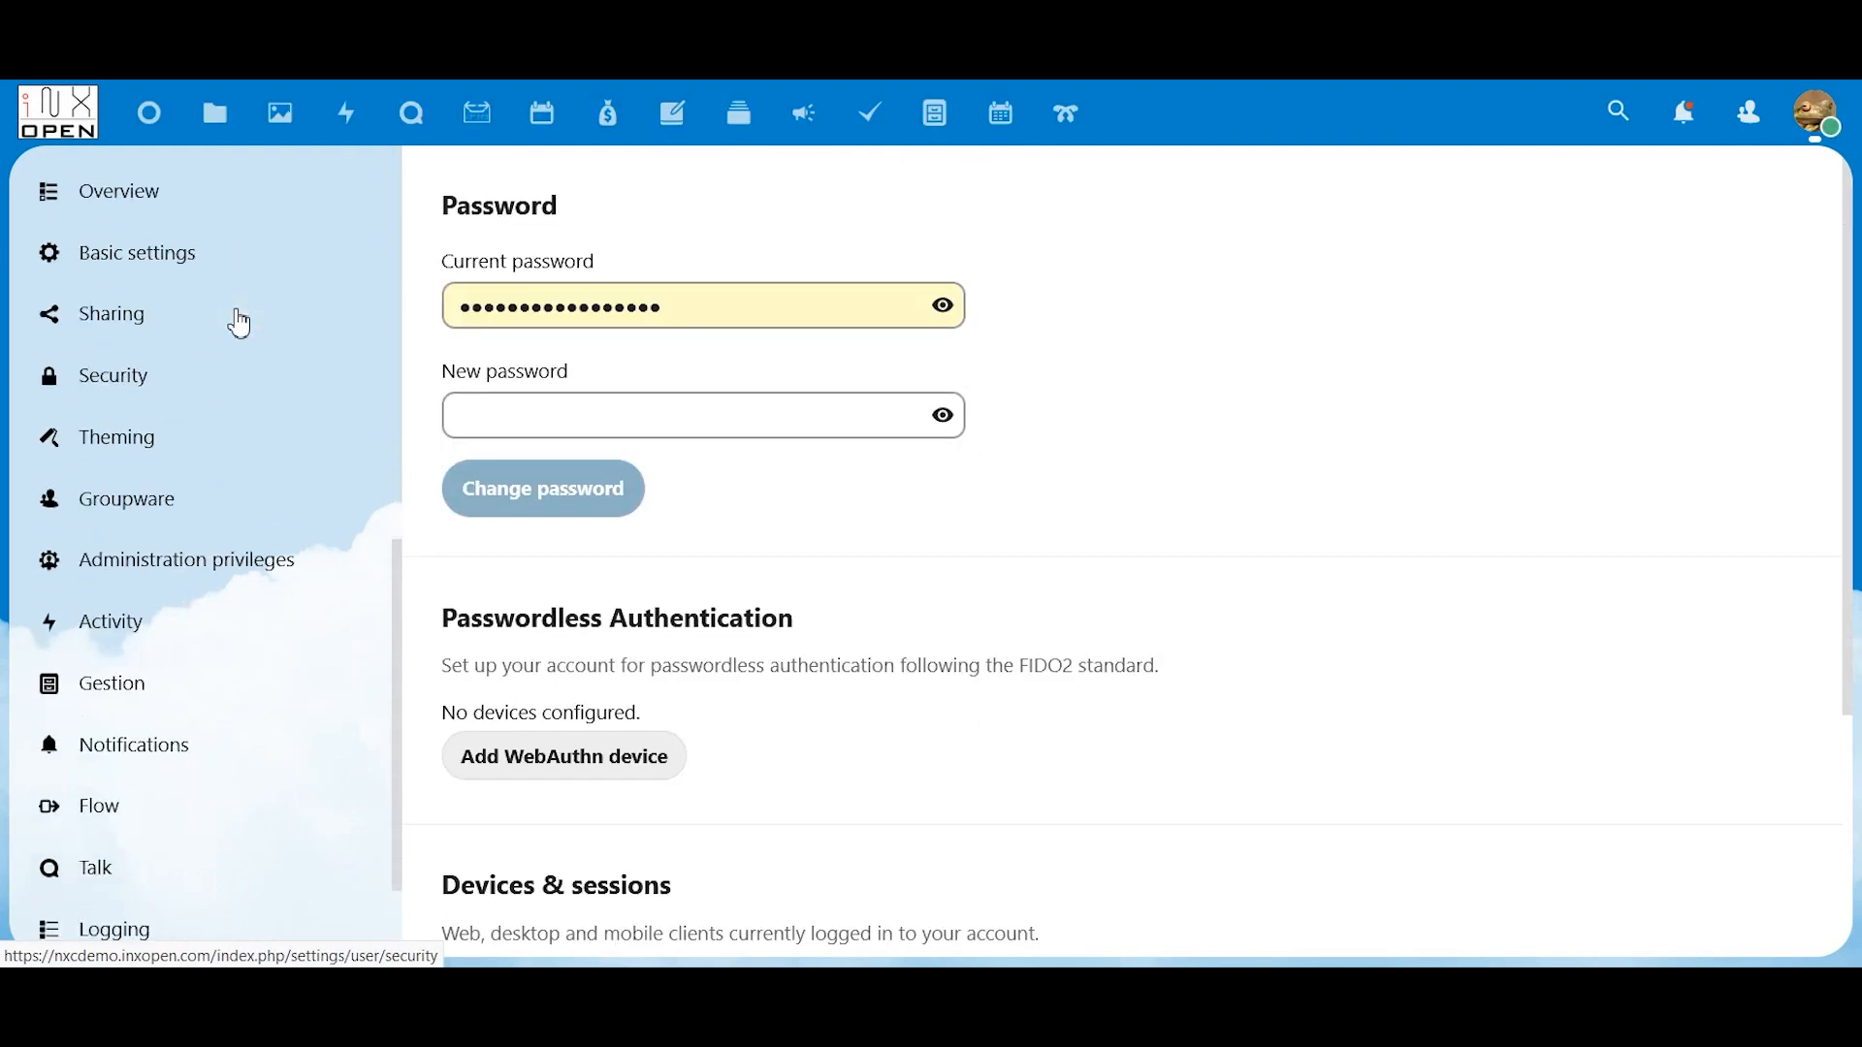
scroll(207, 375, up, 3)
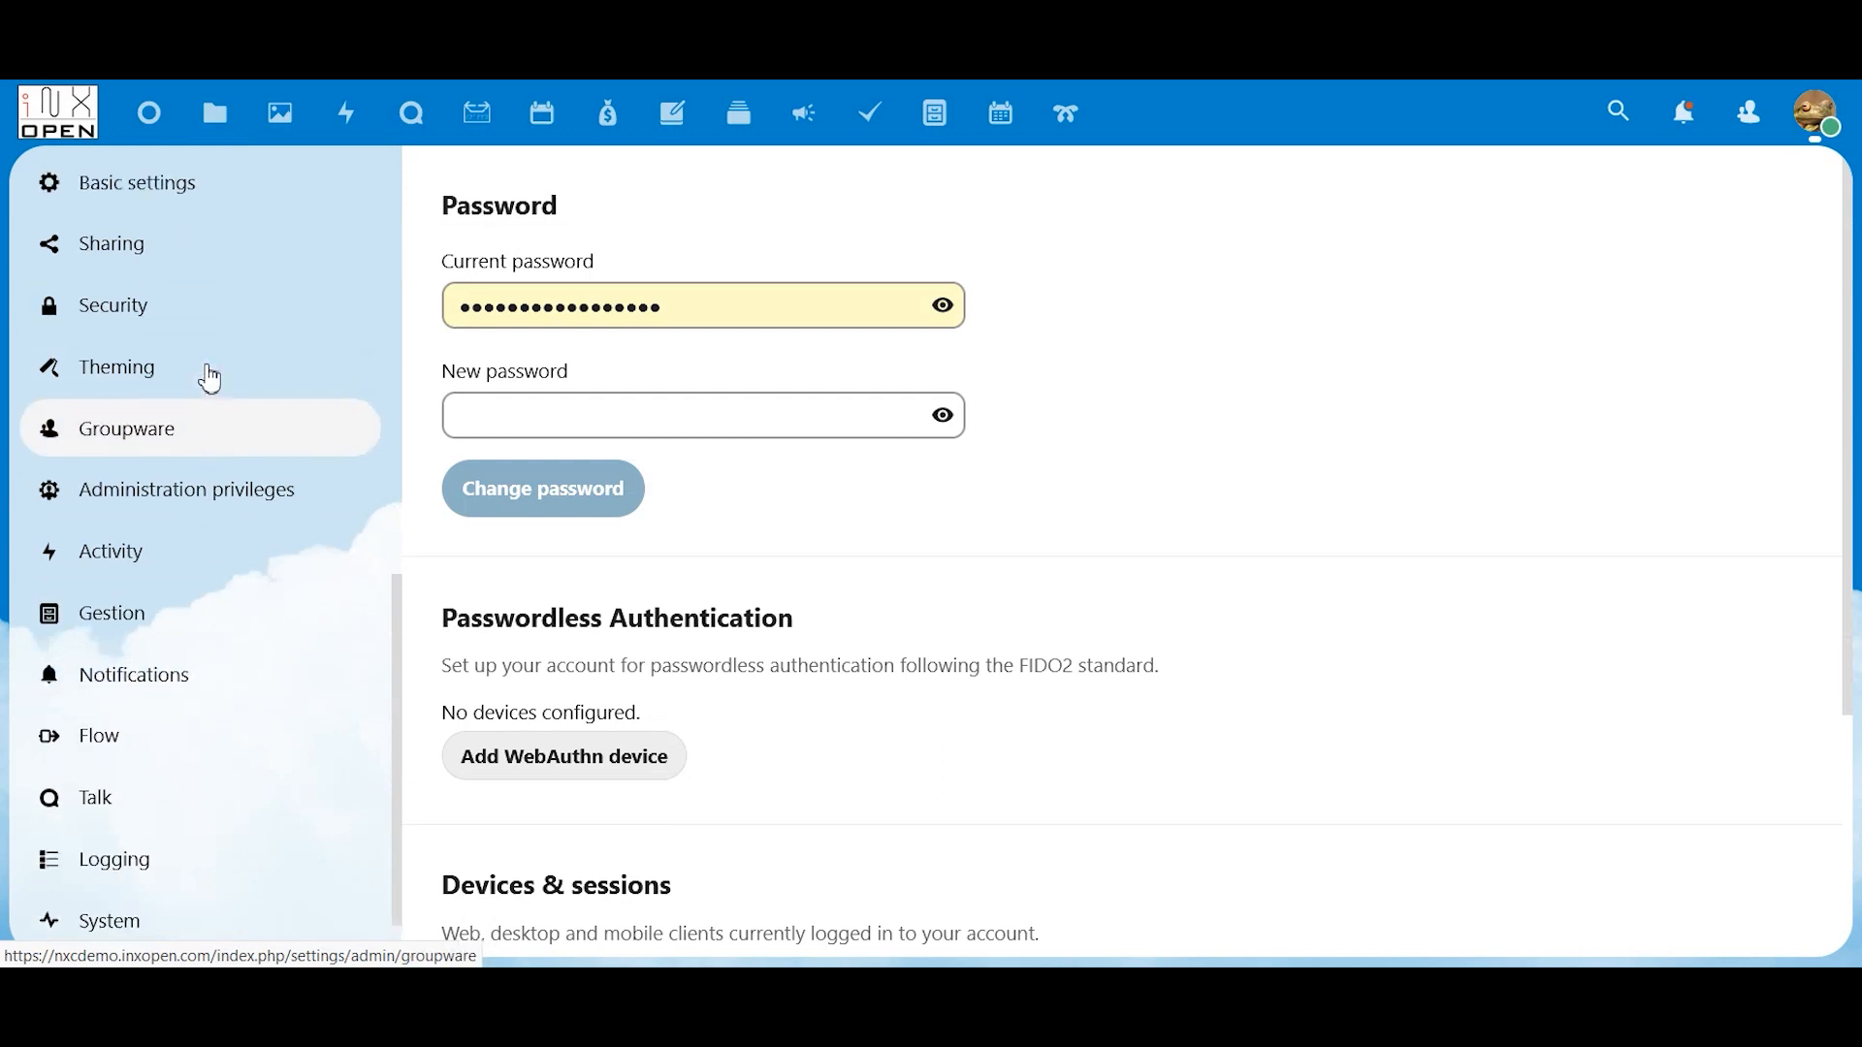
click(178, 411)
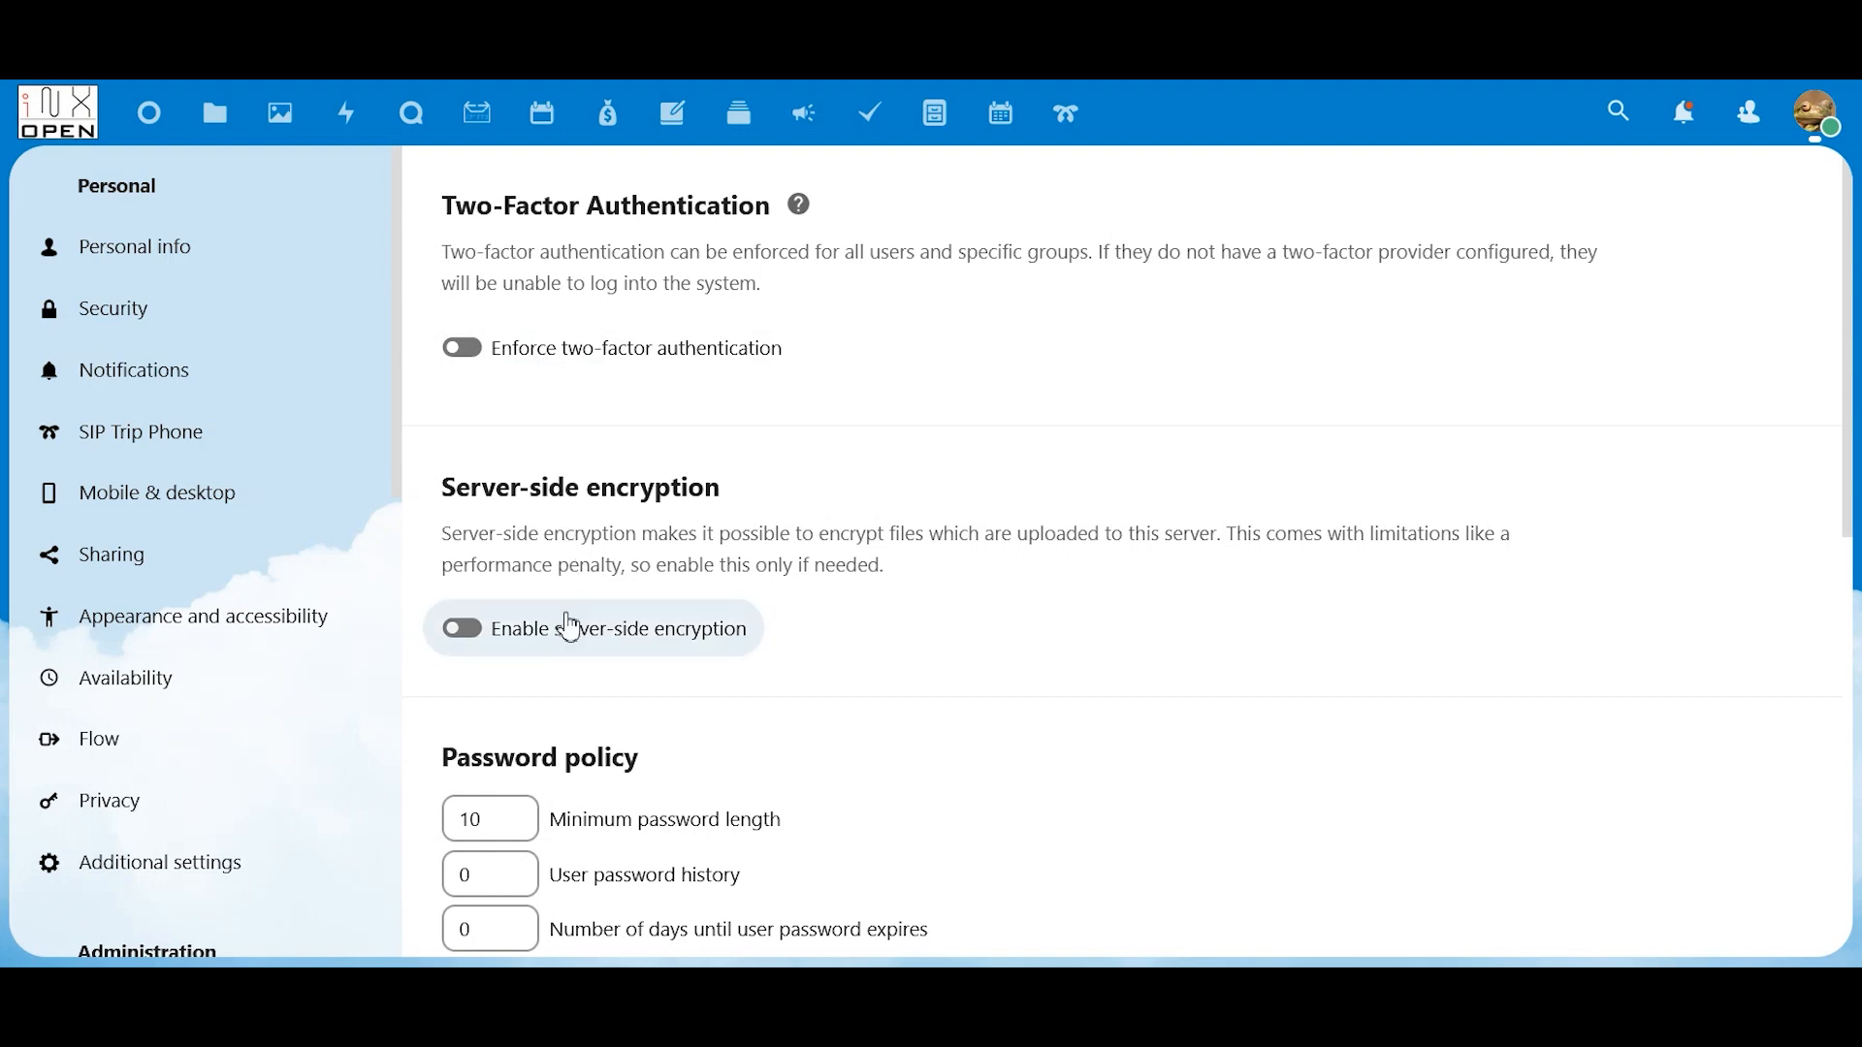
scroll(850, 628, down, 5)
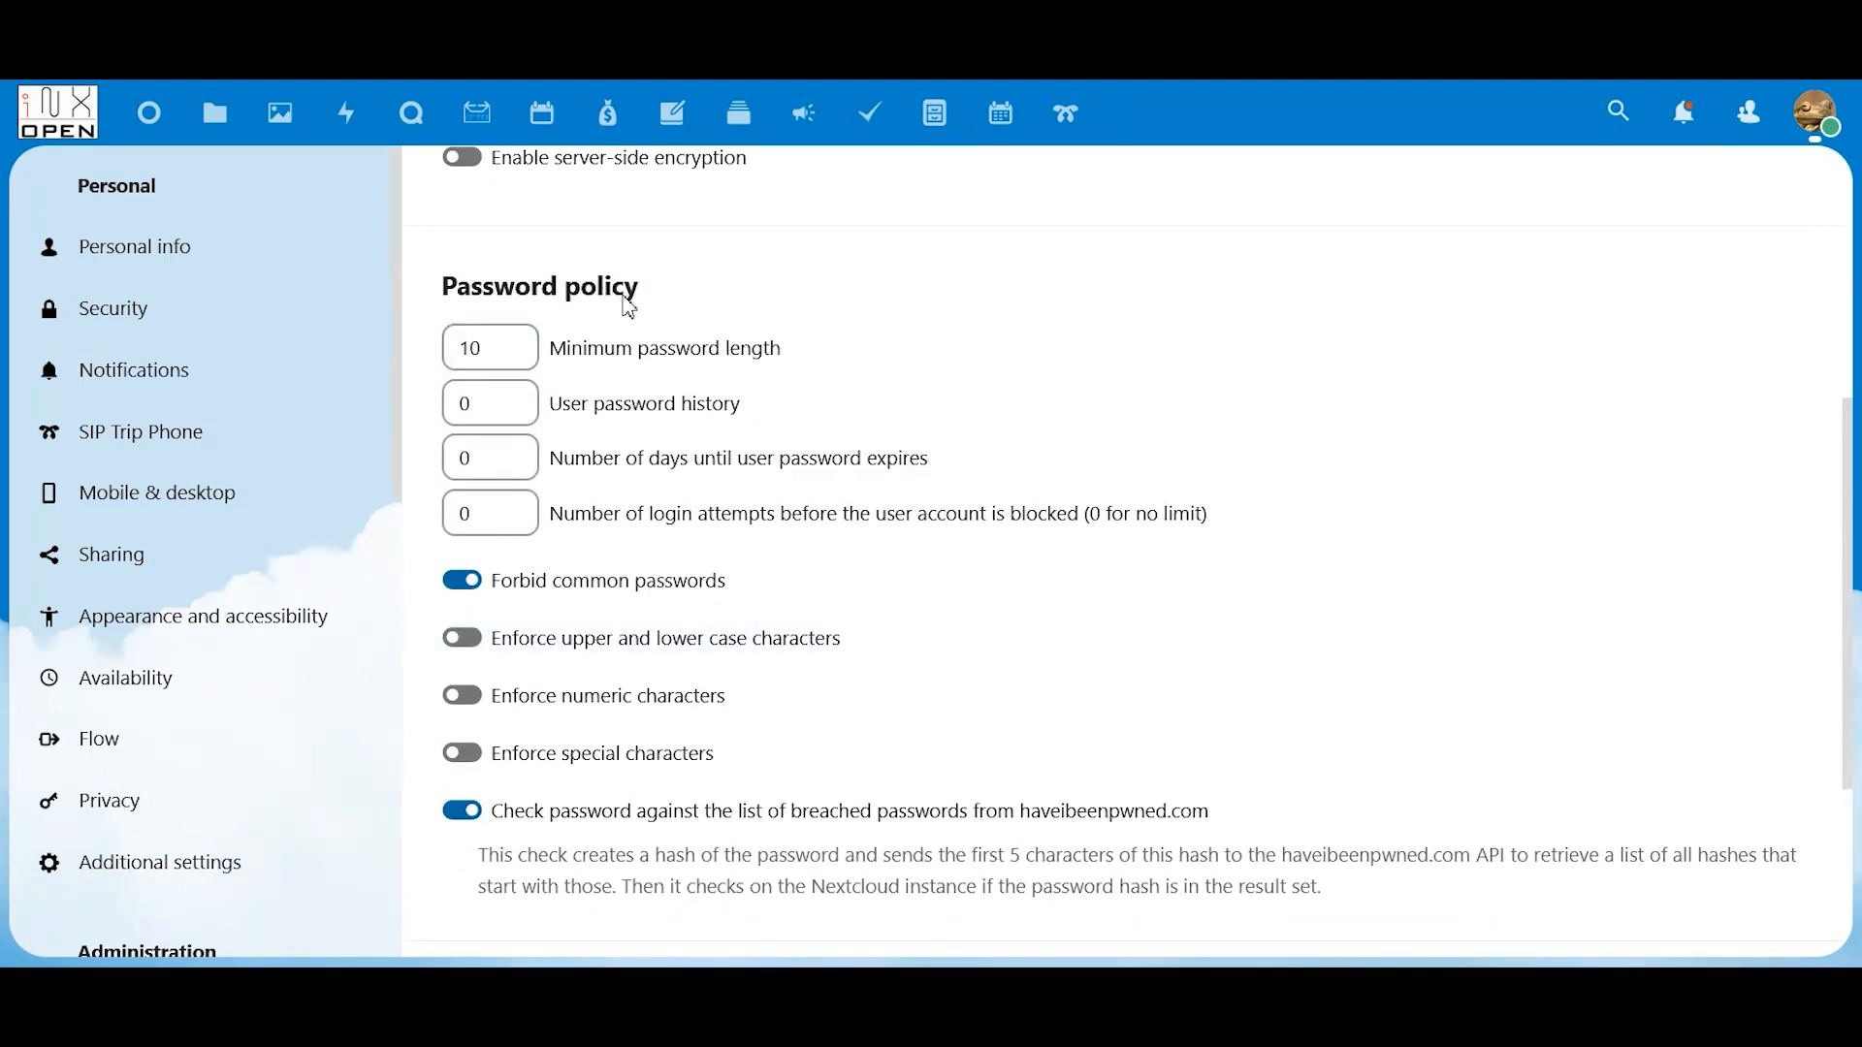
click(563, 355)
click(566, 409)
click(574, 536)
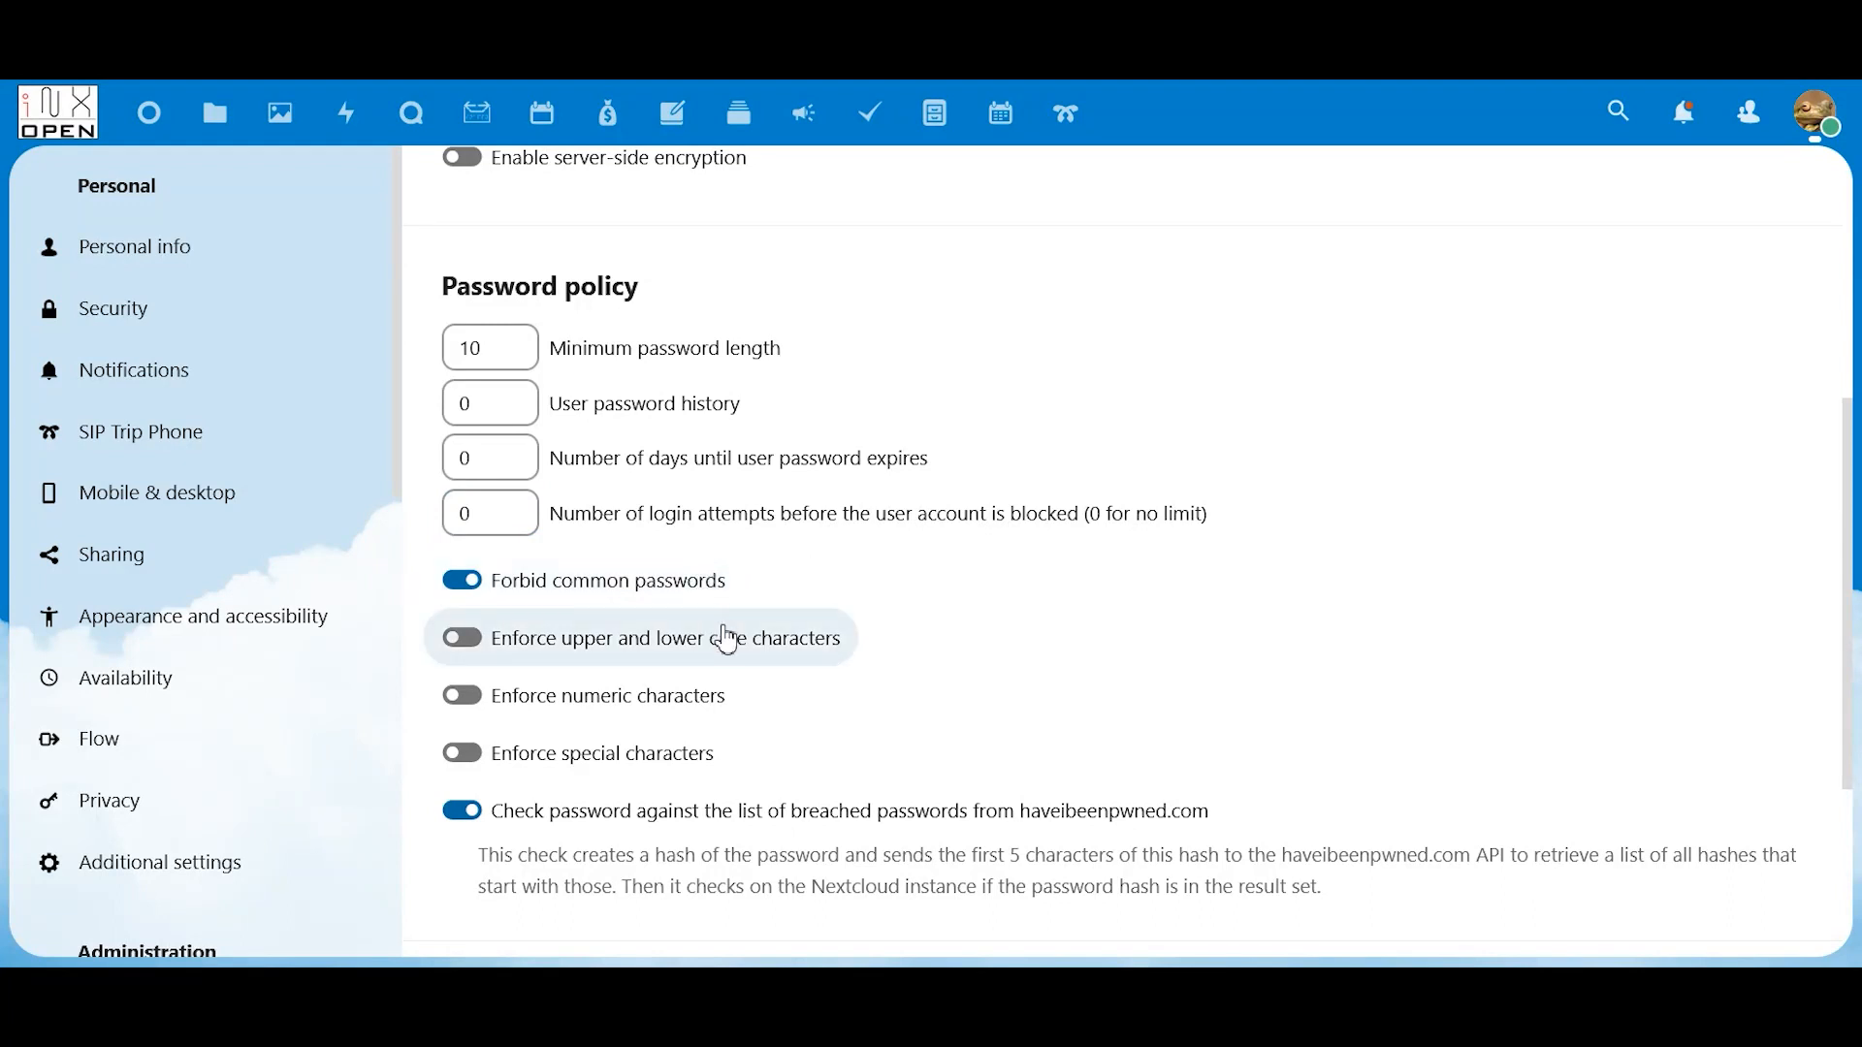
scroll(756, 644, down, 2)
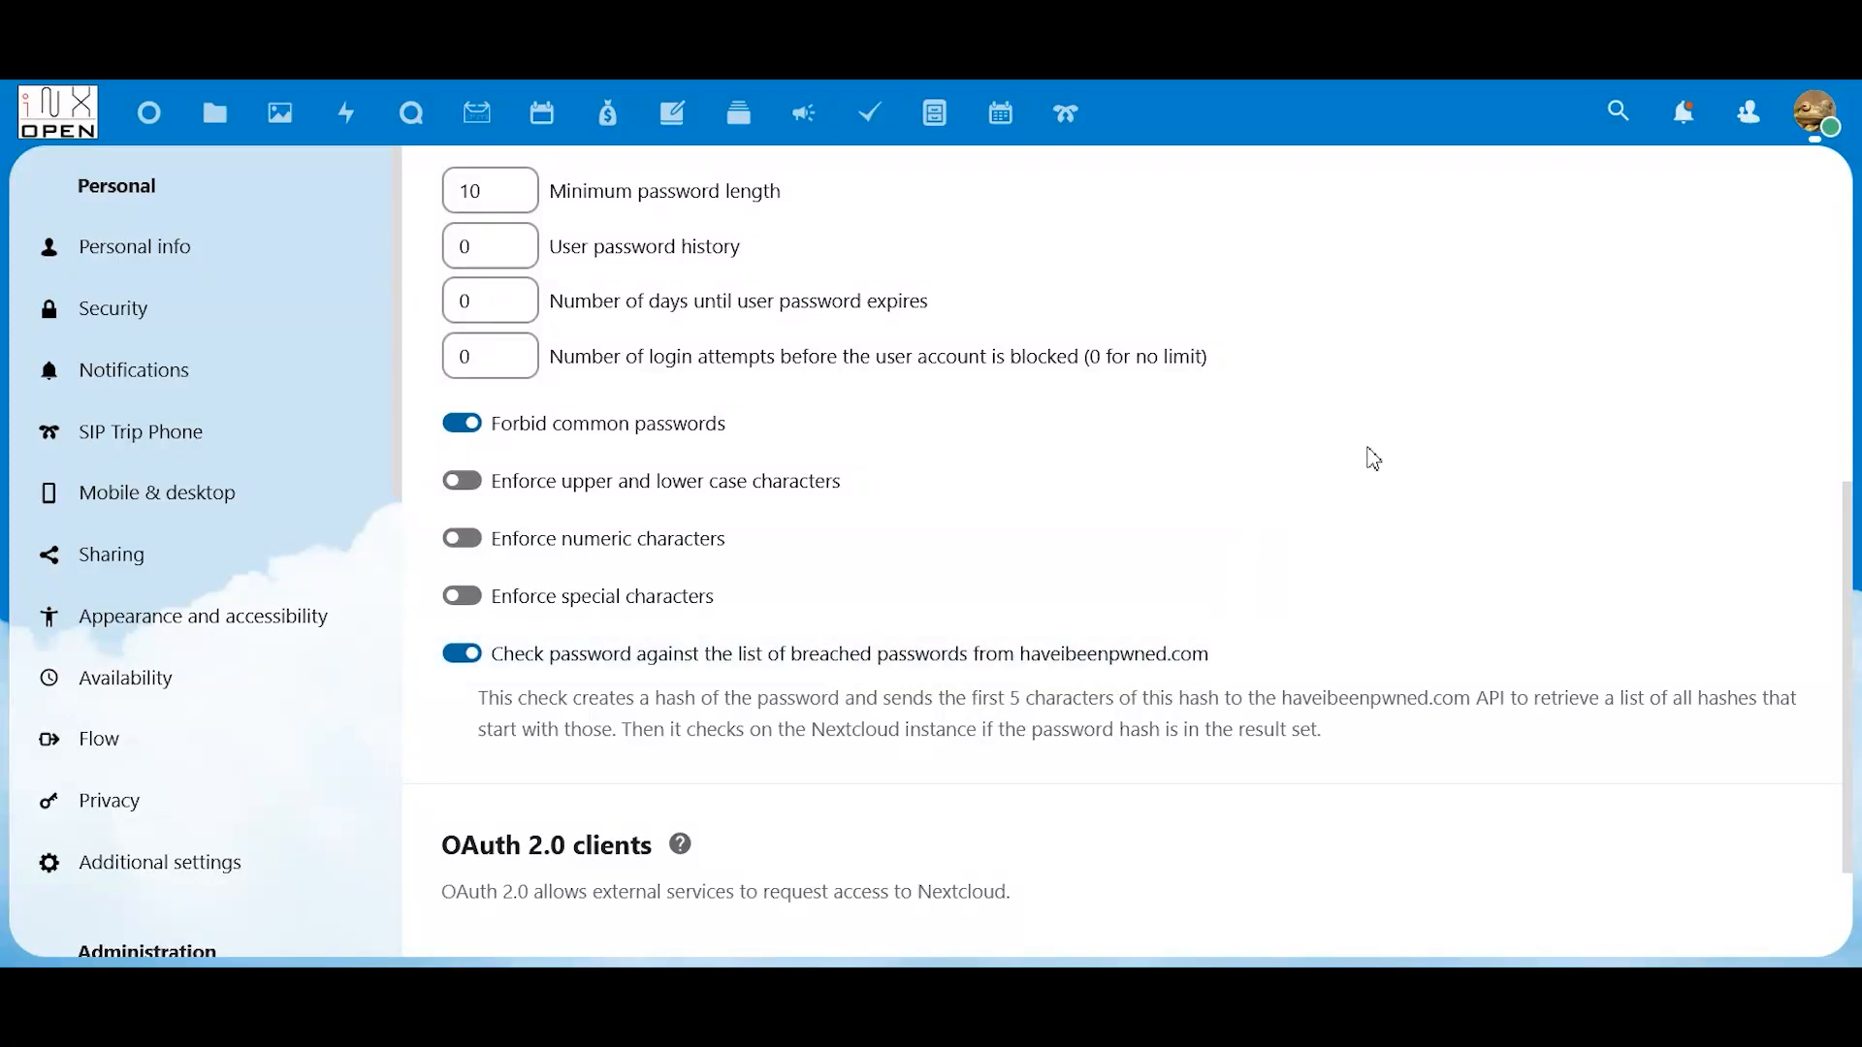
scroll(1374, 458, down, 2)
scroll(1374, 458, up, 5)
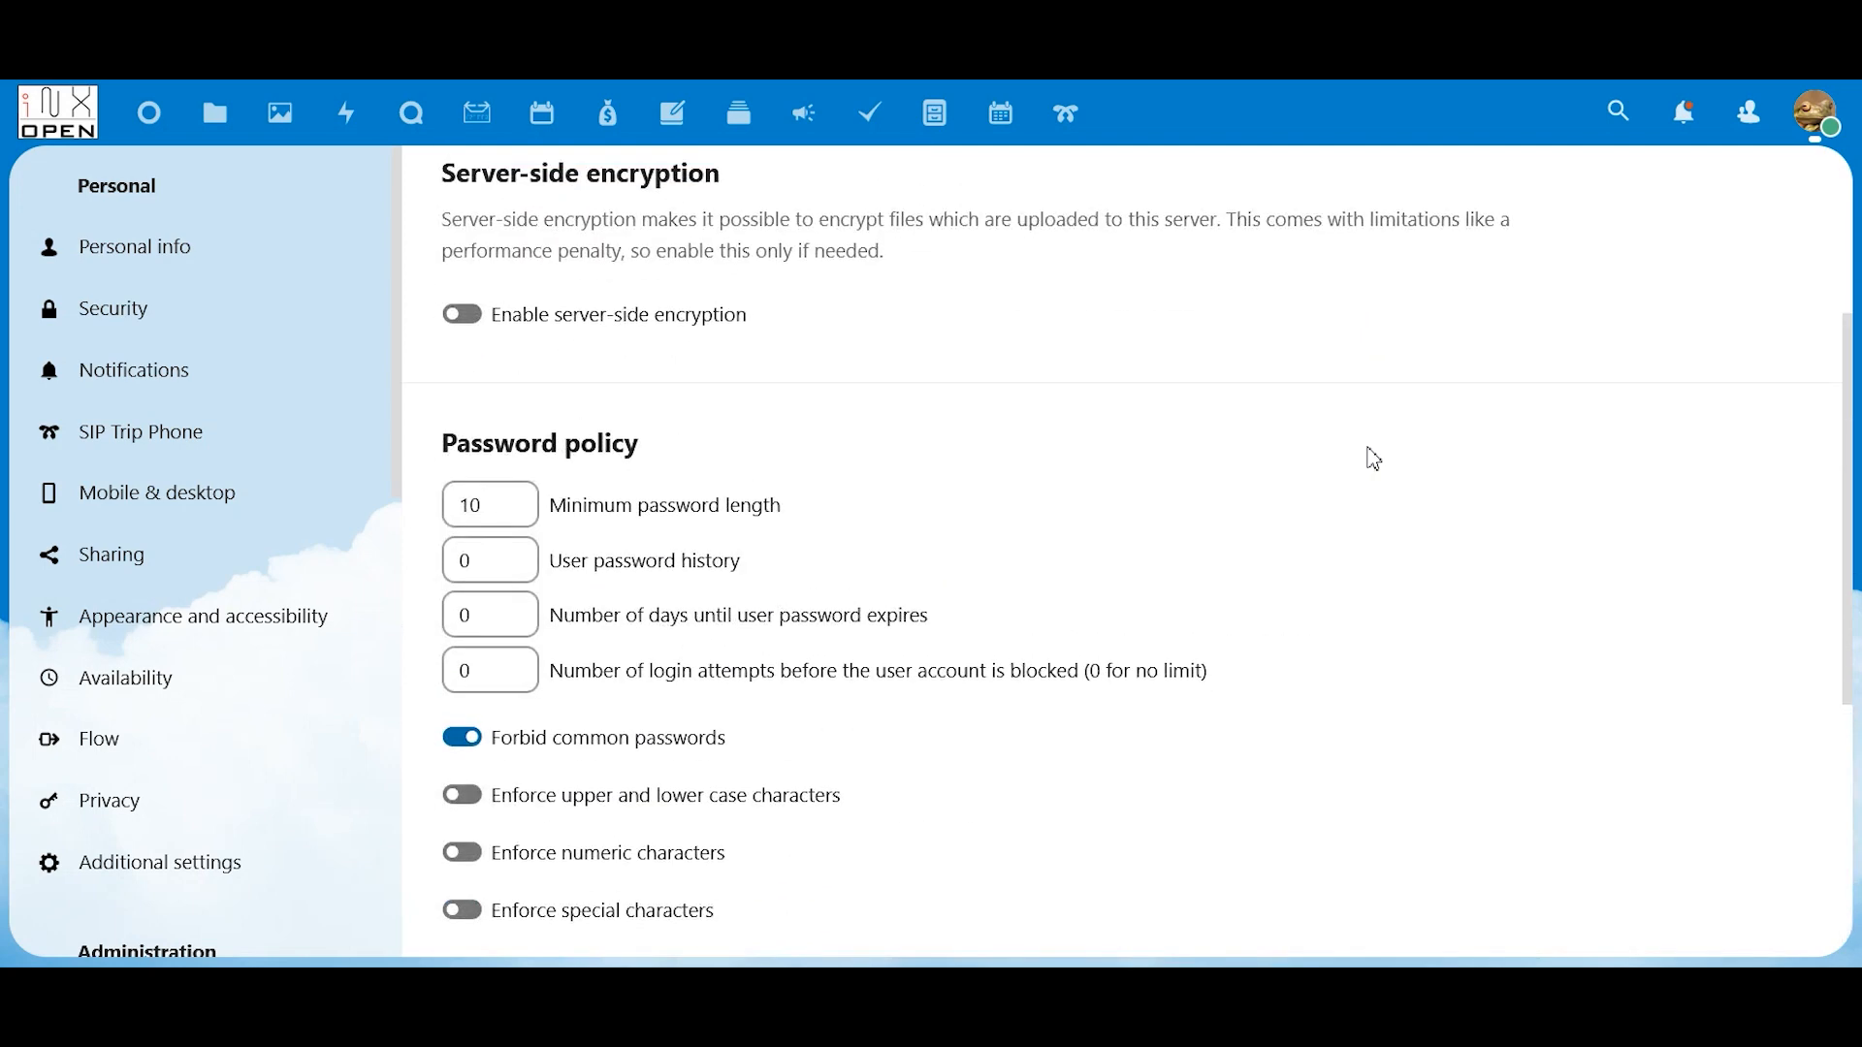